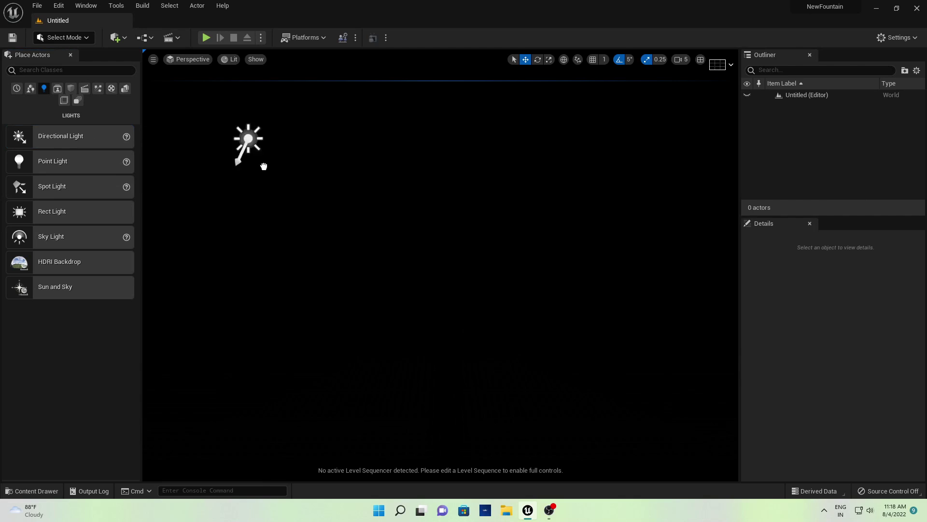
Place a directional light with Movable mobility in the empty level and add a sky light above it.
left_click_drag(448, 249, 447, 250)
left_click(895, 386)
left_click_drag(63, 235, 442, 159)
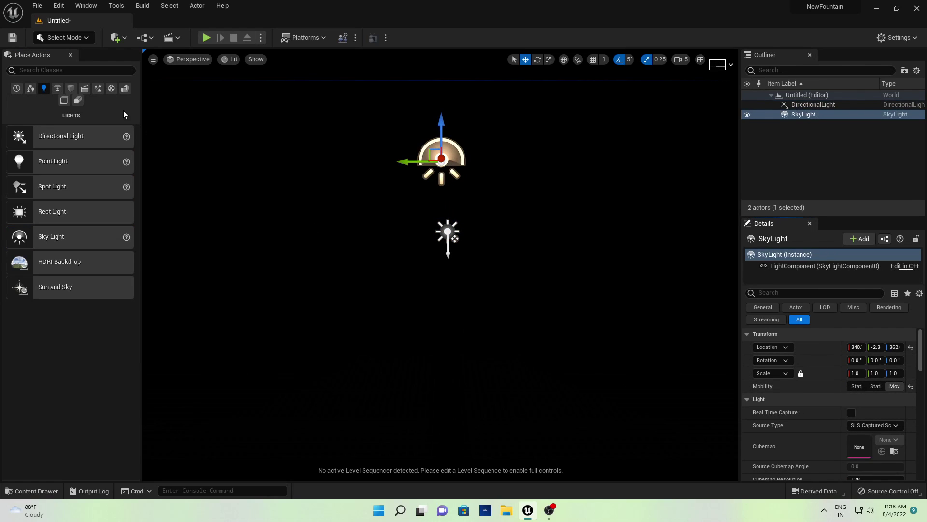
Add a Sky Atmosphere actor to the level beside the sky light.
left_click(98, 88)
left_click_drag(75, 159, 237, 150)
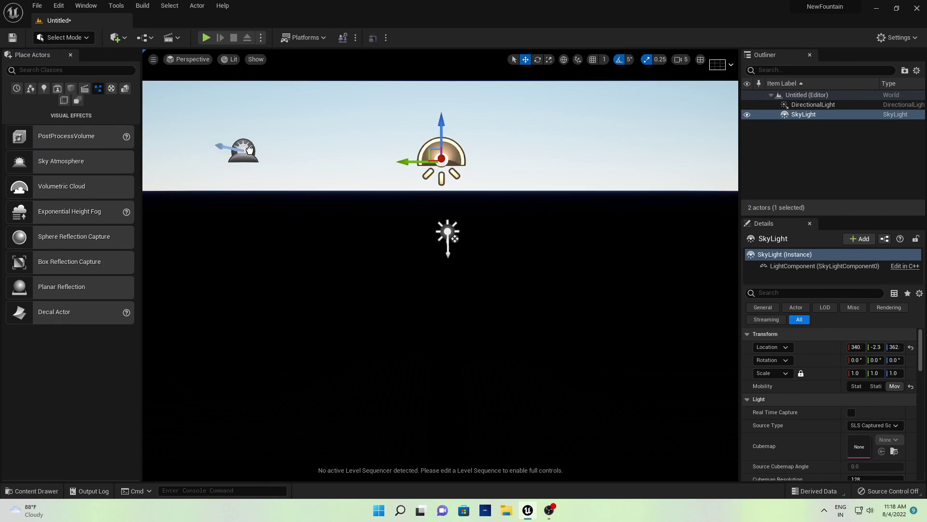
left_click_drag(348, 150, 349, 150)
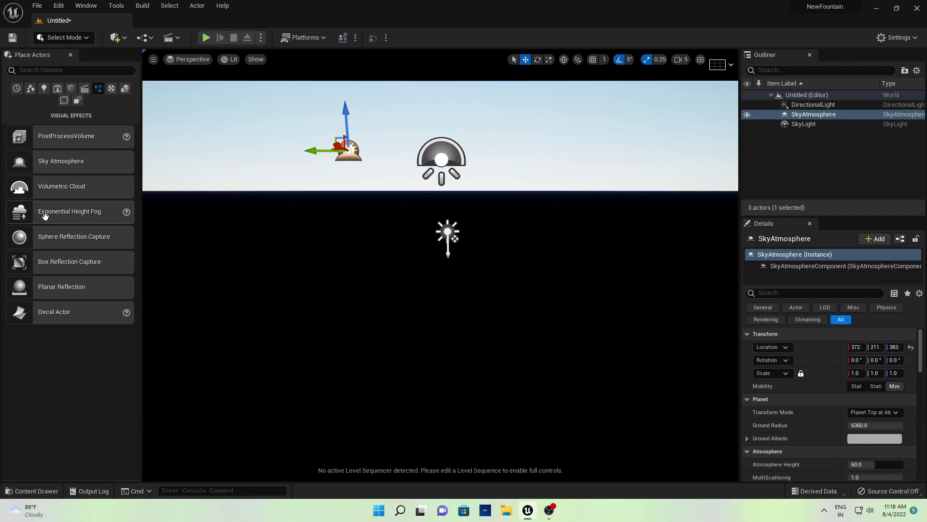
Add an Exponential Height Fog and a Volumetric Cloud actor to the level.
left_click_drag(45, 216, 296, 222)
left_click_drag(75, 186, 167, 181)
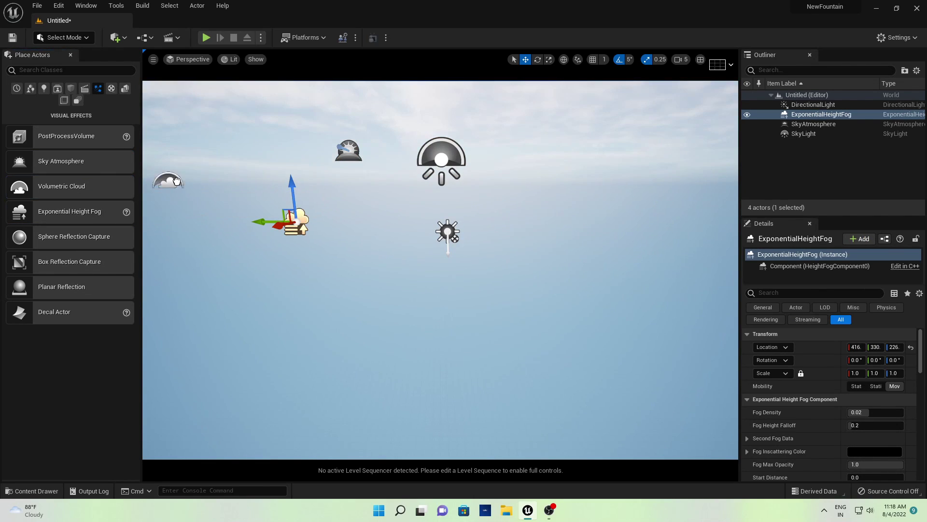
left_click_drag(287, 187, 288, 188)
mouse_move(502, 190)
right_mouse_down()
mouse_move(393, 180)
mouse_move(531, 176)
mouse_move(483, 189)
mouse_move(504, 189)
right_mouse_up()
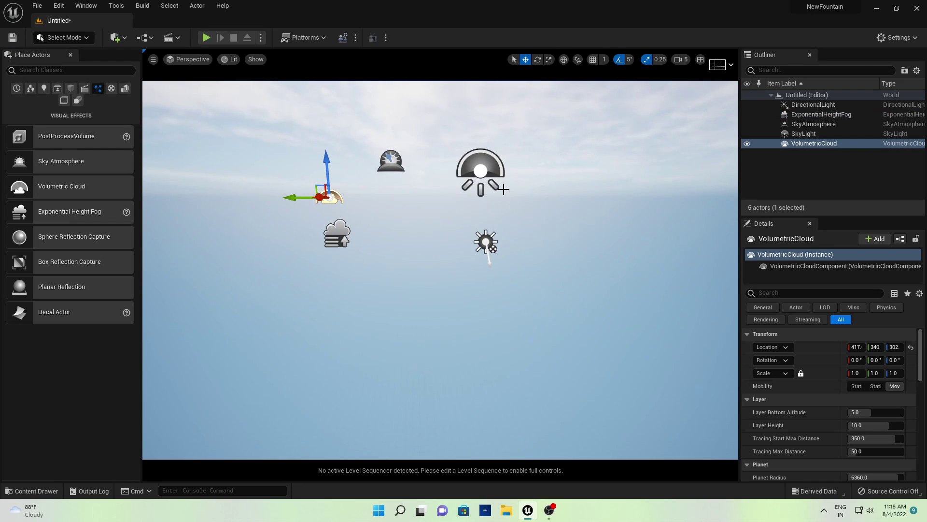
Create a new landscape with 63×63-quad sections, 8 × 8 components and 505 × 505 overall resolution.
left_click(80, 38)
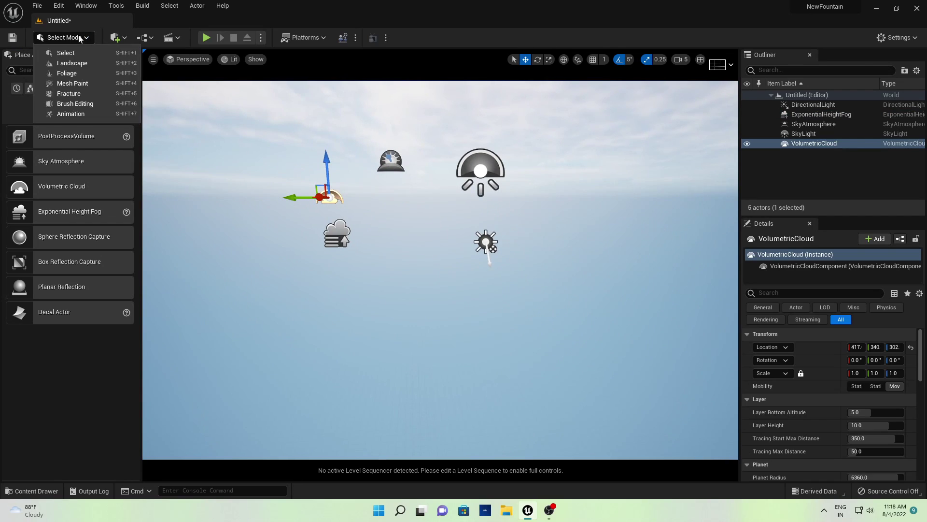
left_click(77, 63)
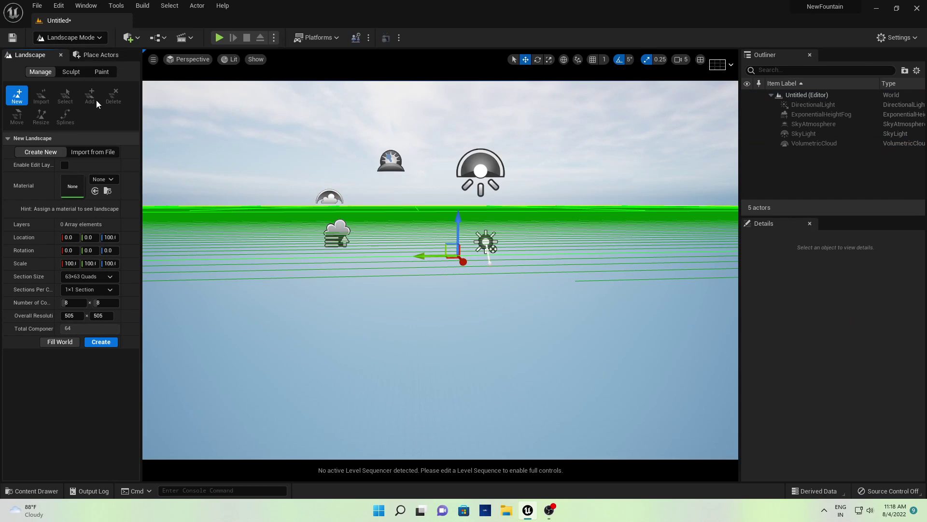
left_click(109, 343)
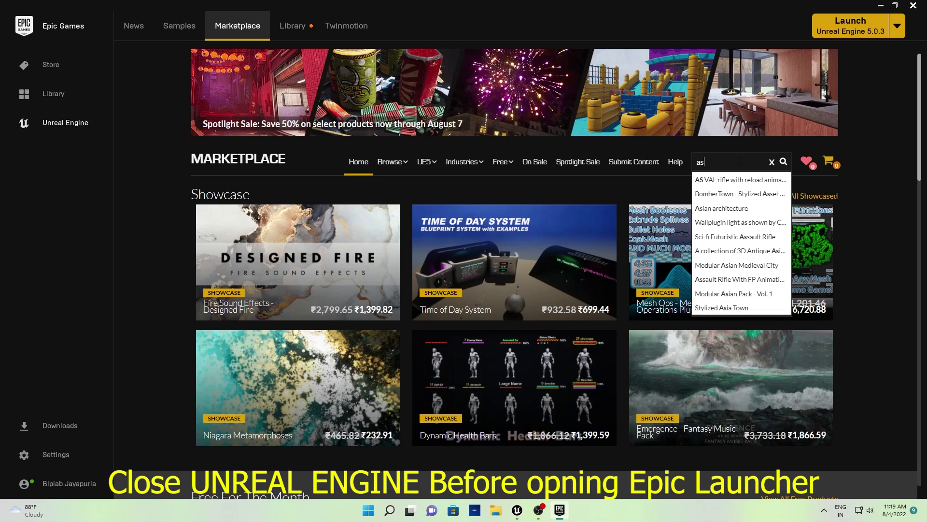
Search the Epic Games Launcher Marketplace for "water material" and sort the results by Price Low to High.
key("BackSpace")
key("BackSpace")
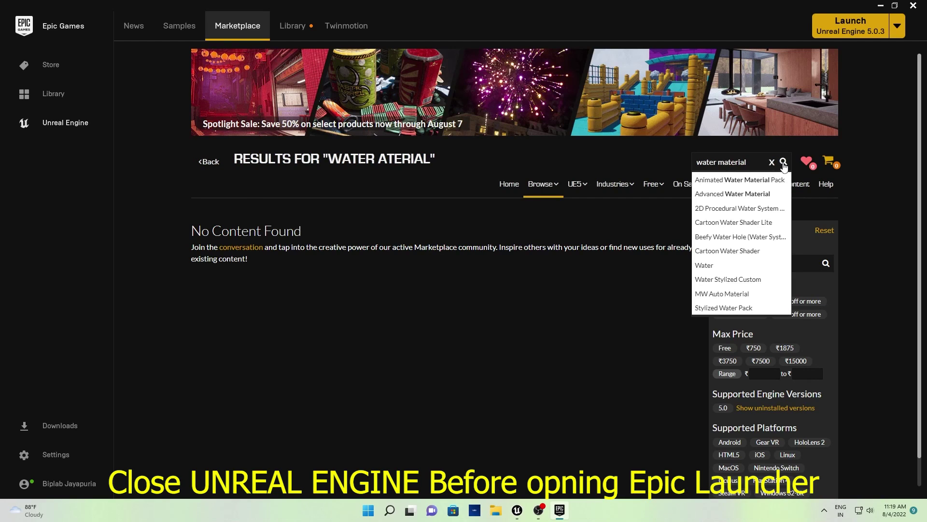
left_click(782, 162)
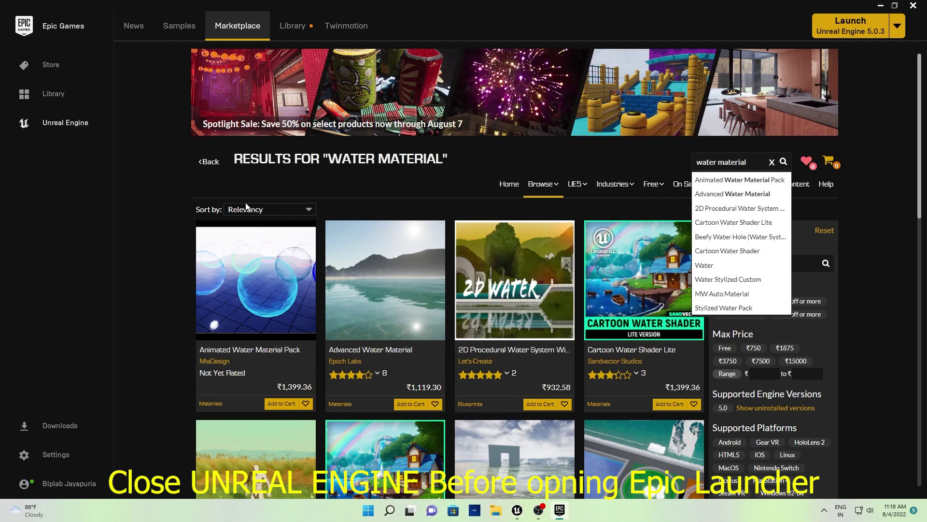
left_click(246, 208)
left_click(247, 209)
left_click(262, 293)
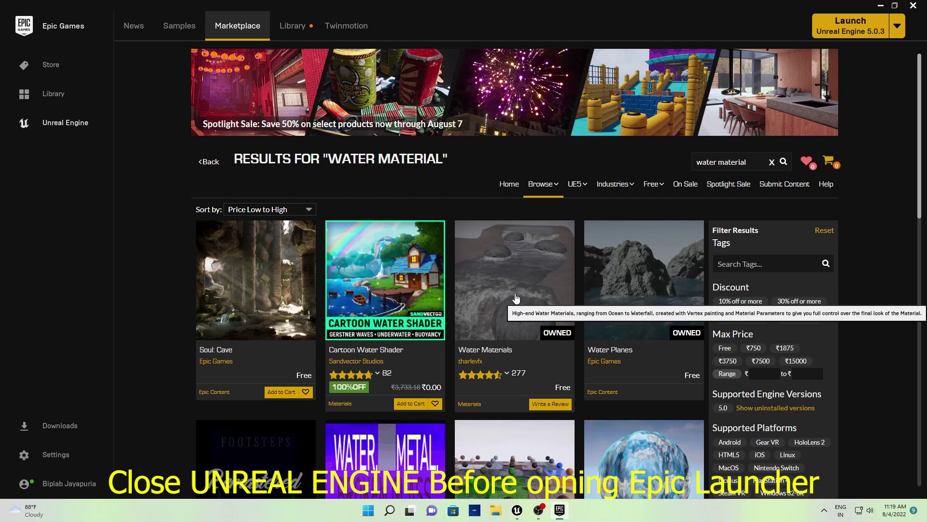
Open the free Water Materials asset pack and add it to the NewFountain project.
left_click(527, 285)
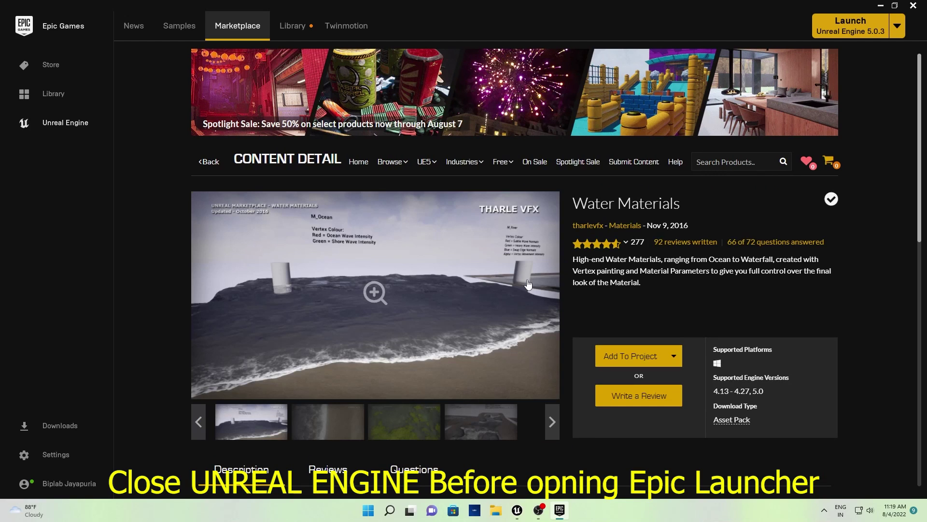
scroll(486, 308, "down", 1)
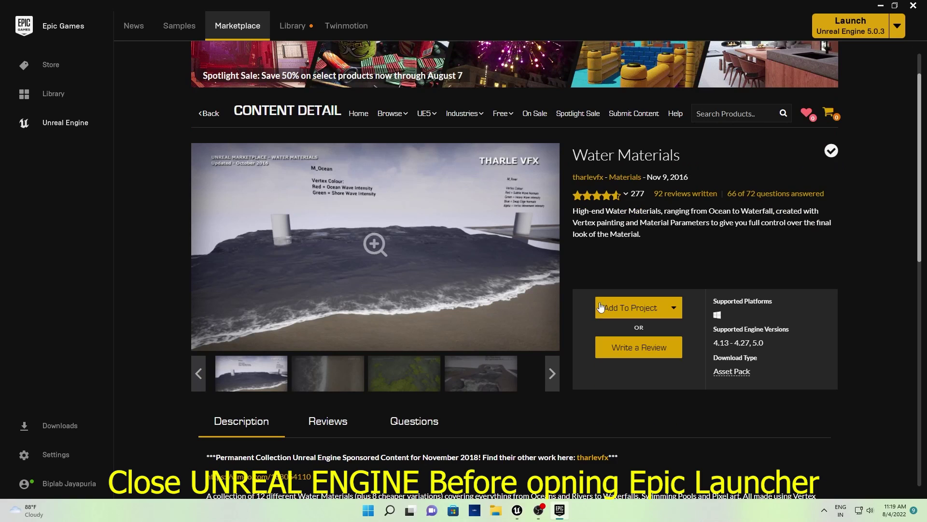
left_click(631, 308)
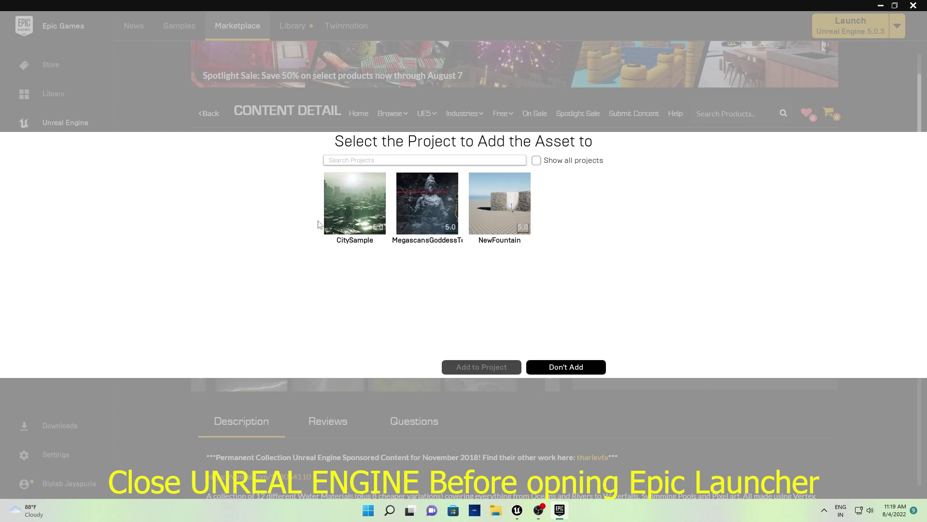
left_click(485, 225)
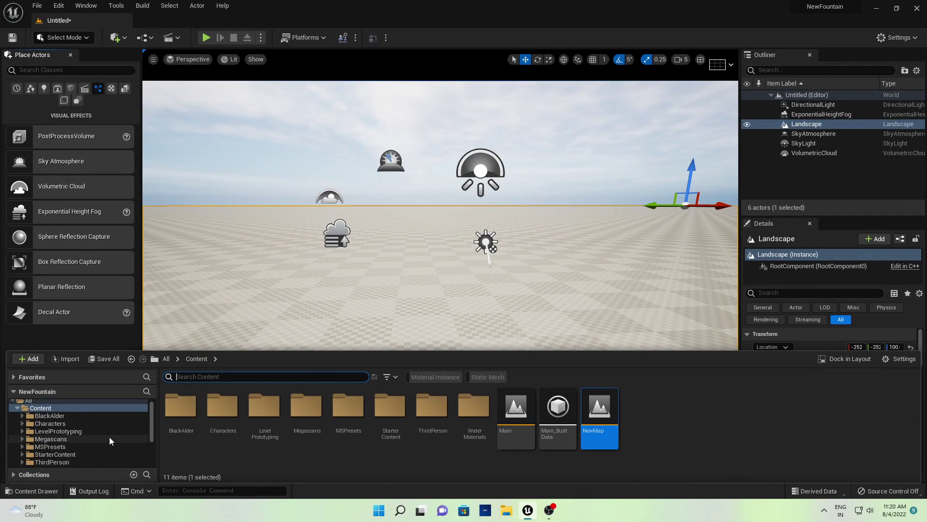
Back in the Unreal Editor, place the SM_Waterfall_Base mesh from the WaterMaterials Meshes folder on the landscape.
scroll(109, 437, "down", 2)
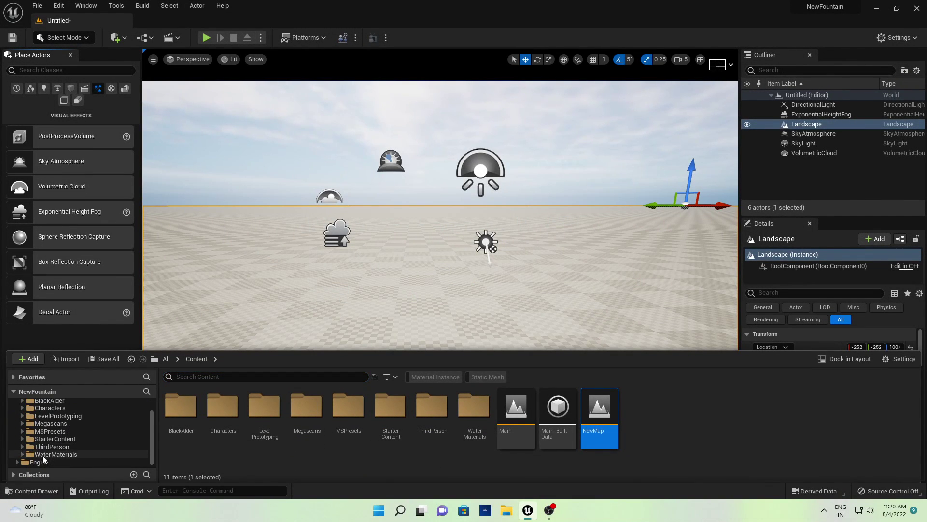
left_click(59, 455)
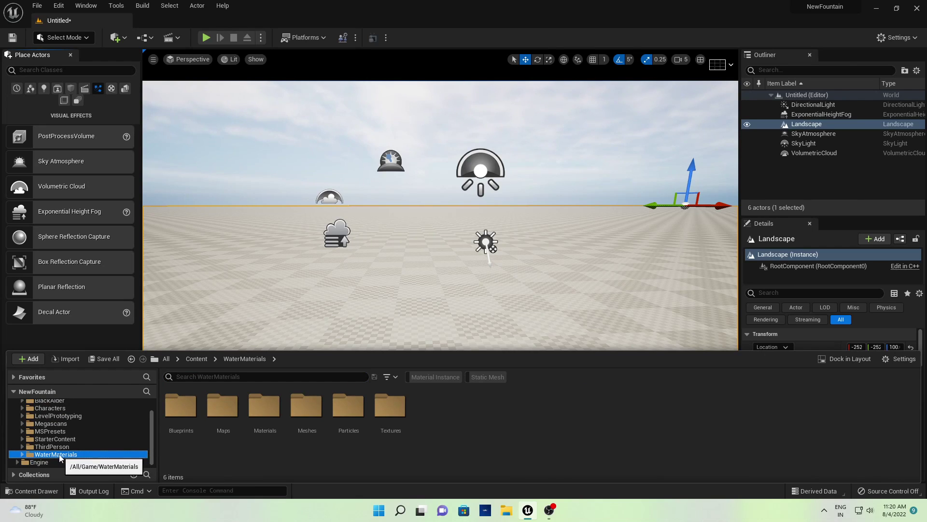
double_click(308, 422)
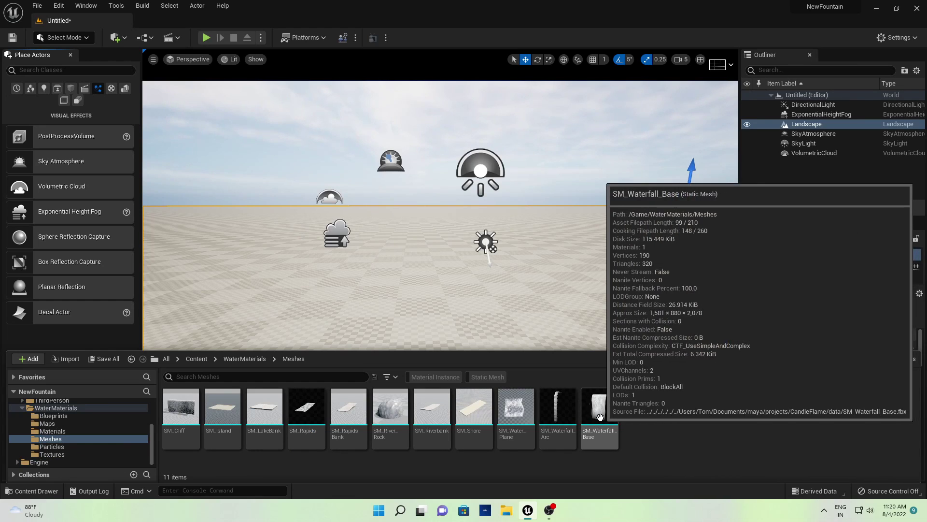
left_click_drag(588, 434, 518, 262)
Raise the SM_Waterfall_Base mesh slightly along its vertical axis and frame it in the viewport.
right_click_drag(461, 325, 555, 285)
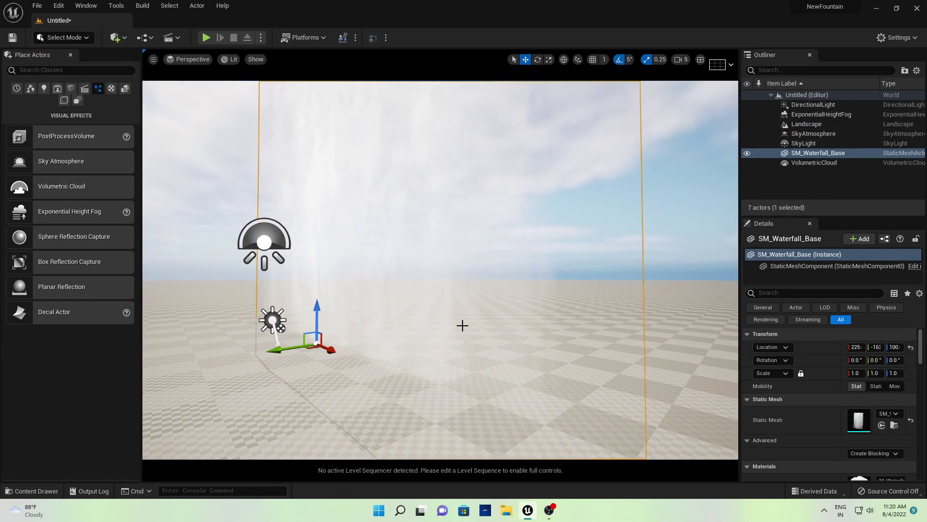
scroll(462, 319, "down", 6)
middle_click_drag(462, 319, 434, 285)
right_click_drag(462, 319, 461, 318)
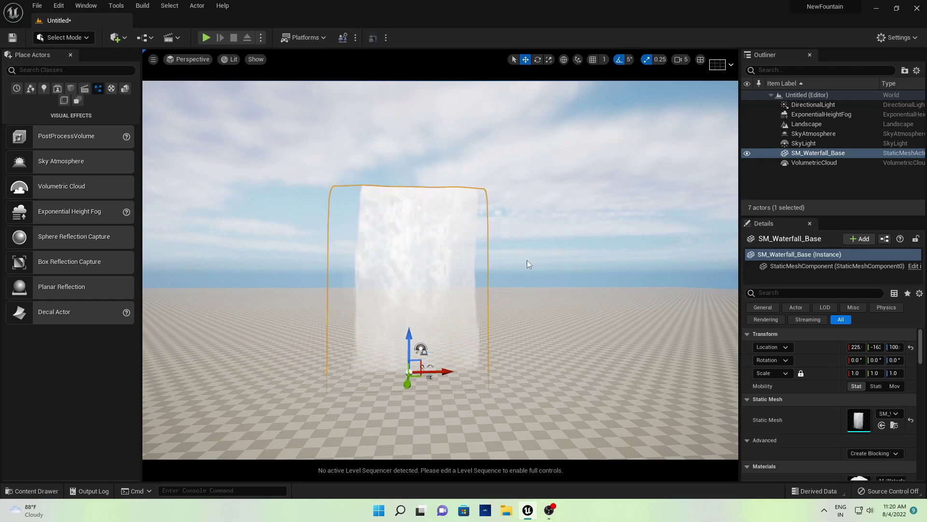
mouse_move(414, 328)
left_mouse_down()
mouse_move(414, 232)
mouse_move(413, 314)
mouse_move(401, 320)
left_mouse_up()
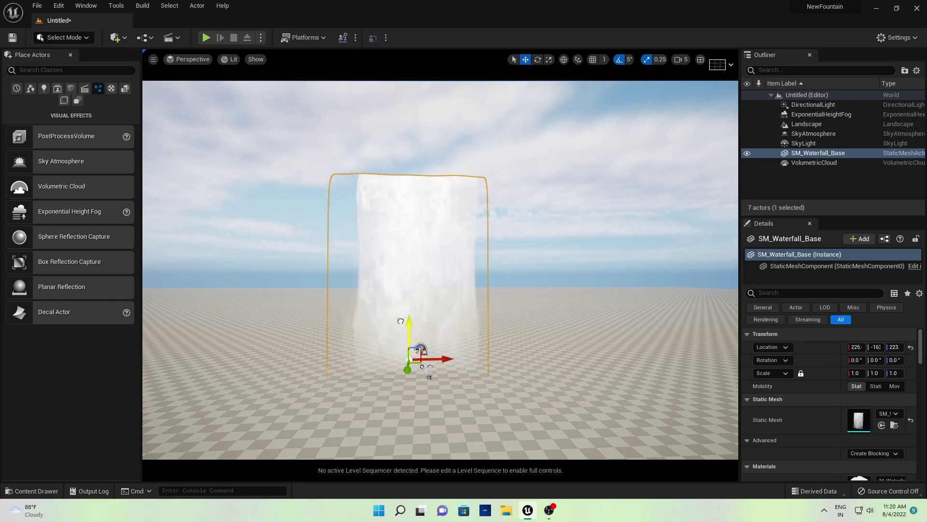
key("f")
Inspect the SM_Rapids mesh in the static mesh editor and close that editor.
key("ctrl+space")
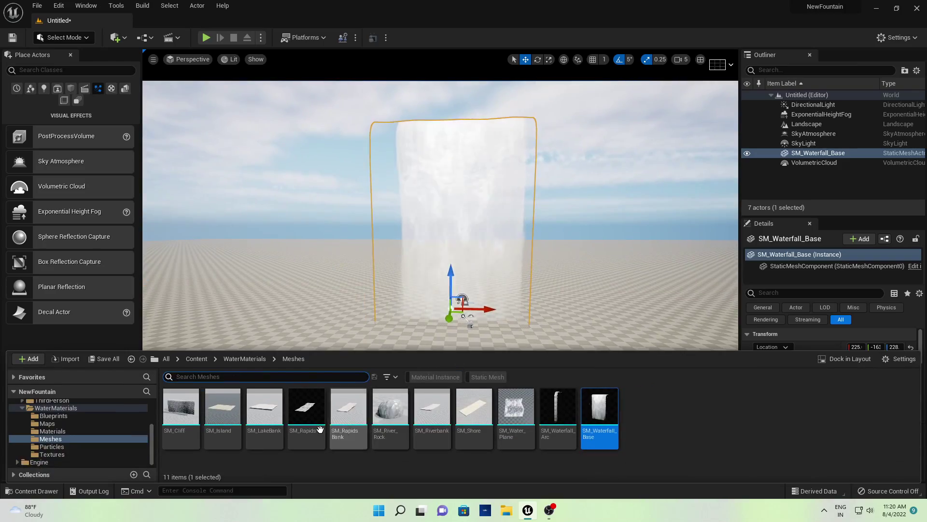
left_click(339, 430)
double_click(306, 411)
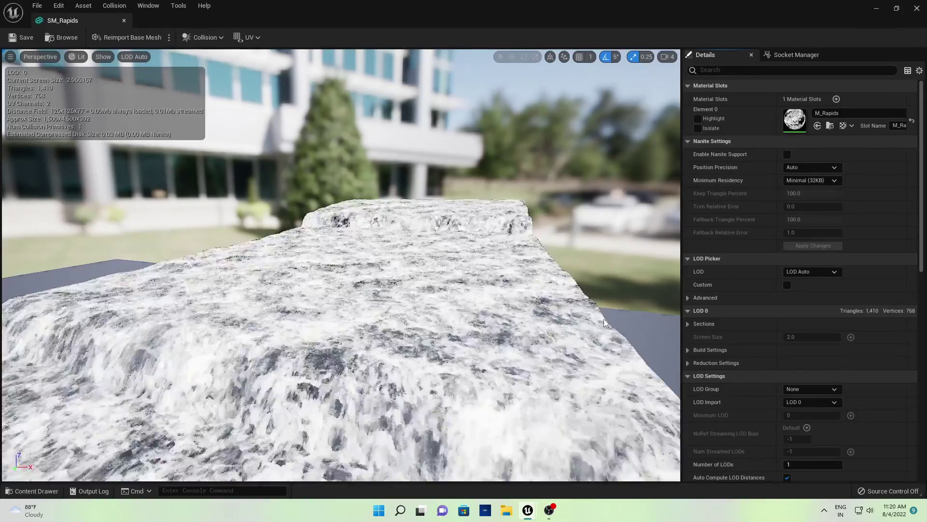
mouse_move(476, 279)
left_mouse_down("alt")
mouse_move(310, 314)
mouse_move(476, 285)
left_mouse_up("alt")
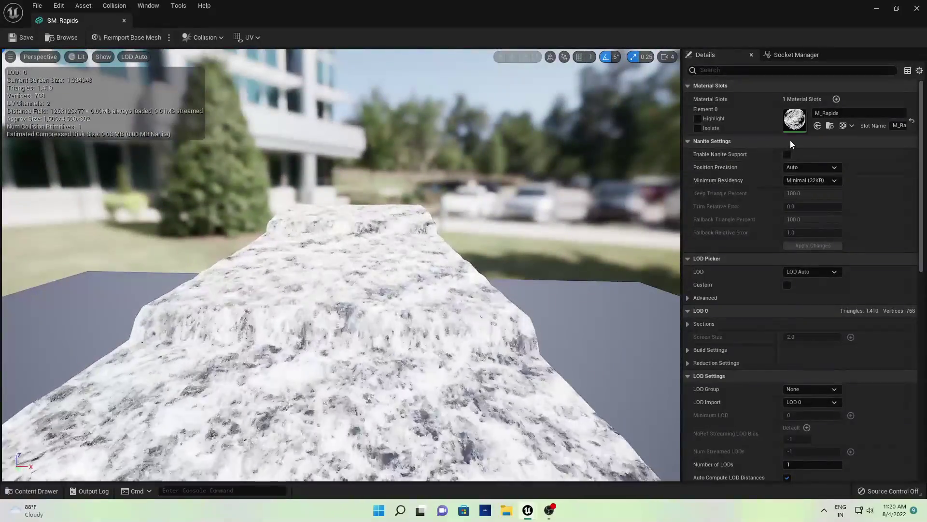
left_click(916, 9)
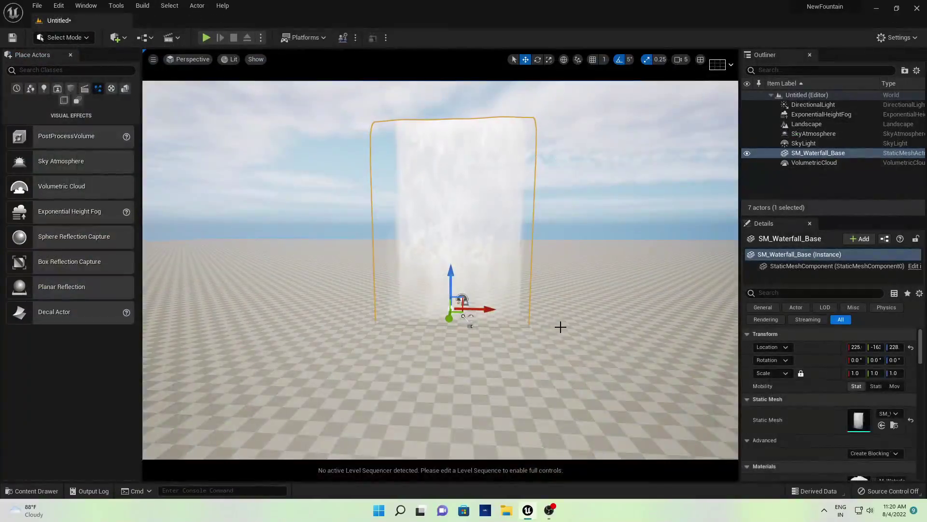
Place the SM_Rapids mesh on the landscape in front of the waterfall.
key("ctrl+space")
left_click_drag(310, 416, 341, 408)
right_click_drag(556, 365, 478, 391)
middle_click_drag(549, 362, 546, 333)
left_click_drag(546, 361, 555, 411)
middle_click_drag(547, 361, 531, 333)
Align the SM_Rapids mesh with the waterfall's base and lower it beneath the landscape surface.
left_click_drag(365, 390, 307, 394)
right_click_drag(307, 394, 338, 454)
right_click_drag(528, 276, 527, 305)
left_click_drag(528, 304, 528, 265)
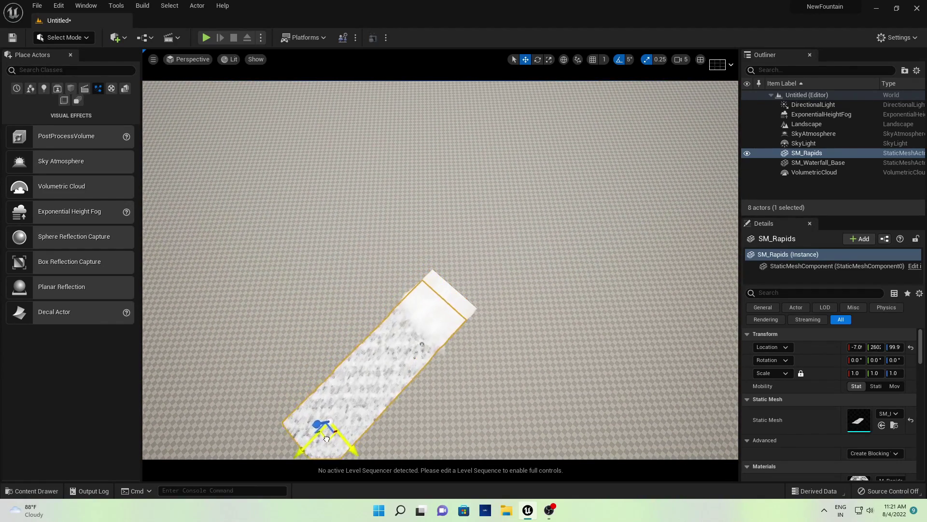
right_click_drag(416, 410, 416, 410)
left_click_drag(295, 279, 301, 325)
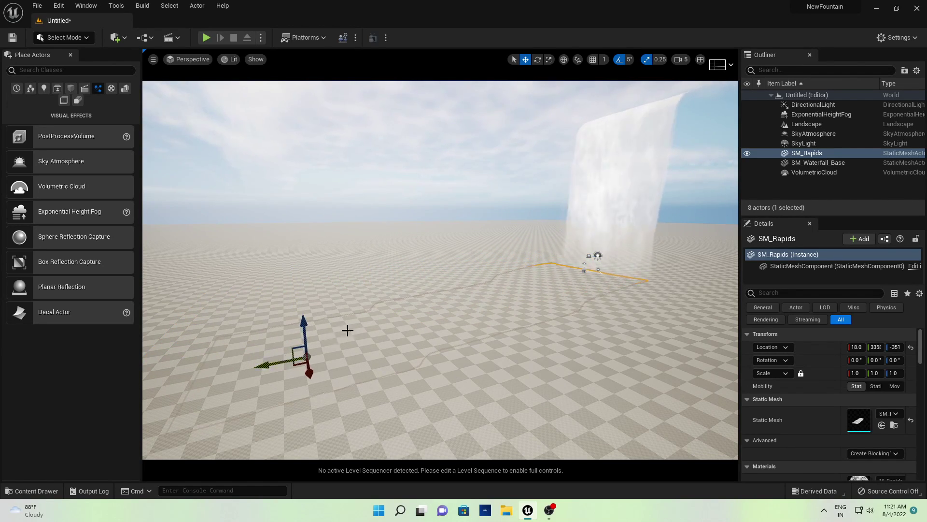
right_click_drag(400, 310, 414, 300)
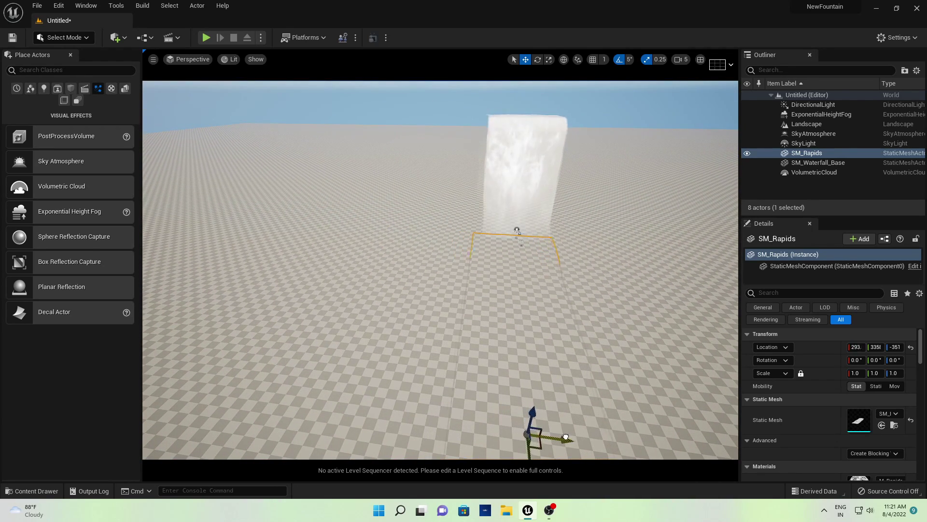
right_click_drag(661, 360, 661, 359)
Sculpt a sunken channel in the landscape along the rapids using a brush size of about 1344.
left_click(68, 39)
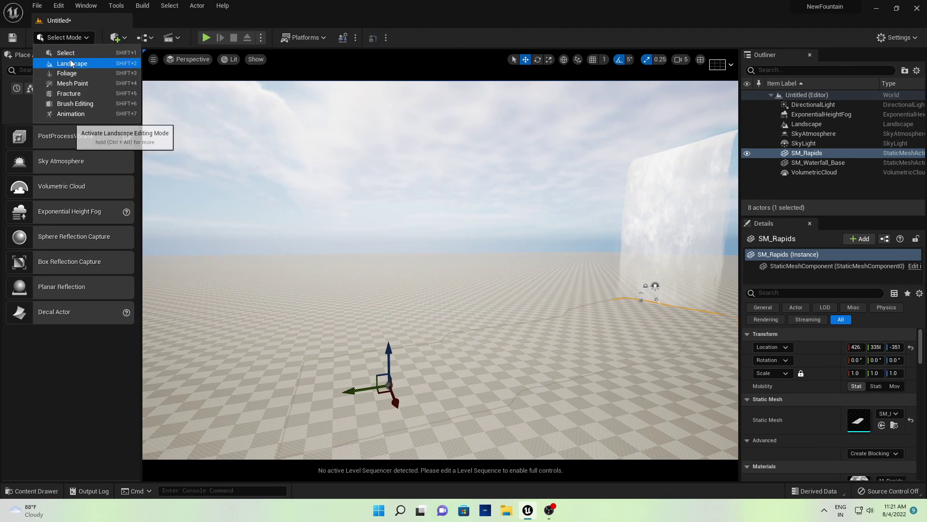
left_click(60, 58)
right_click_drag(491, 280, 491, 280)
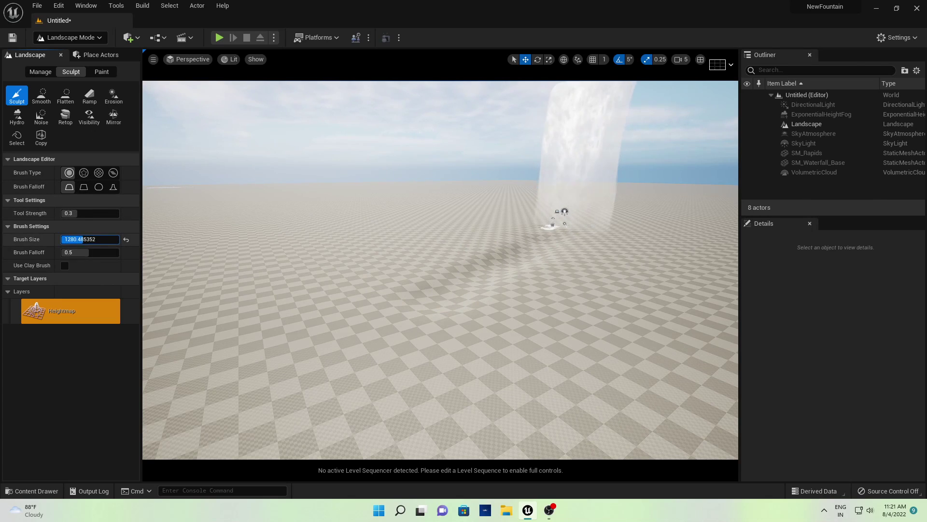
left_click_drag(89, 239, 97, 239)
mouse_move(545, 259)
left_mouse_down()
mouse_move(549, 244)
mouse_move(287, 334)
mouse_move(331, 277)
left_mouse_up()
mouse_move(518, 236)
right_mouse_down()
mouse_move(565, 212)
mouse_move(446, 240)
mouse_move(599, 218)
mouse_move(542, 234)
right_mouse_up()
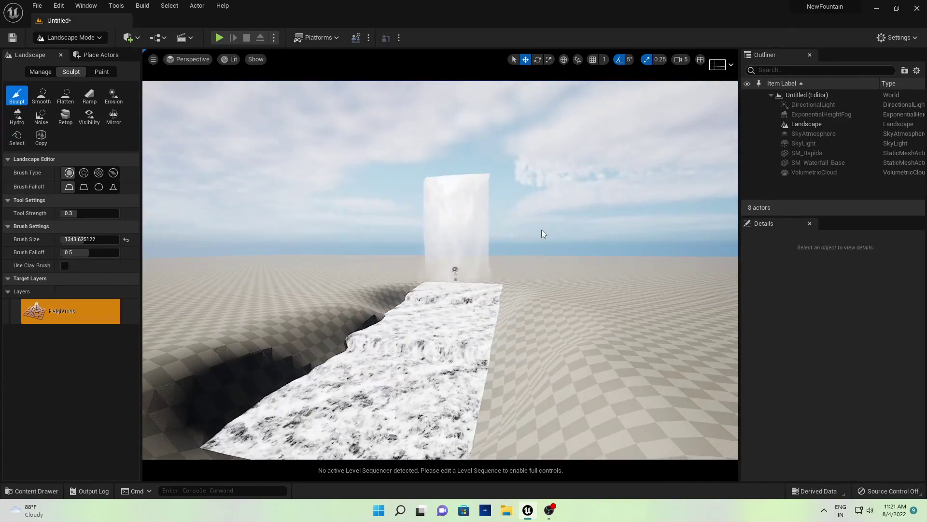
Return to Select mode and adjust the sun's direction to light the rapids and waterfall brightly.
left_click(67, 40)
left_click(66, 53)
right_click_drag(317, 145, 329, 174)
key("ctrl+l")
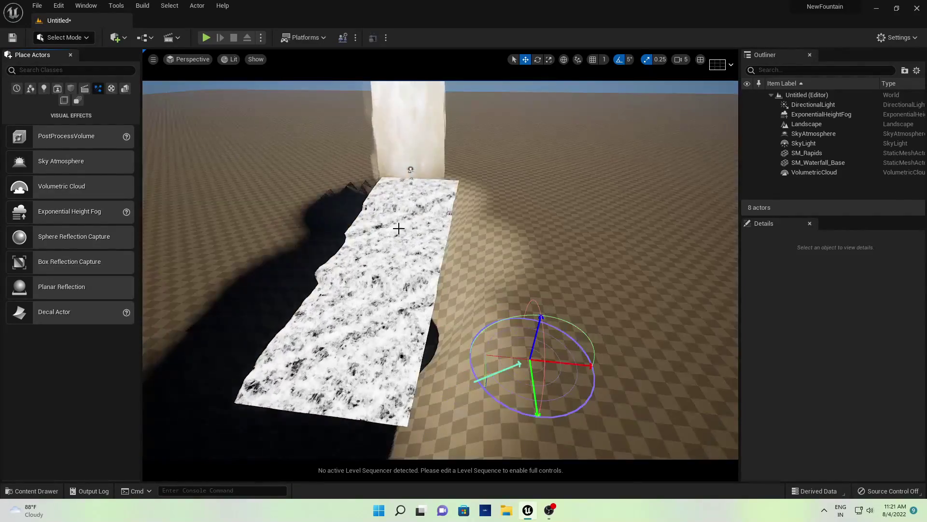
right_click_drag(397, 228, 430, 159)
key("ctrl+l")
middle_click_drag(430, 201, 437, 216)
scroll(437, 203, "up", 5)
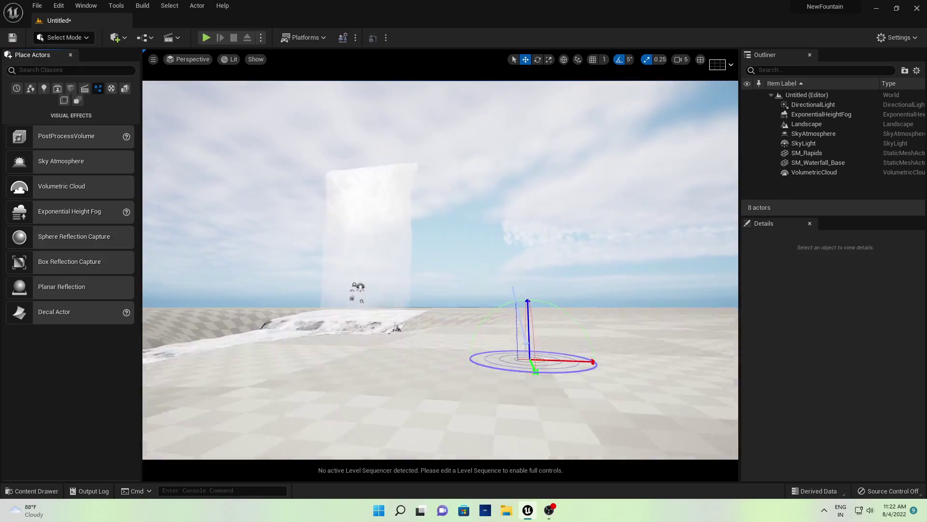
right_click_drag(439, 203, 431, 218)
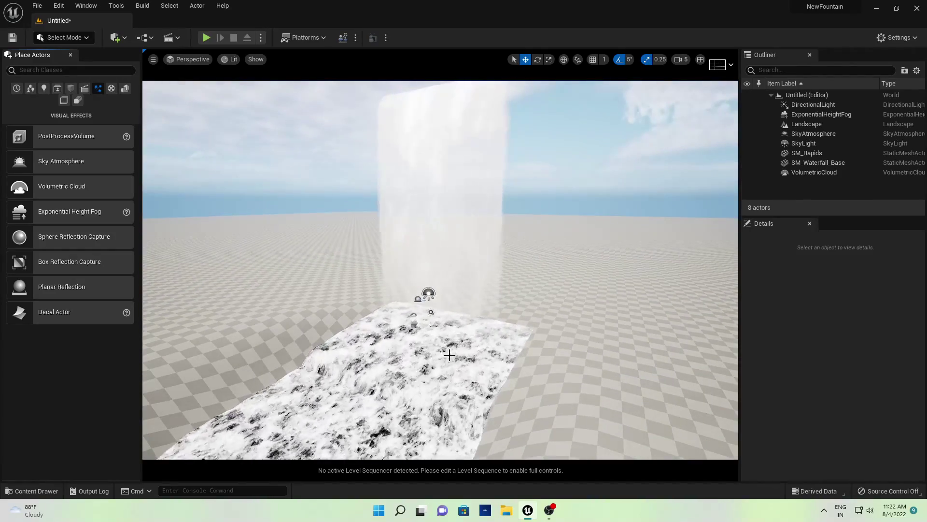
Open Quixel Bridge and browse the available cliff rocks under 3D Assets, Nature, Rock, Cliff.
left_click(116, 39)
left_click(133, 76)
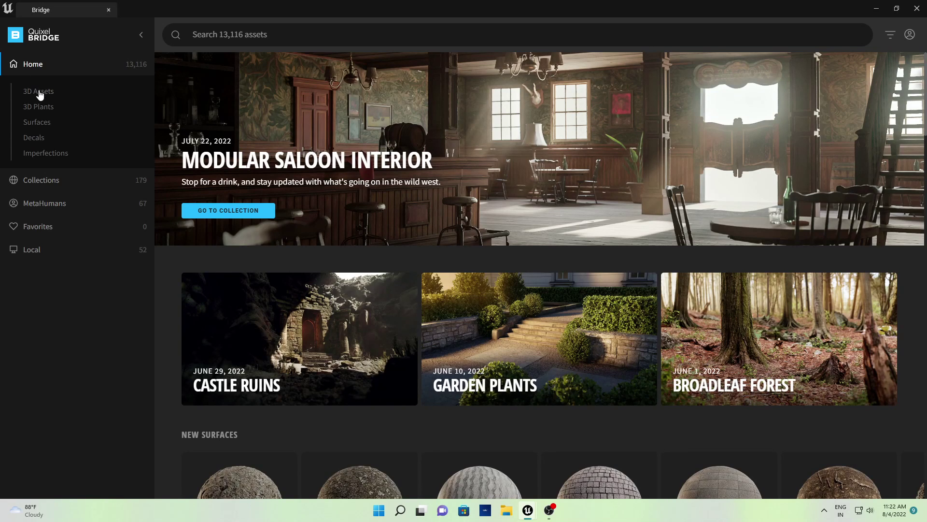
left_click(40, 96)
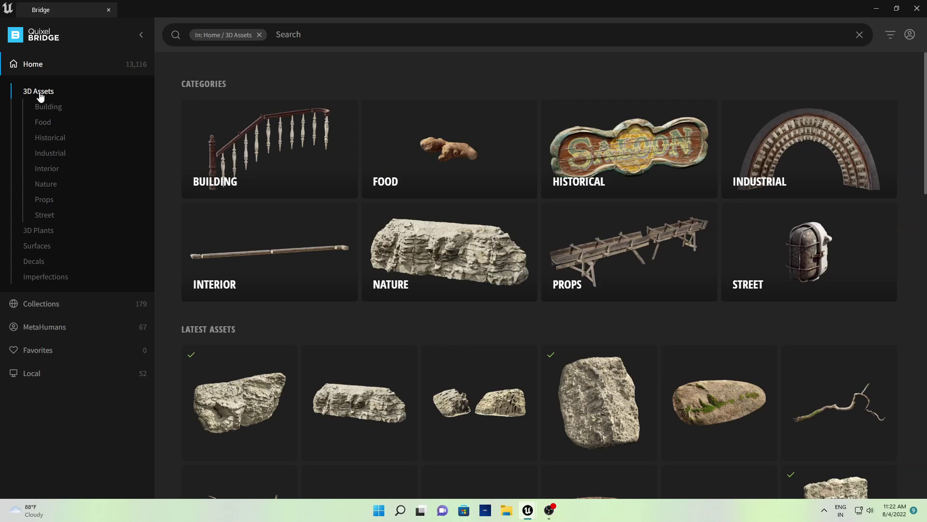
left_click(430, 261)
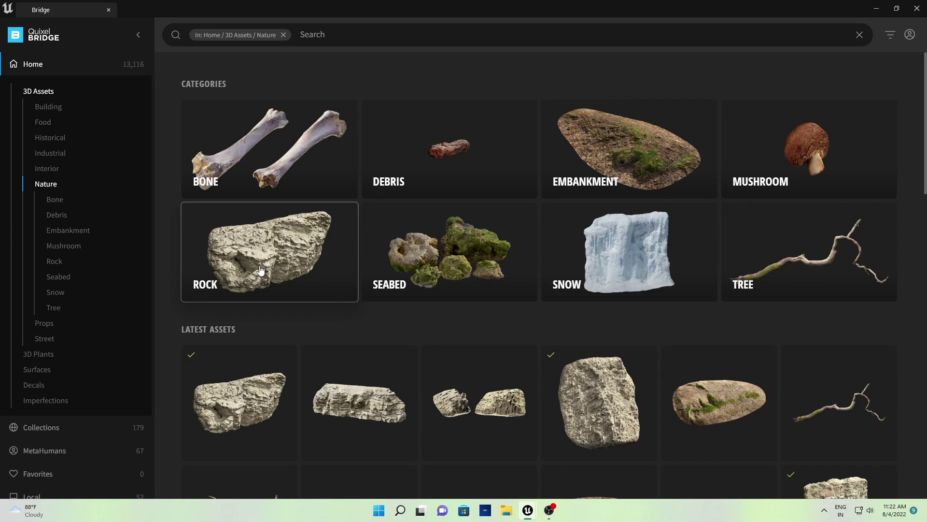
left_click(260, 270)
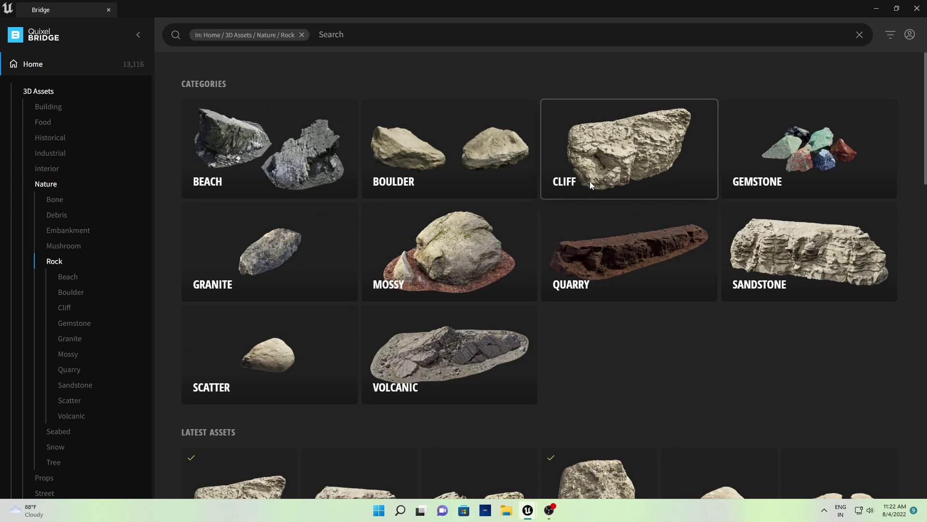
left_click(591, 186)
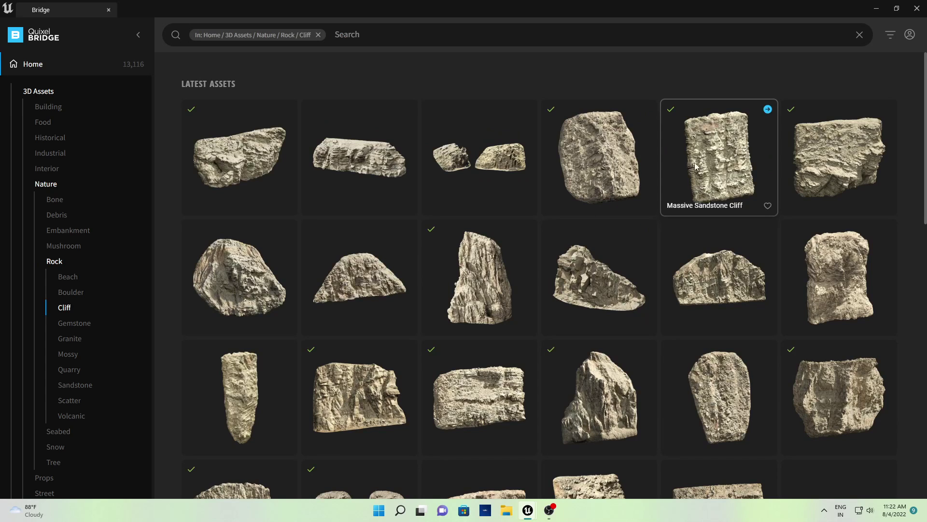
scroll(604, 328, "down", 15)
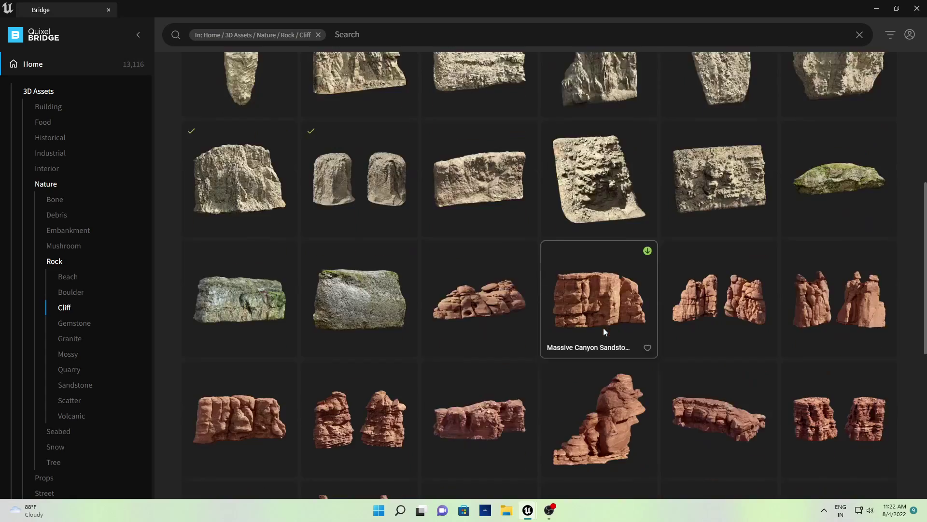
scroll(603, 327, "up", 15)
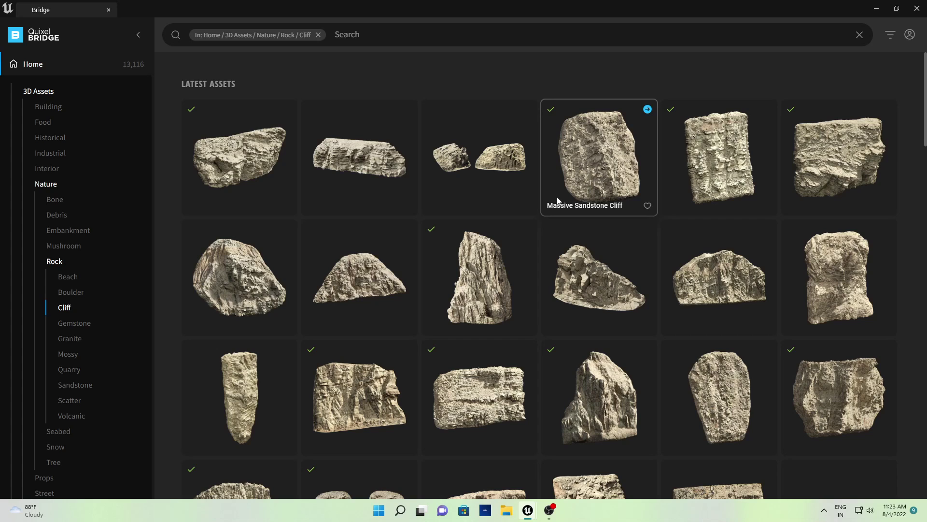
Look through the locally downloaded Megascans assets for usable cliffs and rocks, and close Bridge.
left_click(34, 65)
left_click(39, 251)
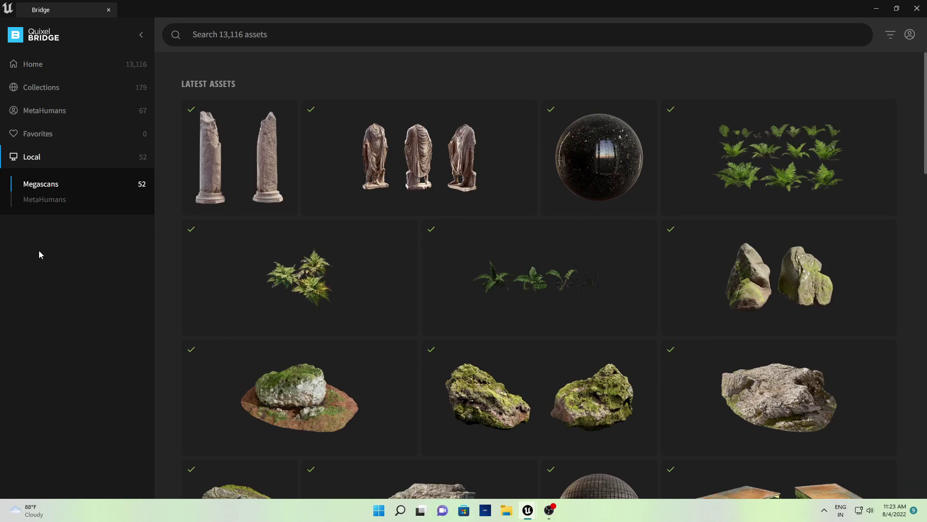
scroll(569, 313, "down", 15)
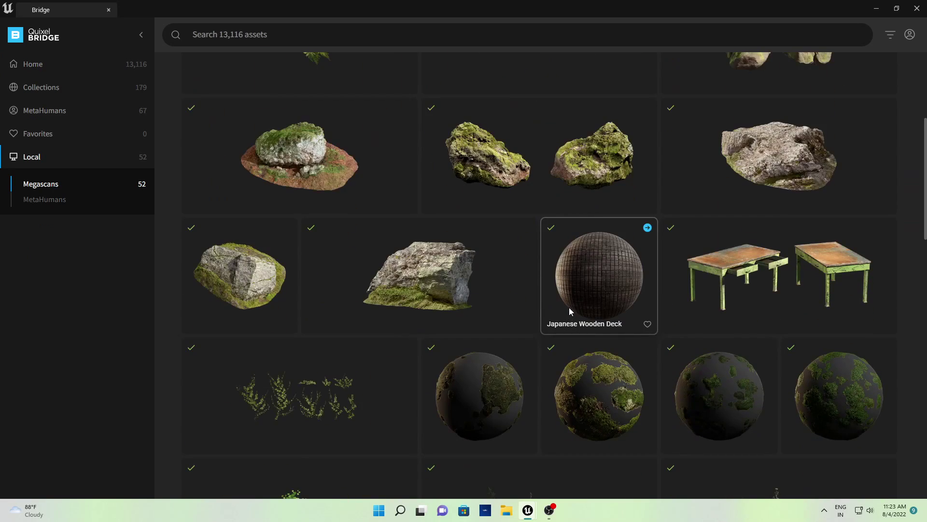
scroll(570, 312, "down", 4)
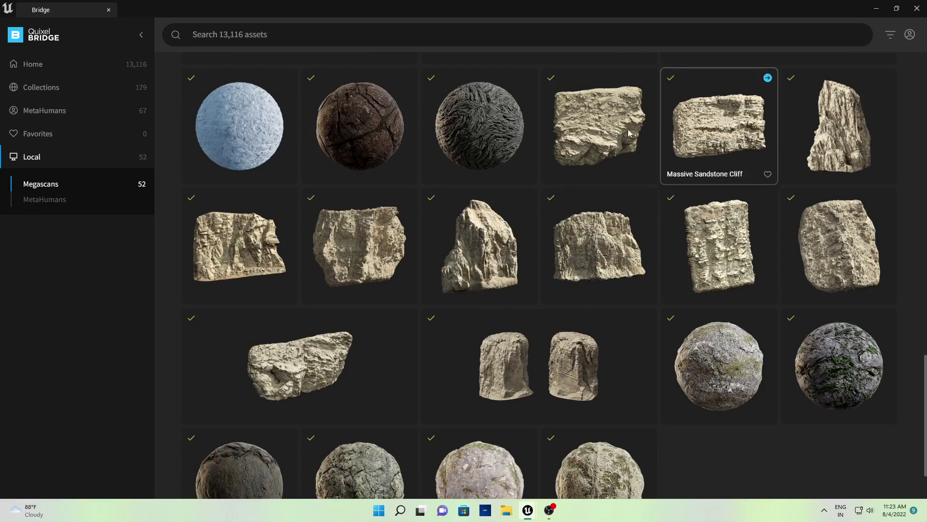
left_click(917, 8)
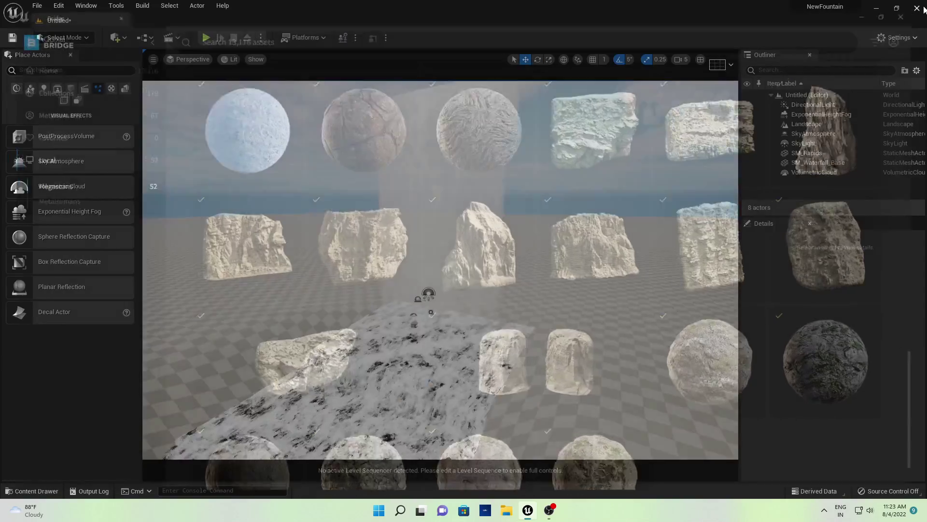
Show the Megascans 3D_Assets folder filtered to static meshes, and enlarge the content drawer to fit them.
mouse_move(589, 197)
right_mouse_down()
mouse_move(589, 164)
mouse_move(589, 198)
right_mouse_up()
key("ctrl+space")
scroll(96, 421, "up", 3)
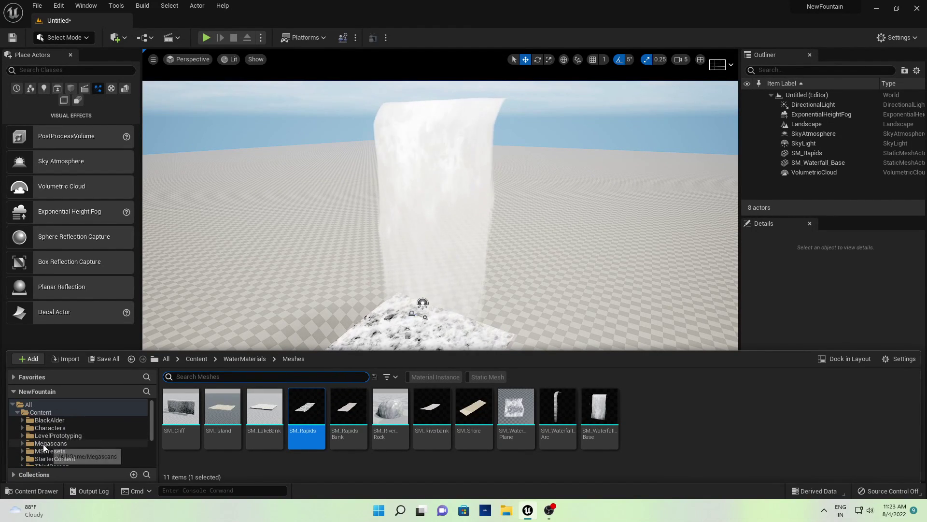
left_click(50, 443)
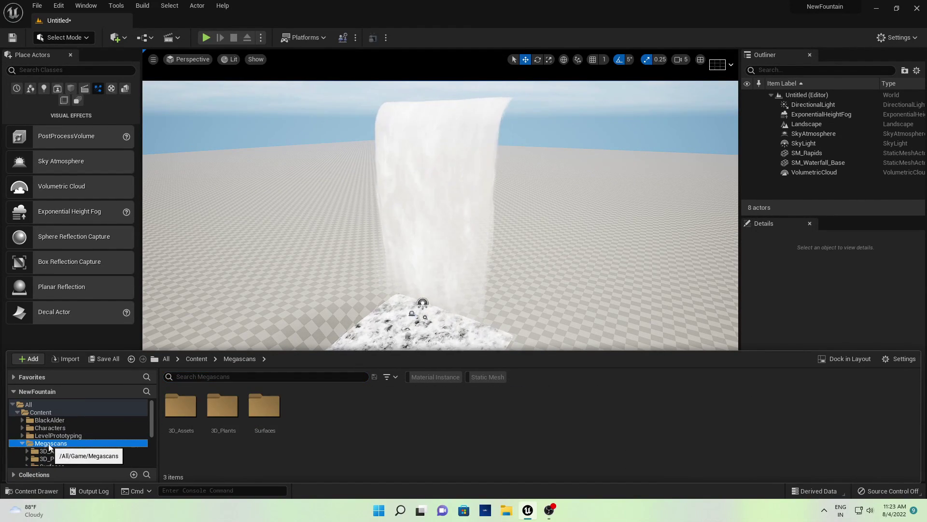
scroll(68, 440, "down", 1)
left_click(48, 436)
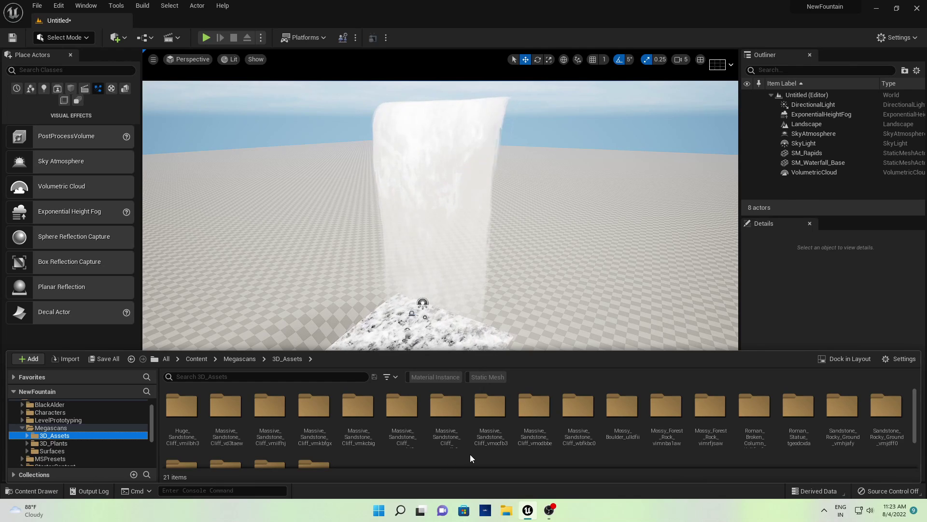
left_click(489, 376)
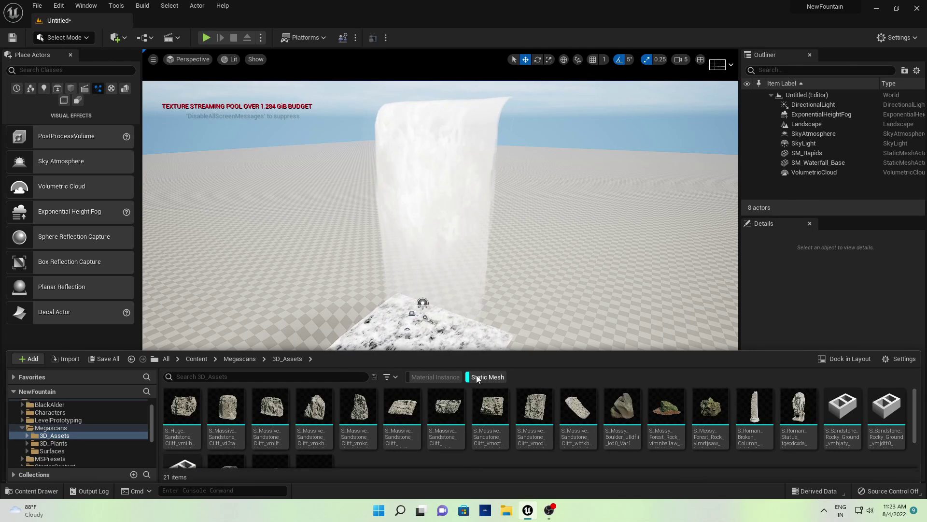
left_click(389, 377)
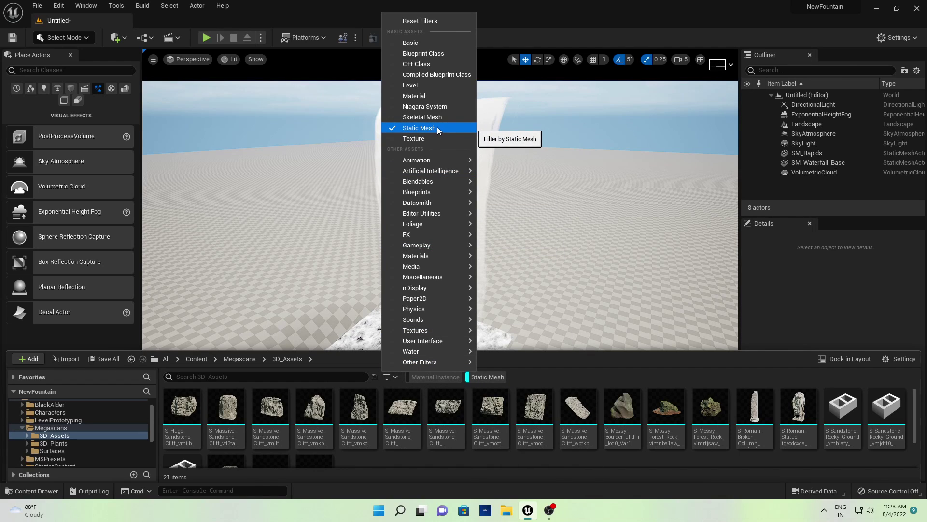
left_click(540, 373)
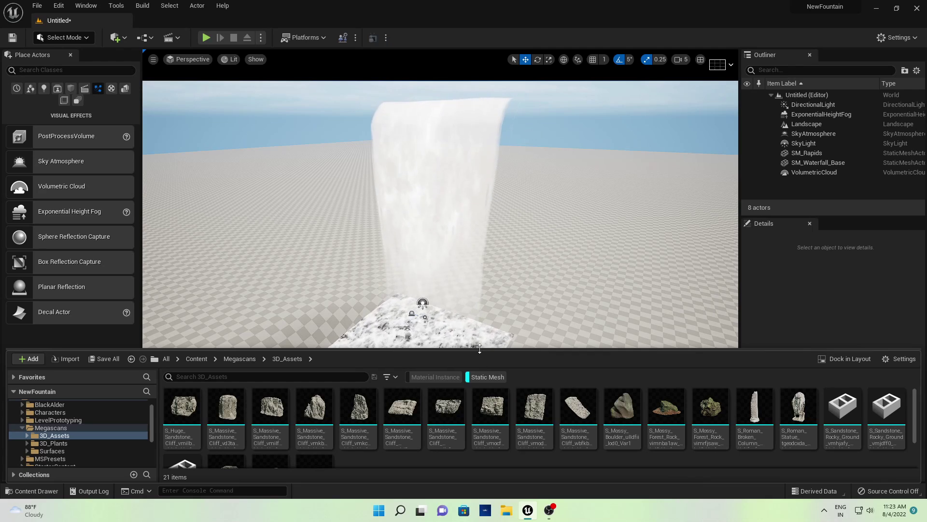
left_click_drag(480, 351, 479, 300)
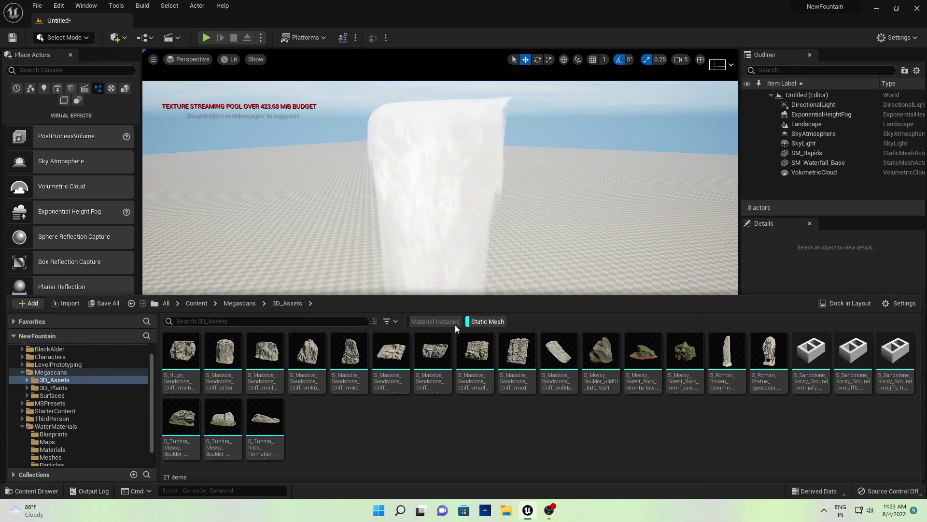
Inspect the Massive_Sandstone_Cliff_vmocfb3 mesh from several angles in the mesh editor and close it.
right_click_drag(538, 187, 580, 170)
right_click_drag(512, 174, 537, 167)
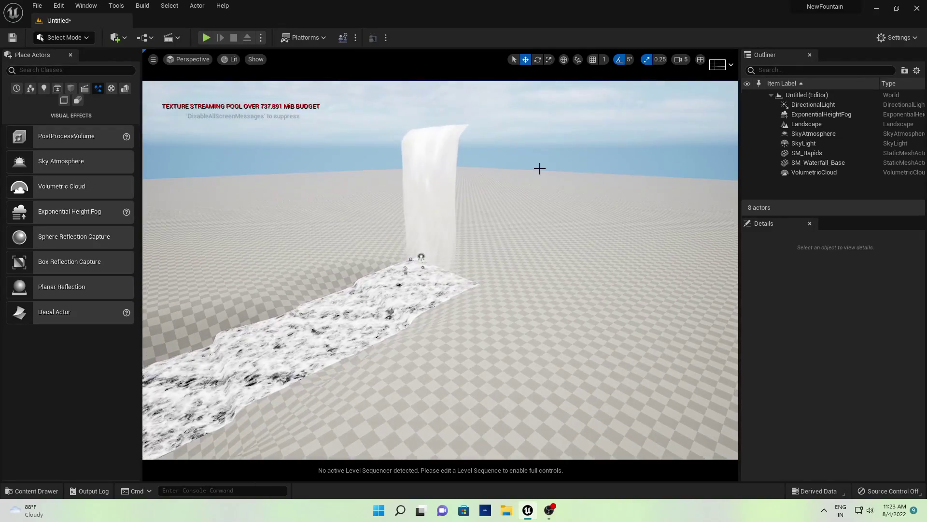
key("ctrl+space")
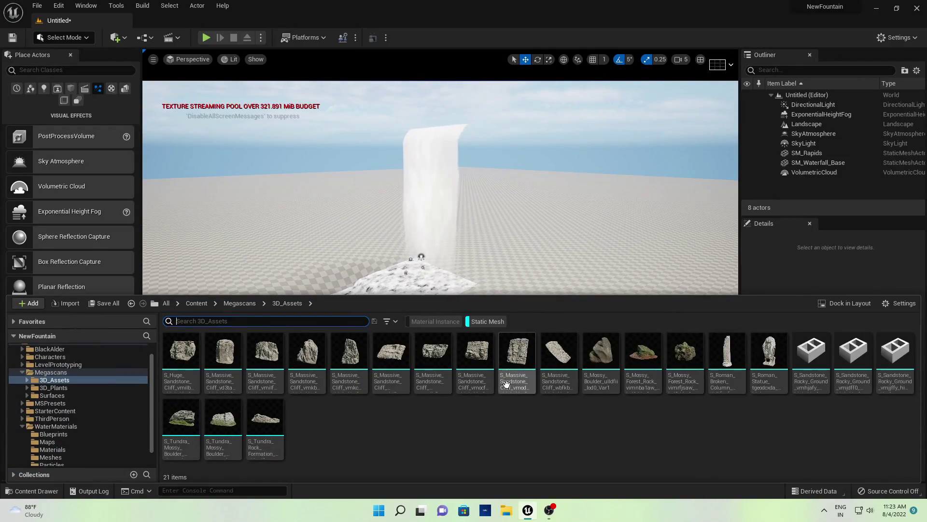
double_click(483, 359)
scroll(431, 228, "down", 5)
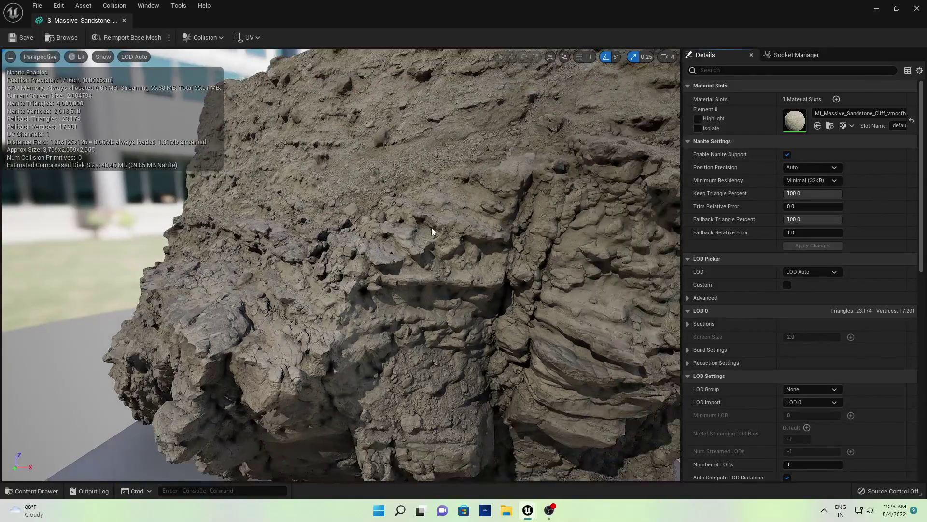
left_click_drag(465, 252, 454, 285, "alt")
left_click_drag(551, 159, 483, 245)
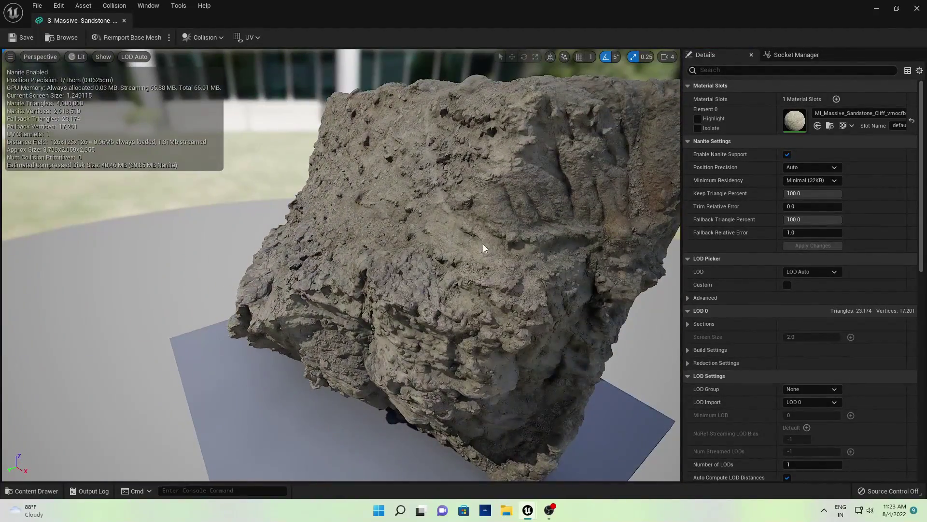
left_click(916, 8)
Examine the shape of the Massive_Sandstone_Cliff_vmodbbe mesh in the mesh editor and close it.
key("ctrl+space")
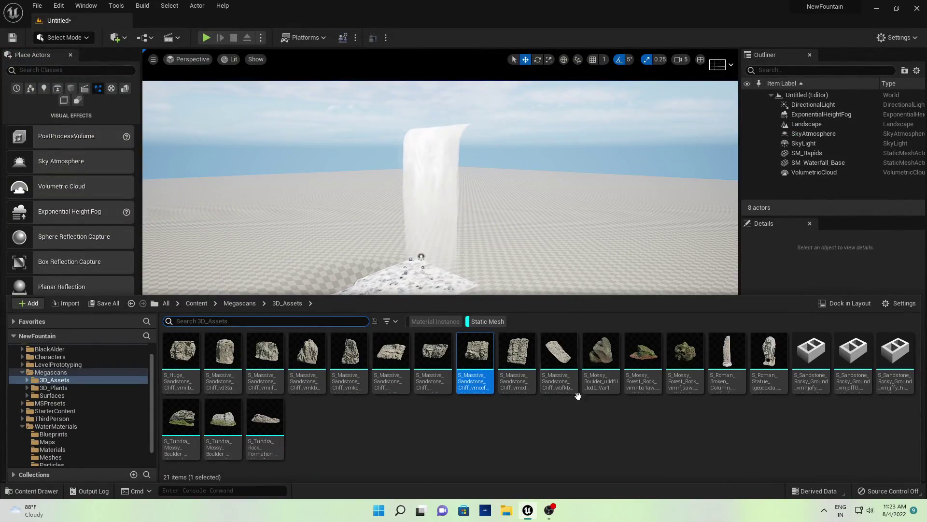
double_click(516, 360)
scroll(512, 294, "down", 4)
left_click_drag(493, 274, 425, 270)
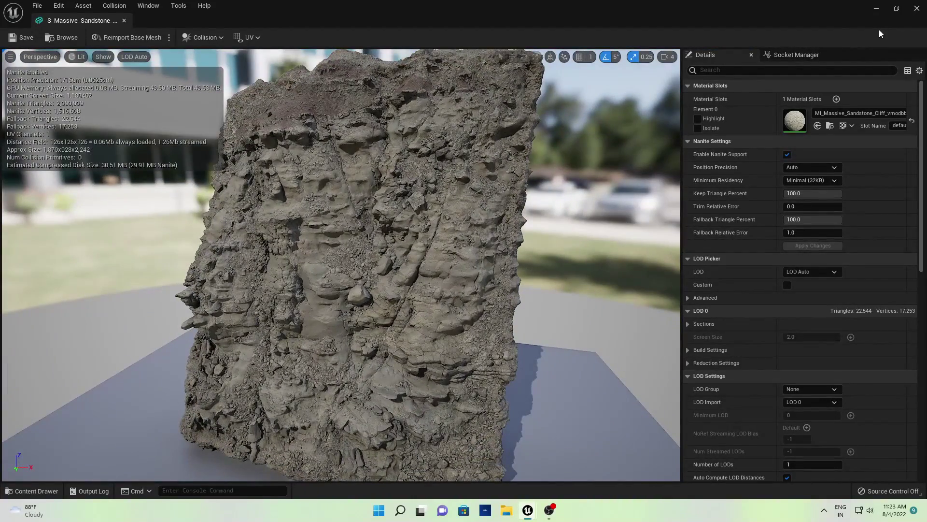
left_click(916, 8)
Place the Massive_Sandstone_Cliff_vmodbbe mesh at the waterfall's base and rotate it 20° about its X axis.
key("ctrl+space")
left_click_drag(528, 356, 452, 272)
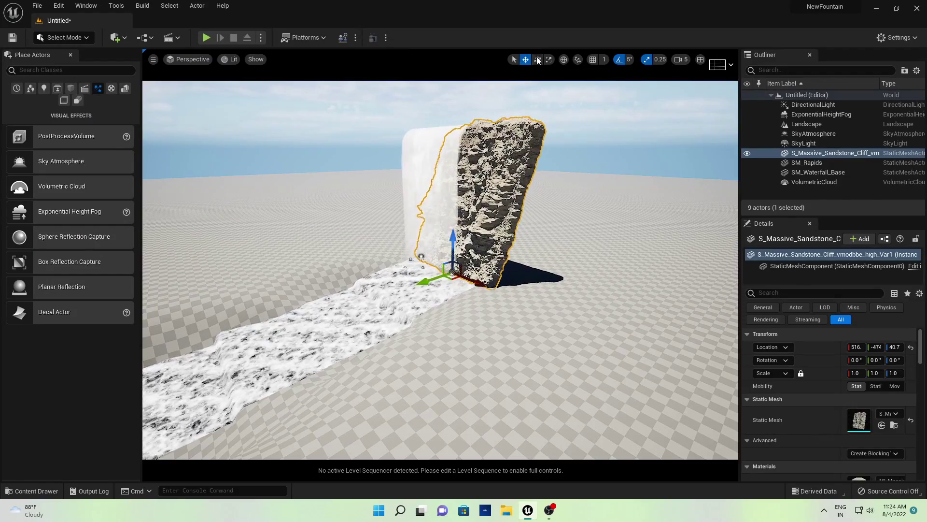
left_click_drag(436, 236, 436, 221)
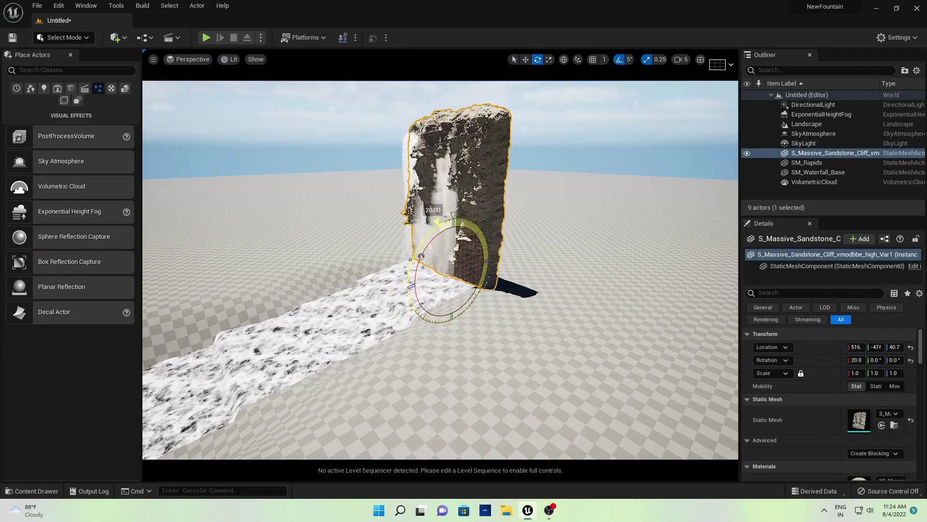
Position the vmodbbe cliff behind the waterfall, shifted so that its rock face extends past the water's left edge.
right_click_drag(527, 210, 558, 179)
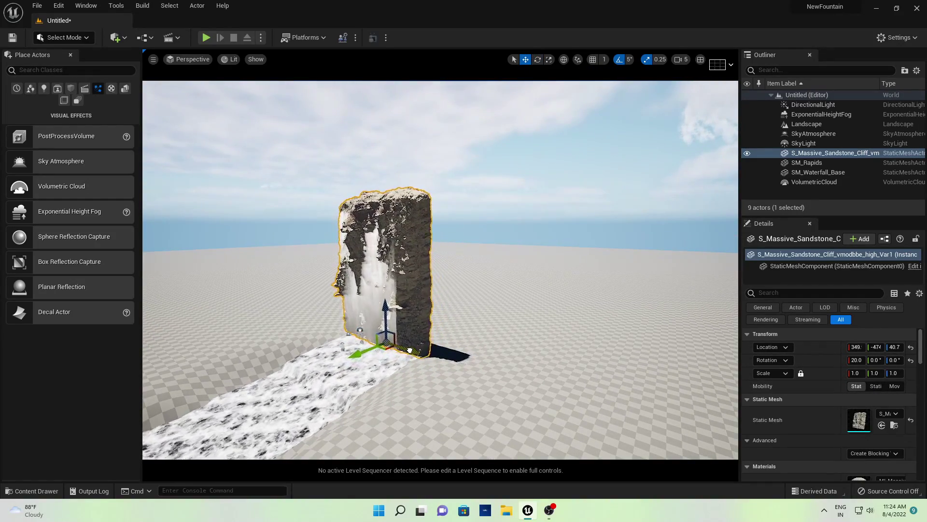
right_click_drag(454, 278, 476, 249)
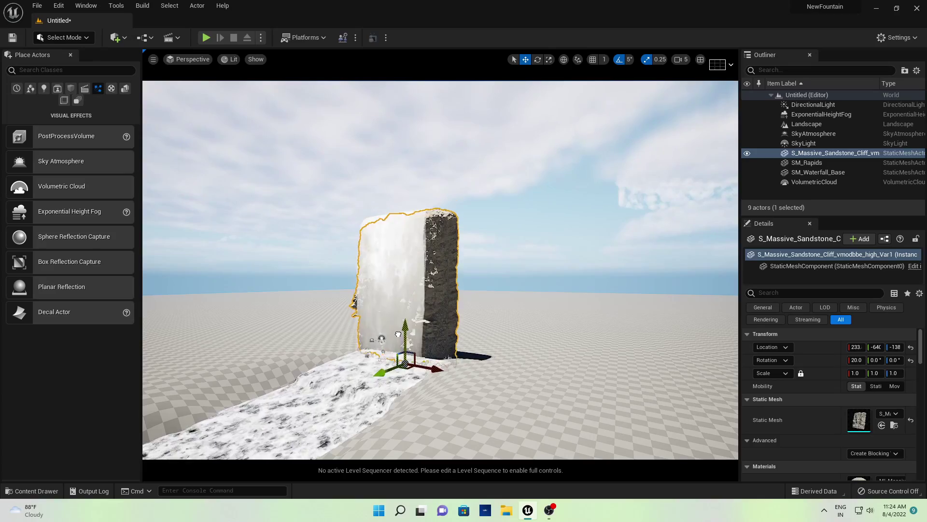
right_click_drag(487, 307, 471, 365)
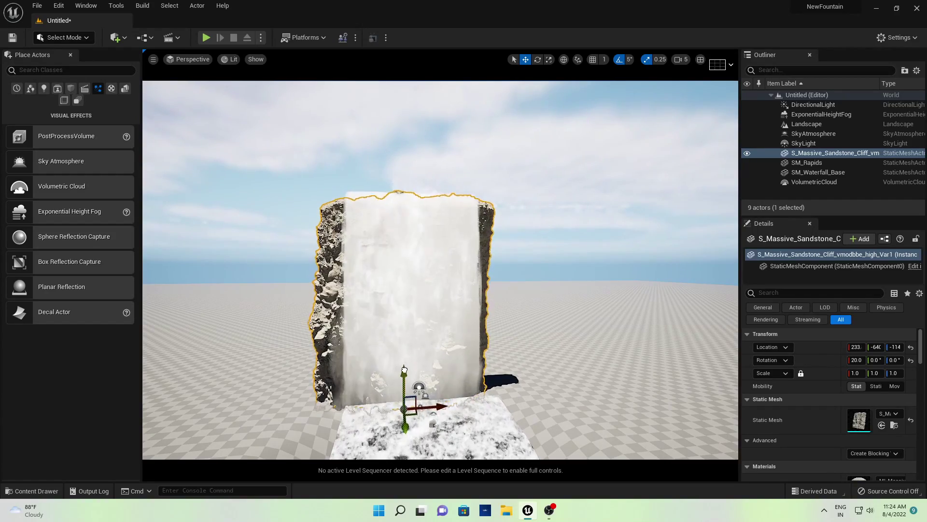
left_click_drag(444, 398, 403, 404)
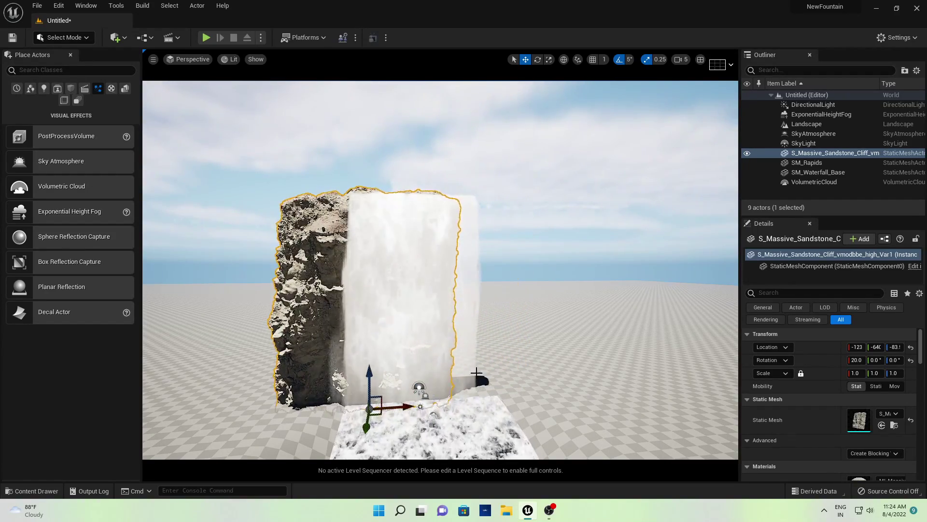
Place the Massive_Sandstone_Cliff_vd3taew mesh against the right side of the waterfall.
key("ctrl+space")
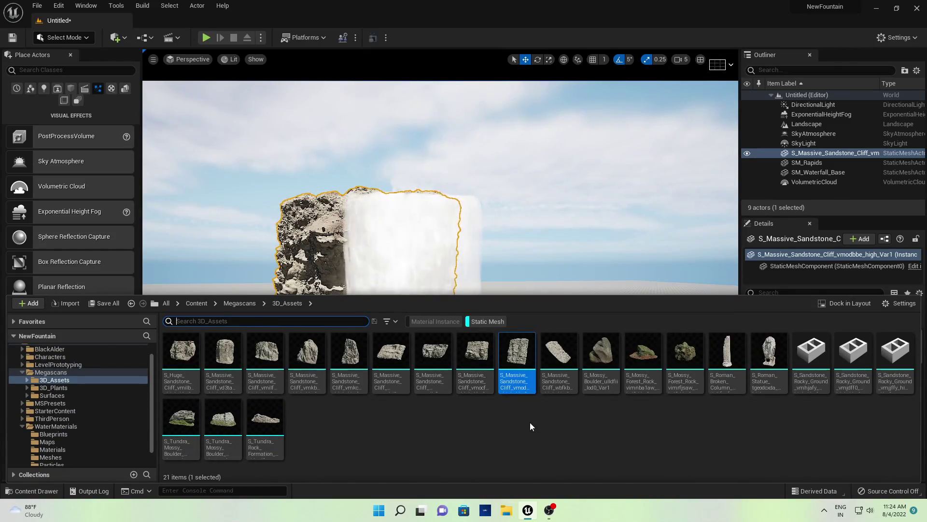
left_click_drag(223, 354, 498, 382)
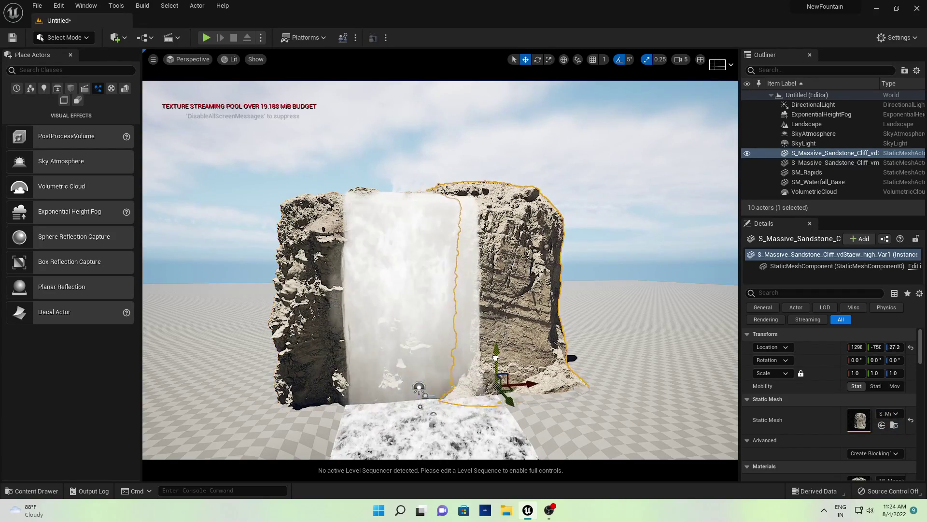
right_click_drag(612, 321, 626, 204)
left_click(635, 156)
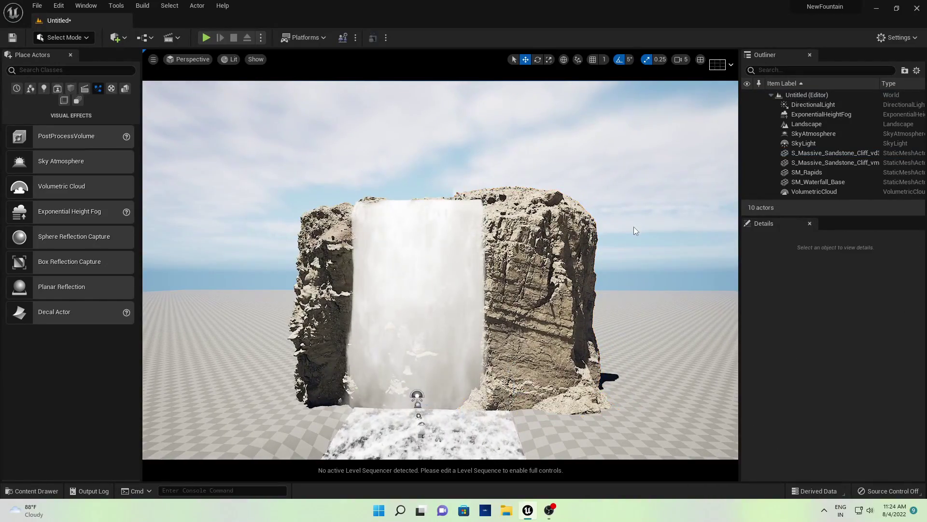
Place the Huge_Sandstone_Cliff_vmilbh3 mesh left of the waterfall, scale it up and set its mobility to Movable.
right_click_drag(600, 239, 633, 256)
key("ctrl+space")
left_click_drag(180, 360, 214, 404)
right_click_drag(214, 404, 152, 415)
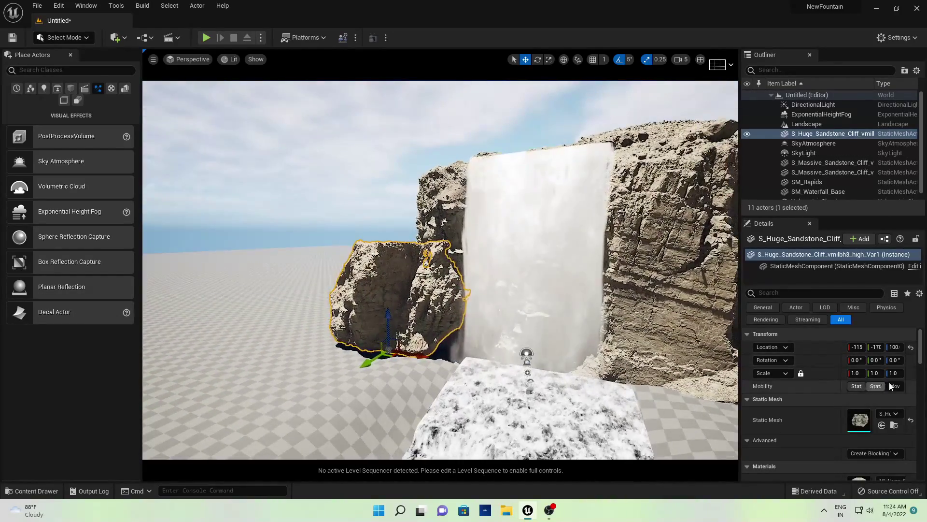
left_click_drag(864, 374, 894, 373)
left_click(894, 386)
Rotate the huge sandstone cliff and move it into place as a rock wall along the left side of the rapids.
key("e")
left_click_drag(396, 370, 435, 299)
key("w")
left_click_drag(416, 354, 405, 356)
Place a Massive Sandstone Cliff mesh to the right of the rapids, scale it up uniformly and set its mobility to Movable.
right_click_drag(480, 188, 594, 160)
left_click(480, 180)
key("ctrl+space")
left_click_drag(474, 359, 600, 369)
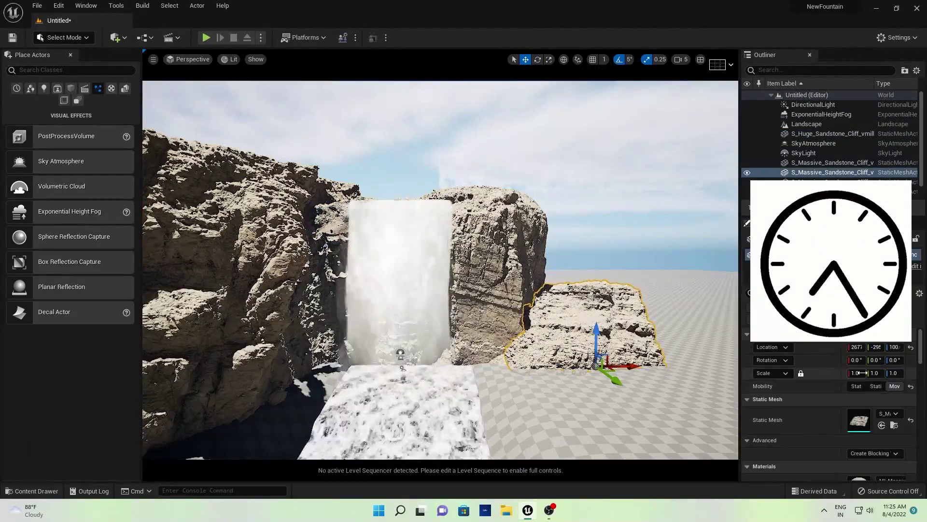
left_click_drag(864, 372, 898, 373)
left_click(894, 386)
Rotate the massive sandstone cliff, fine-tune its scale and move it into place as a rock wall along the right side of the rapids.
key("e")
left_click_drag(572, 323, 594, 316)
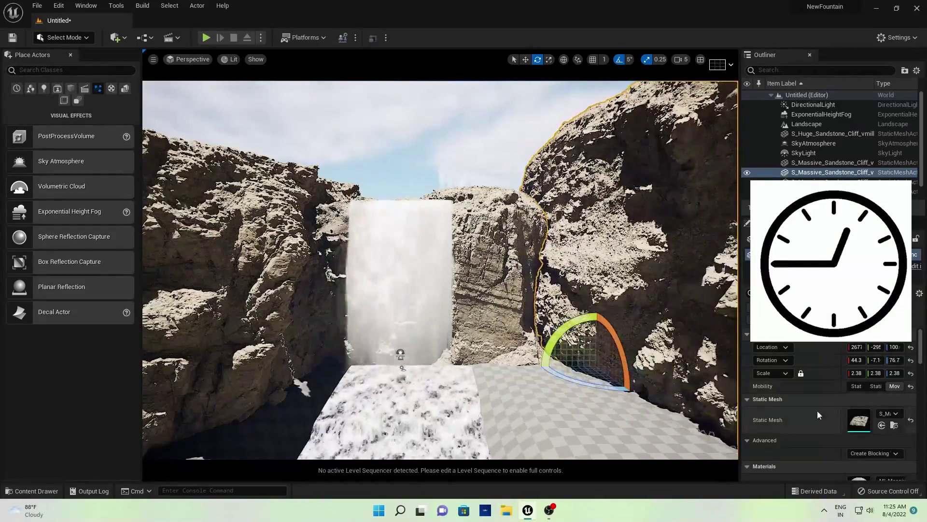
left_click_drag(856, 373, 830, 373)
left_click(525, 60)
left_click_drag(597, 367, 631, 404)
key("Escape")
Add another Massive Sandstone Cliff mesh to the canyon and rotate its rock face toward the rapids.
right_click_drag(489, 237, 489, 290)
key("ctrl+space")
key("ctrl+space")
left_click_drag(392, 363, 352, 362)
right_click_drag(440, 269, 441, 309)
left_click(537, 59)
left_click_drag(352, 387, 401, 382)
right_click_drag(483, 270, 531, 227)
left_click_drag(408, 305, 437, 306)
Move the newly added cliff into the canyon wall and tilt it to close the gap between the neighbouring rocks.
key("w")
left_click_drag(448, 290, 429, 341)
right_click_drag(440, 269, 488, 270)
key("e")
left_click_drag(504, 234, 517, 260)
right_click_drag(441, 269, 541, 328)
left_click(525, 60)
left_click_drag(301, 213, 272, 192)
Place a further Massive Sandstone Cliff mesh beside the waterfall, rotate it and shift it vertically to fit the surrounding rocks.
key("ctrl+space")
left_click_drag(559, 362, 503, 282)
key("e")
key("w")
key("e")
left_click_drag(507, 227, 458, 277)
key("w")
right_click_drag(458, 277, 496, 308)
left_click_drag(496, 362, 491, 225)
Set the new cliff's Z scale to 0.5 and lower it toward the ground.
left_click(894, 373)
type("0.5")
key("Return")
key("e")
key("w")
left_click_drag(482, 262, 481, 354)
Rotate and reposition the sandstone rock at the rapids' left edge near the foot of the waterfall.
left_click(391, 335)
right_click_drag(392, 335, 241, 333)
left_click(391, 335)
key("e")
left_click_drag(420, 309, 475, 338)
key("w")
left_click(537, 59)
left_click_drag(476, 338, 482, 341)
right_click_drag(452, 372, 538, 347)
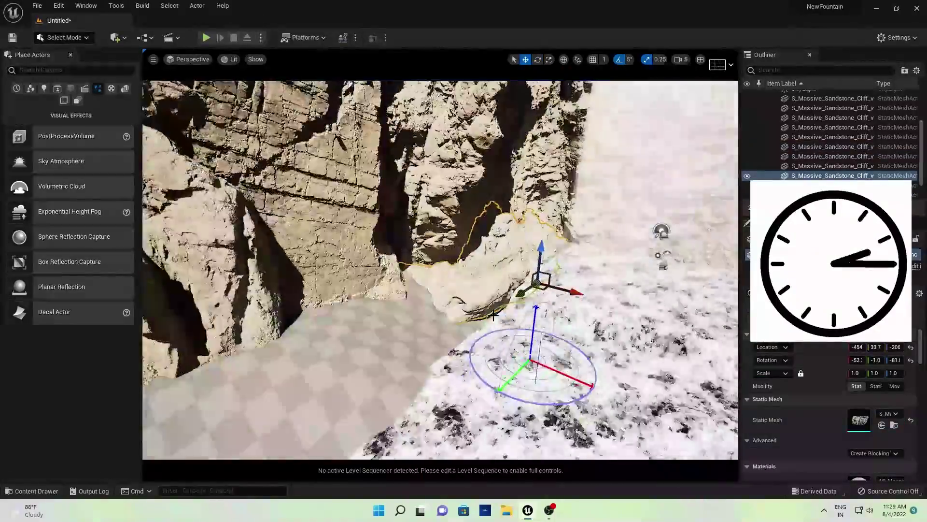
left_click(361, 314)
key("e")
right_click_drag(361, 315, 592, 283)
key("w")
left_click(604, 304)
Place another Massive Sandstone Cliff mesh on the left bank of the rapids, then rotate and move it down against the water.
key("ctrl+space")
left_click_drag(224, 356, 425, 275)
right_click_drag(425, 275, 411, 227)
key("e")
key("w")
left_click_drag(411, 227, 331, 258)
key("e")
left_click_drag(295, 220, 348, 271)
key("w")
right_click_drag(347, 271, 367, 270)
Place the S_Tundra_Rock_Formation mesh on the left bank, scale it to about 2.9, make it Movable, rotate it and sink it into the ground.
key("ctrl+space")
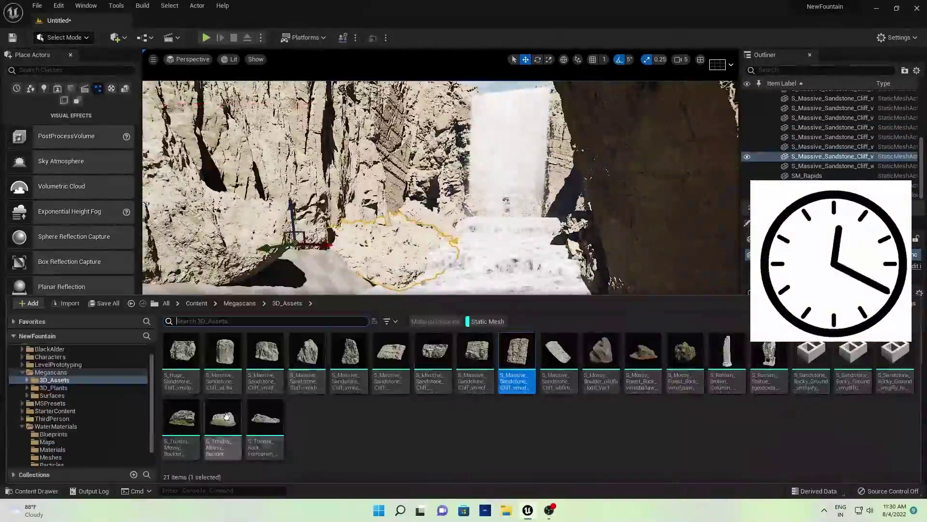
left_click_drag(261, 419, 325, 285)
left_click_drag(855, 372, 884, 373)
left_click(894, 386)
left_click(537, 60)
left_click_drag(359, 253, 332, 234)
left_click_drag(302, 291, 331, 280)
left_click_drag(352, 240, 352, 259)
mouse_move(479, 295)
right_mouse_down()
mouse_move(495, 302)
mouse_move(471, 314)
mouse_move(485, 302)
right_mouse_up()
Place the S_Mossy_Boulder_ulldfii mesh at the water's edge beside the tundra rock and scale it to about 3.31.
key("ctrl+space")
left_click_drag(604, 360, 388, 263)
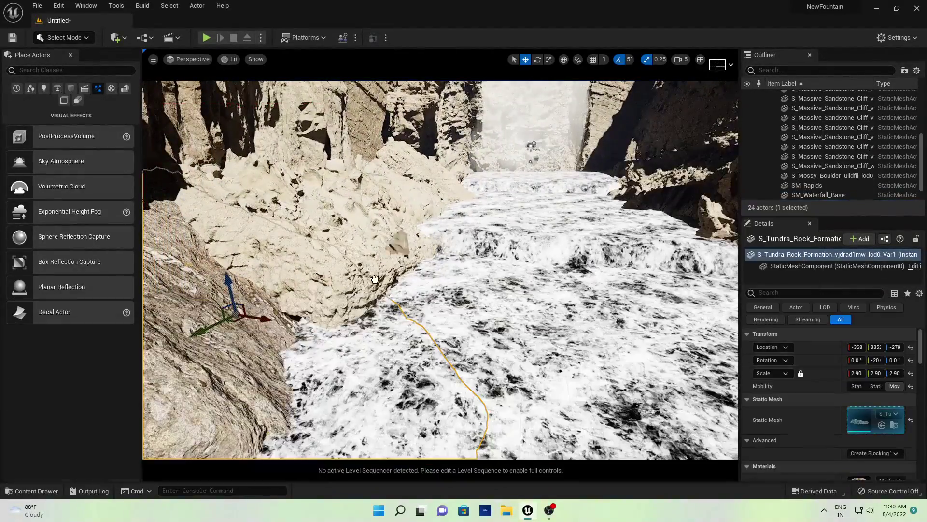
left_click(308, 347)
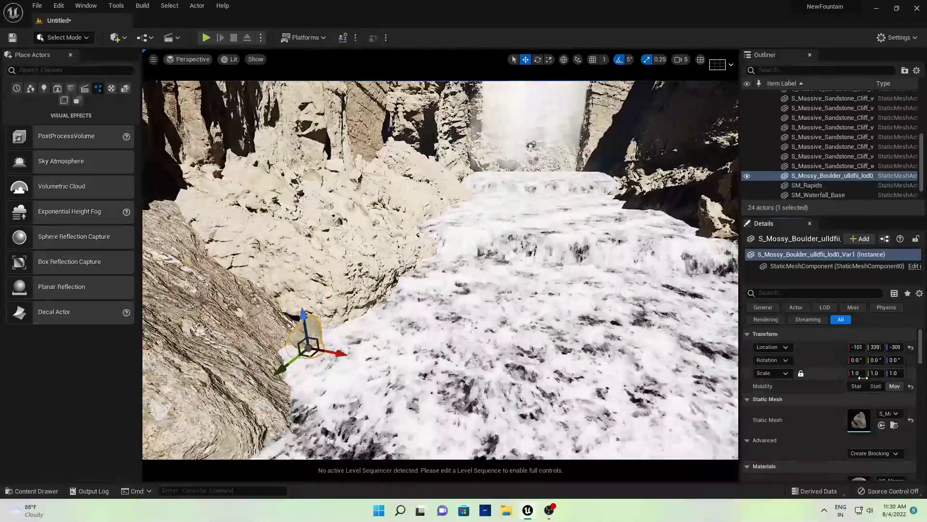
left_click_drag(856, 373, 879, 373)
Save the level as NewMap1.
mouse_move(536, 328)
right_mouse_down()
mouse_move(579, 328)
mouse_move(544, 344)
right_mouse_up()
key("ctrl+s")
left_click(680, 402)
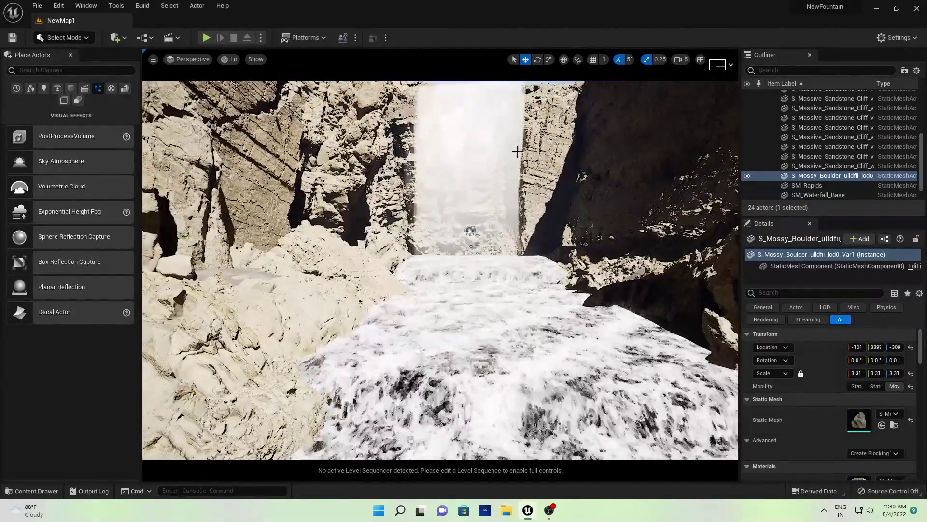
Add a PostProcessVolume over the rapids and enable its Min EV100 and Max EV100 exposure overrides.
scroll(869, 149, "up", 5)
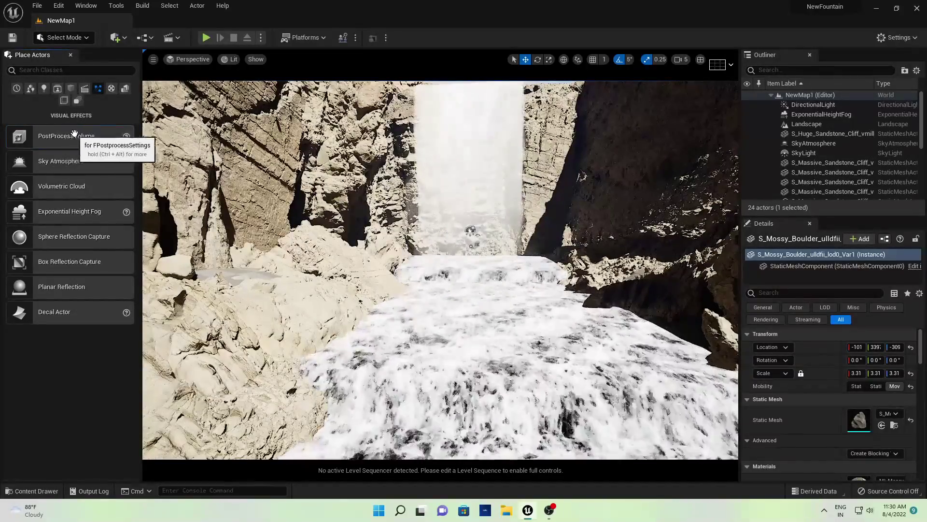
left_click_drag(73, 132, 483, 282)
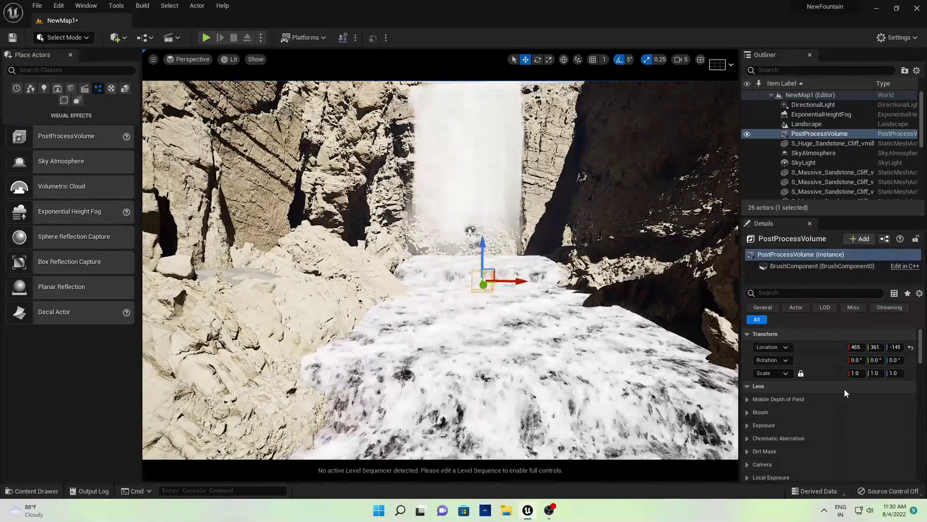
left_click(747, 425)
scroll(826, 419, "down", 2)
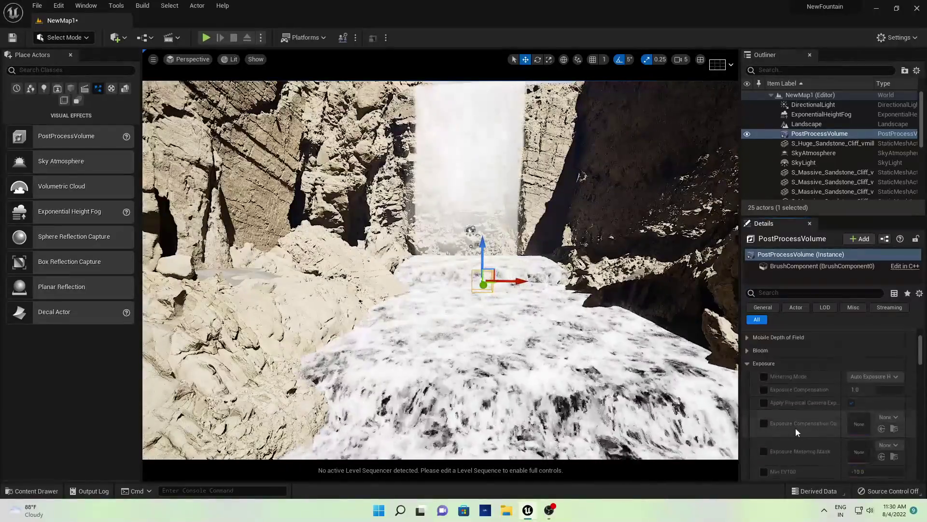
scroll(795, 428, "down", 2)
left_click(764, 380)
left_click(765, 392)
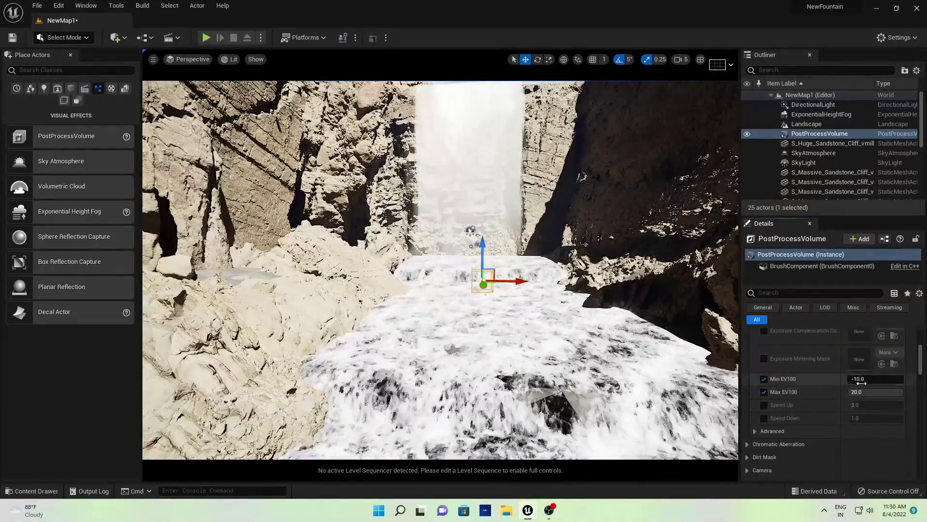
Set both Min EV100 and Max EV100 of the post process volume to 1.
left_click(870, 382)
type("1")
key("Tab")
type("1")
key("Return")
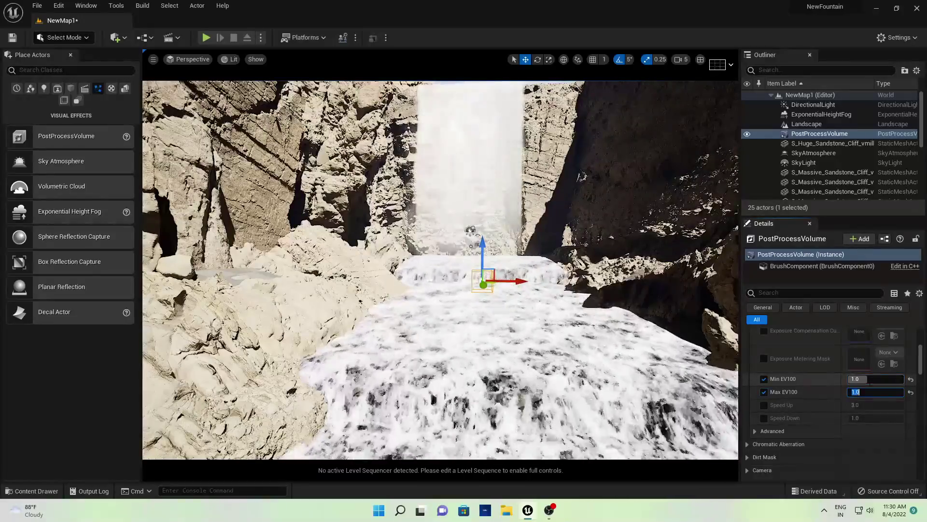
Find the Infinite Extent (Unbound) setting of the post process volume and enable it.
left_click(814, 292)
type("inf")
left_click(851, 386)
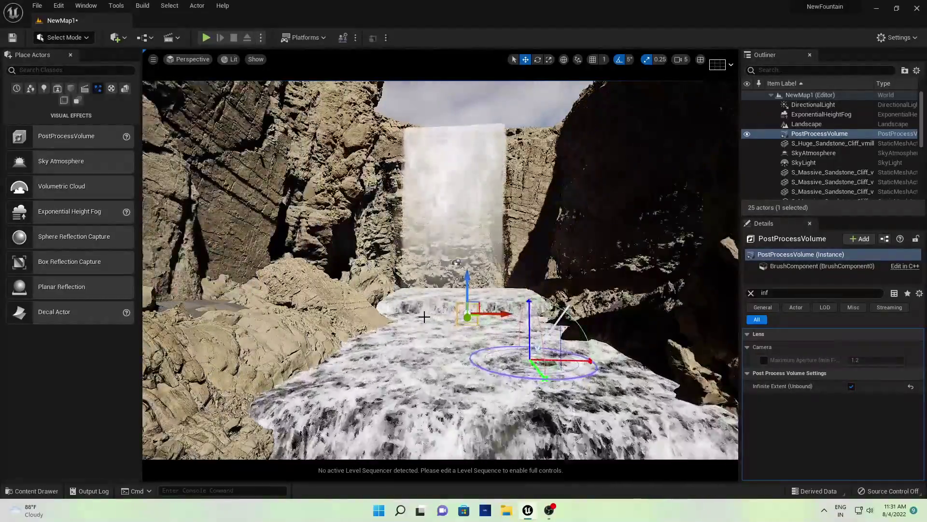
Place the Massive_Sandstone_Cliff_vmkcbig mesh over the waterfall's right edge and turn it to stand beside the water.
right_click_drag(429, 321, 456, 322)
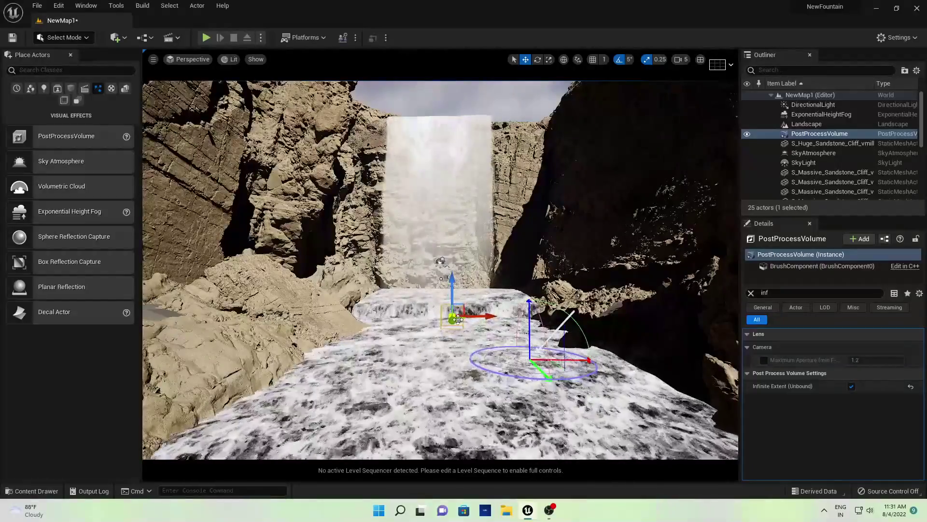
key("ctrl+space")
left_click_drag(352, 349, 523, 126)
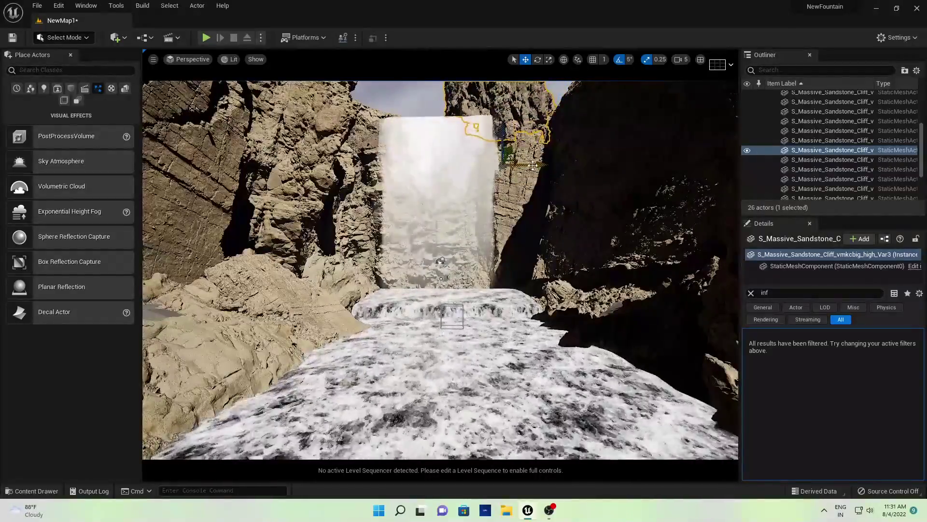
right_click_drag(562, 165, 567, 166)
key("s")
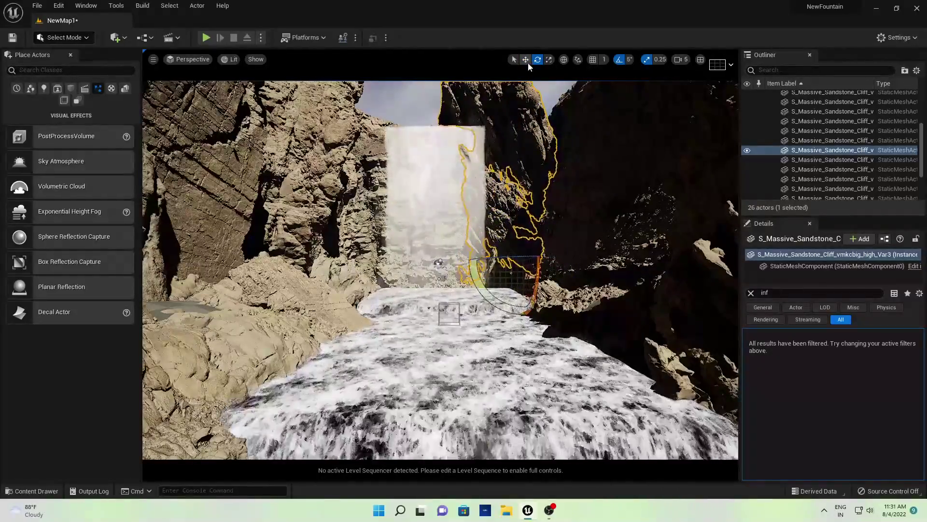
left_click(526, 60)
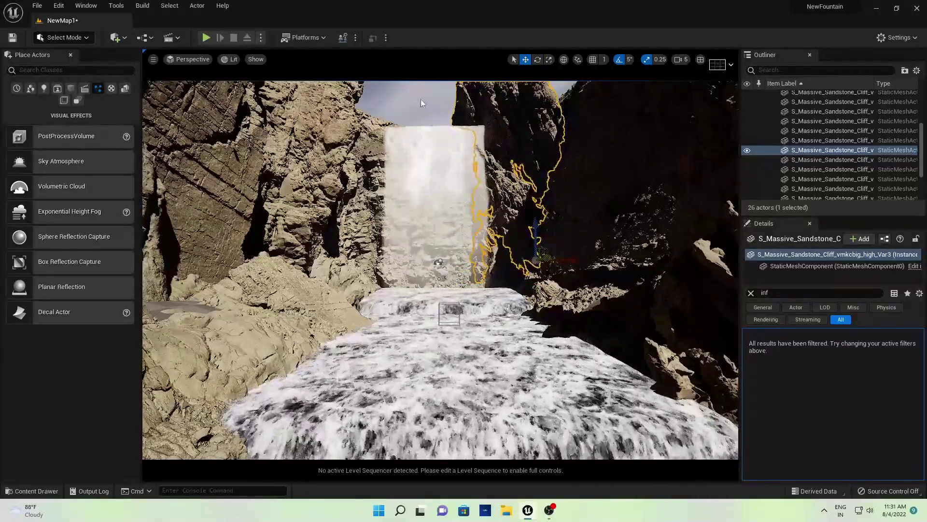
Move the vmkcbig cliff forward along the waterfall's right edge and lower it until its top sits slightly above the waterfall's crest.
left_click(421, 103)
right_click_drag(439, 269, 434, 254)
middle_click_drag(443, 107, 448, 116)
left_click(495, 145)
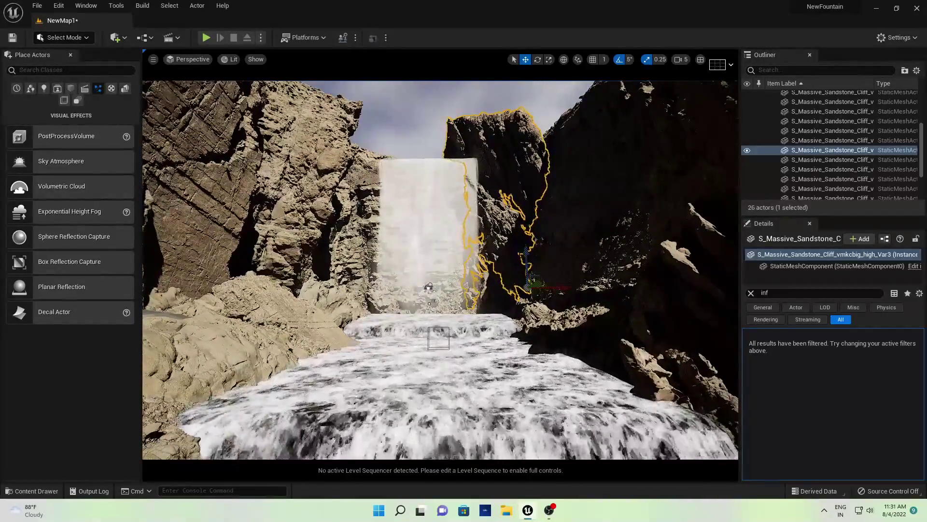
left_click_drag(550, 284, 560, 280)
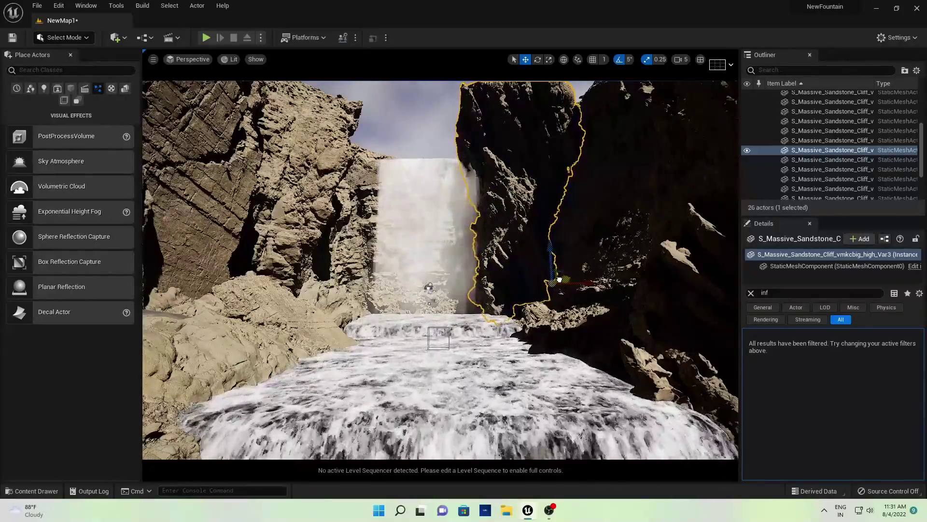
key("Escape")
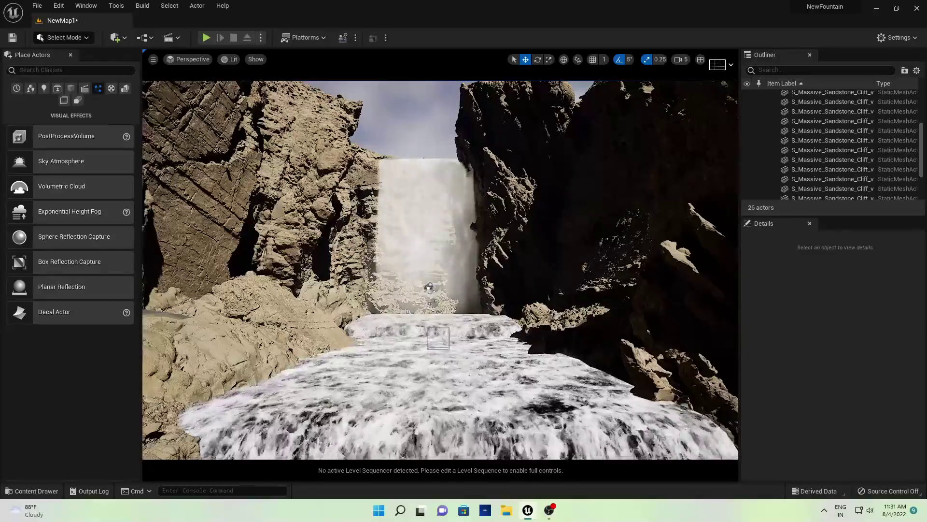
left_click(524, 237)
left_click_drag(548, 244, 556, 332)
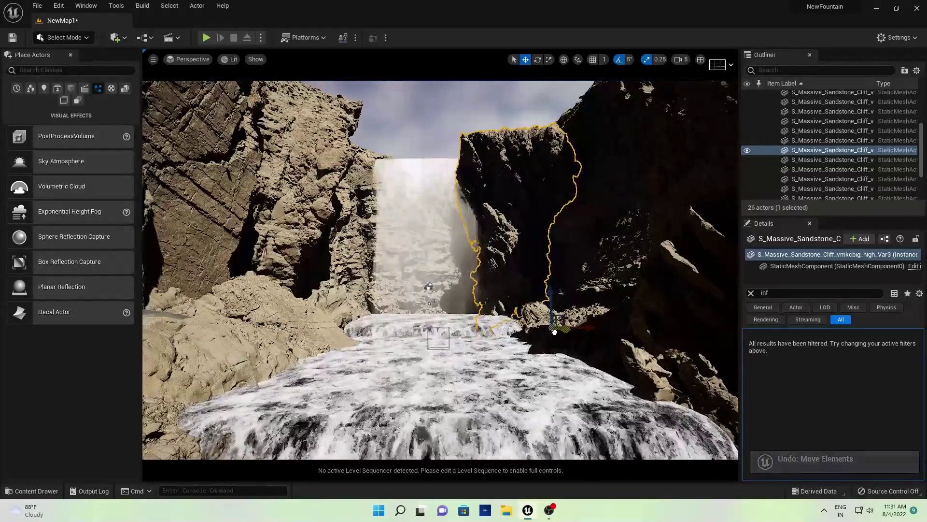
left_click(494, 113)
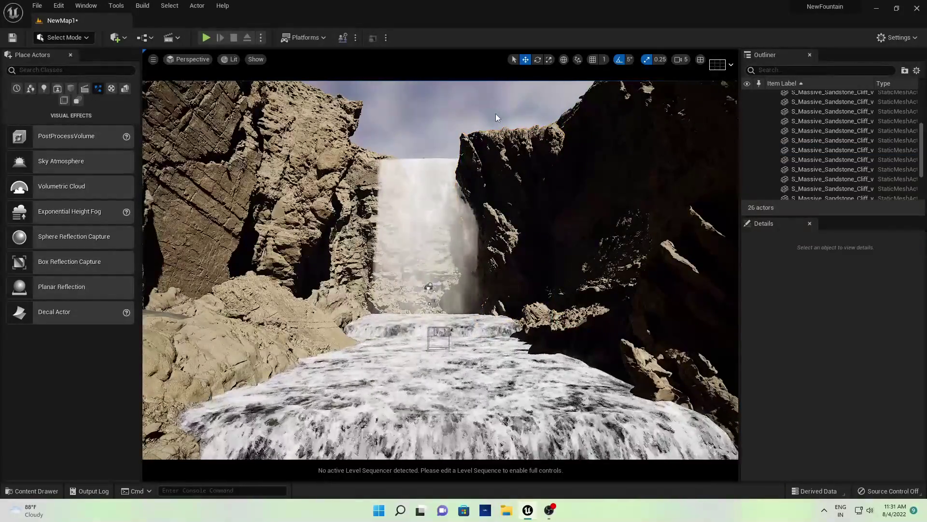
Open the BlackAlder asset folder without the Static Mesh filter and go to Geometry/PivotPainter.
key("ctrl+space")
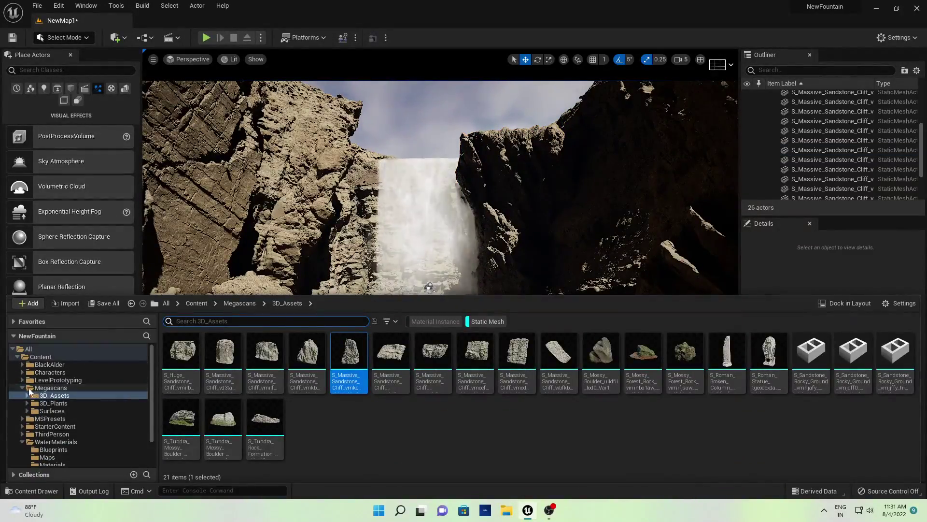
double_click(28, 387)
left_click(56, 364)
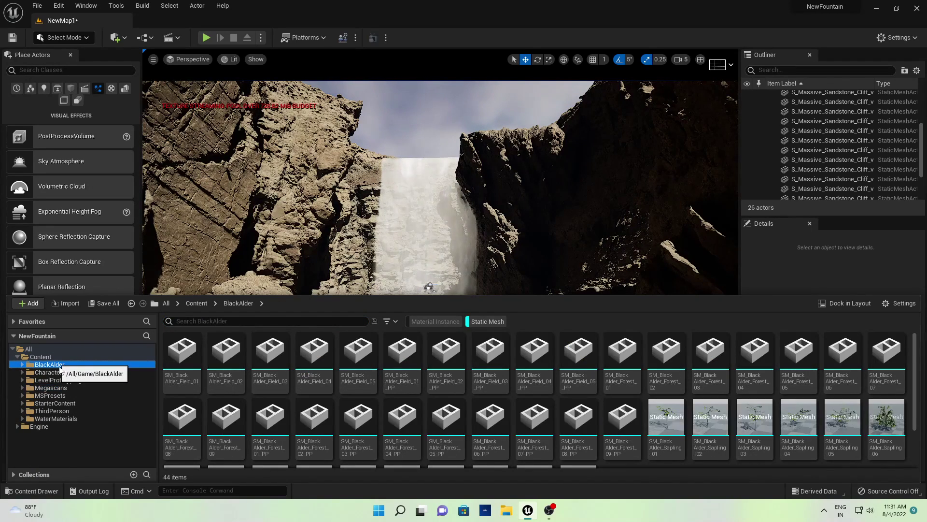
left_click(494, 322)
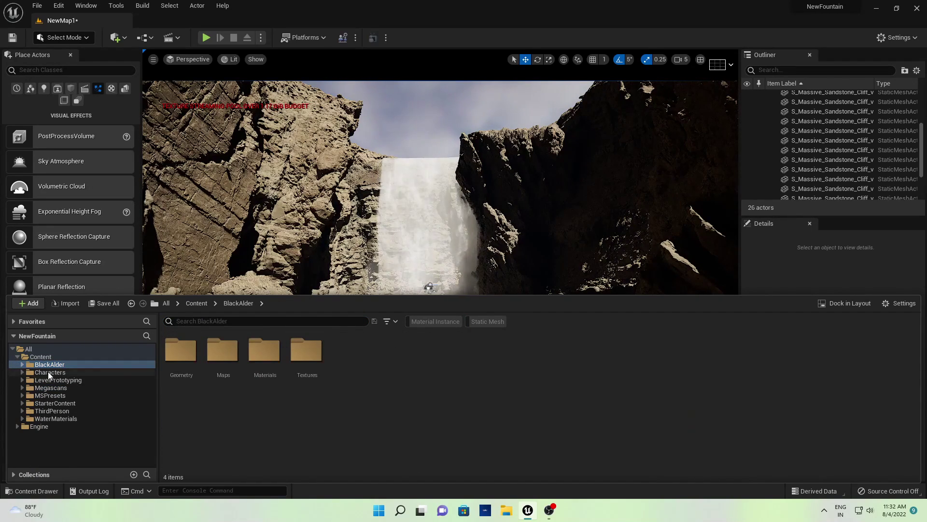
double_click(185, 361)
double_click(184, 357)
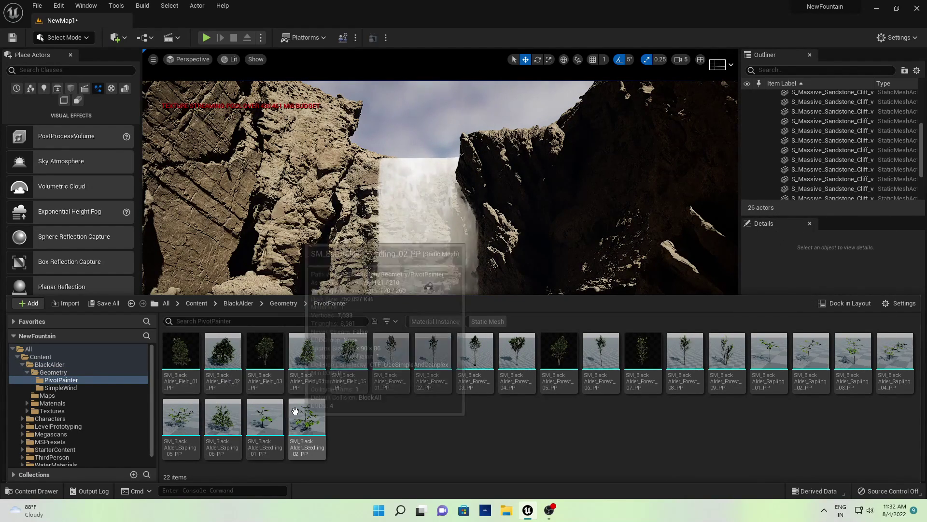
Place SM_BlackAlder_Field_03_PP on the clifftop right of the waterfall and SM_BlackAlder_Forest_01_PP on the clifftop to its left.
left_click(265, 354)
left_click_drag(265, 355, 478, 145)
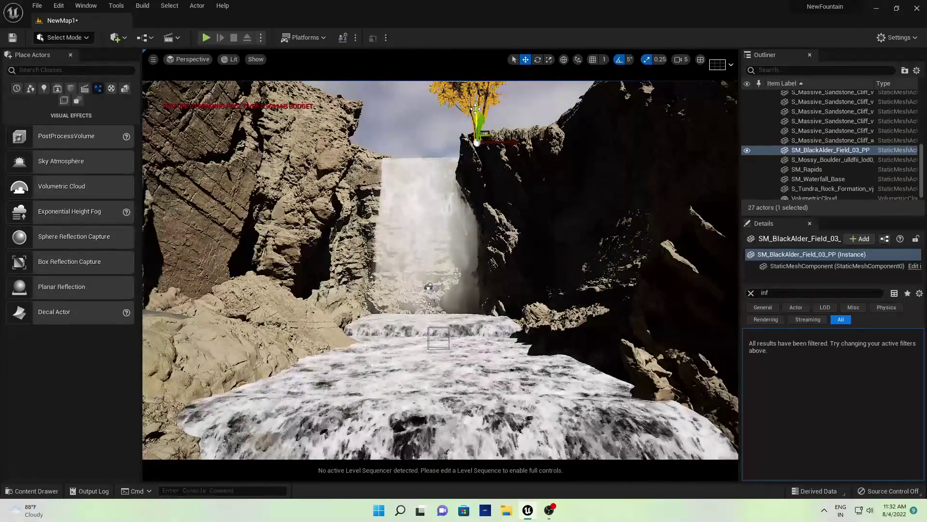
key("Escape")
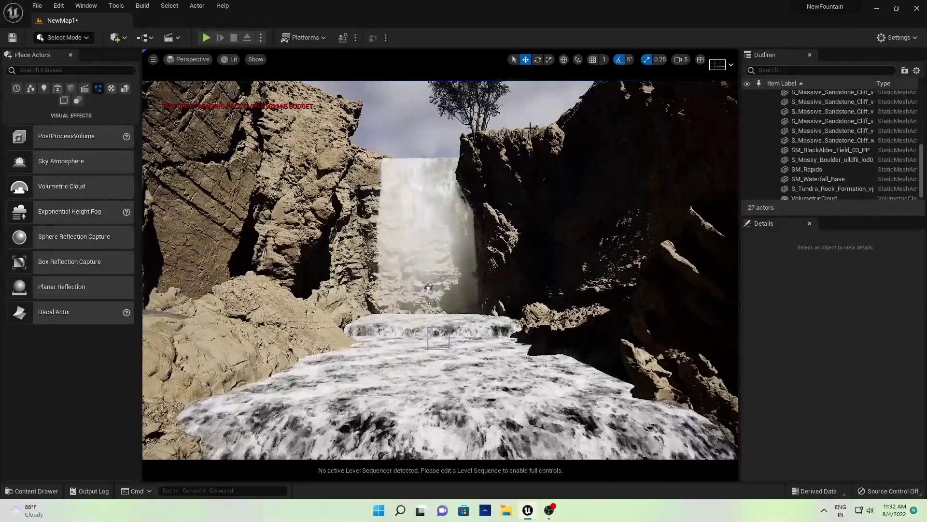
key("ctrl+space")
left_click_drag(404, 353, 366, 154)
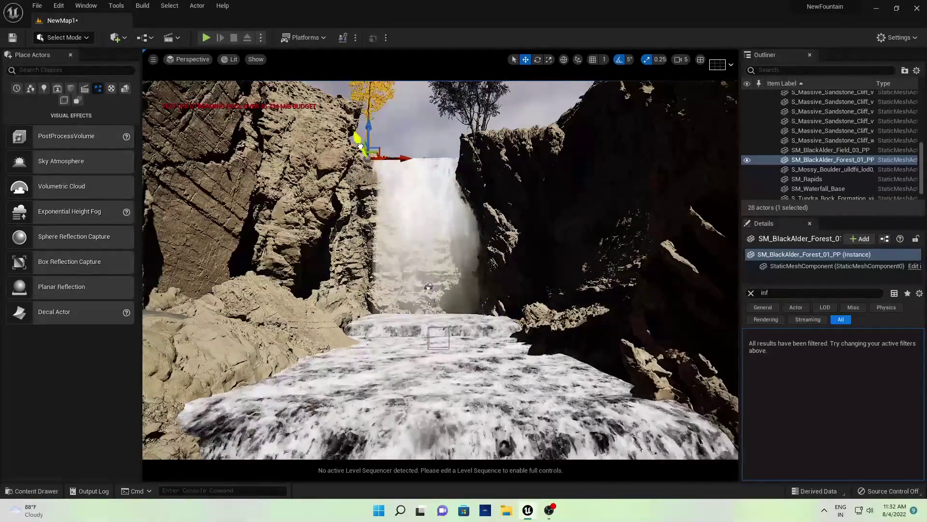
key("Escape")
Place SM_BlackAlder_Forest_04_PP next to the tree on the clifftop left of the waterfall.
right_click_drag(441, 139, 392, 88)
key("ctrl+space")
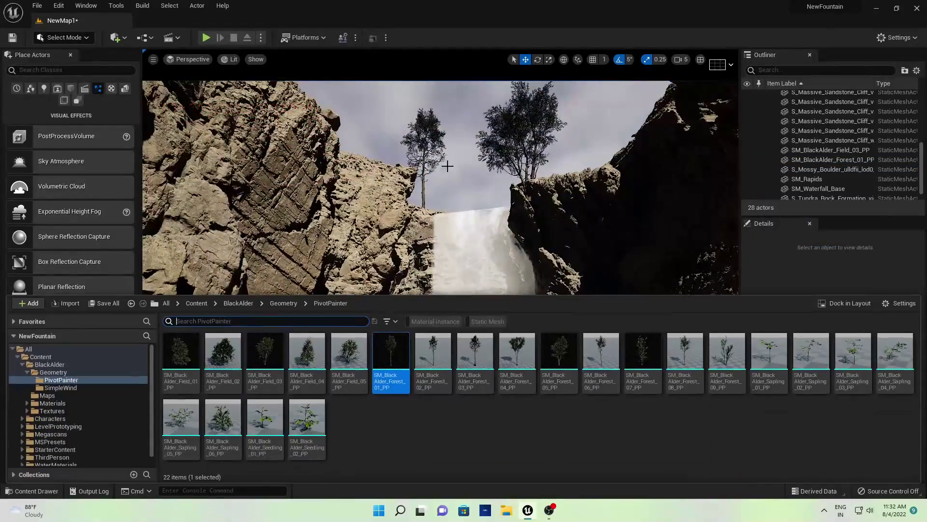
left_click_drag(521, 363, 452, 175)
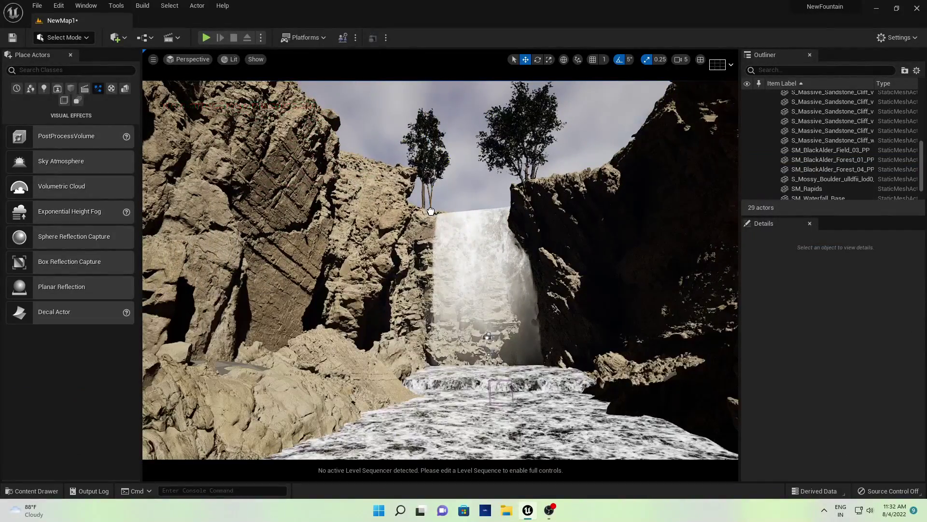
left_click_drag(431, 211, 450, 198)
key("ctrl+z")
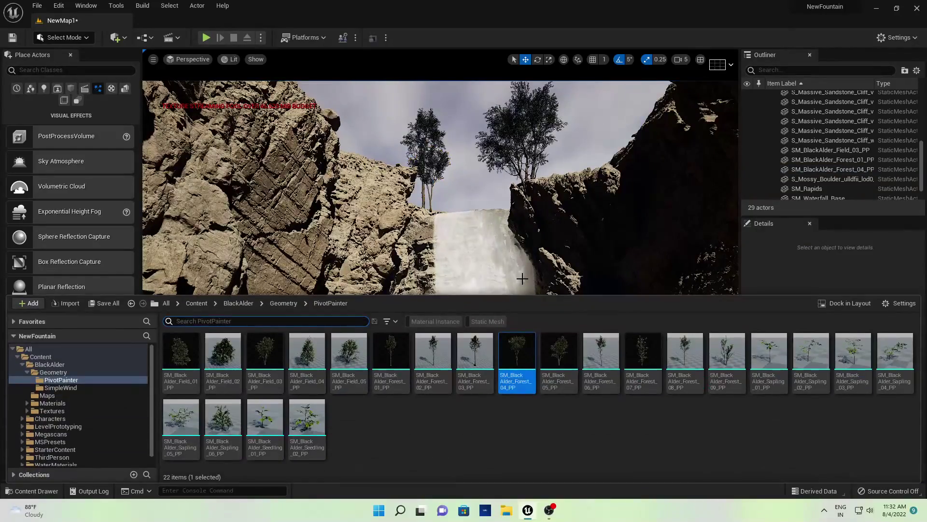
Add SM_BlackAlder_Forest_07_PP and SM_BlackAlder_Field_04_PP along the clifftop right of the waterfall.
left_click_drag(630, 356, 539, 181)
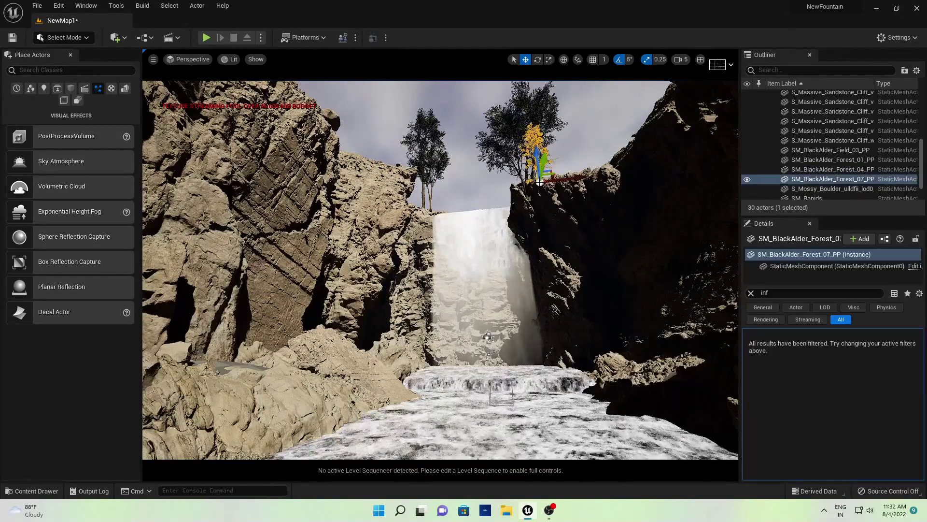
key("ctrl+space")
left_click_drag(302, 352, 617, 156)
left_click(573, 155)
Place a second SM_BlackAlder_Field_03_PP tree on the nearer cliff left of the waterfall.
right_click_drag(573, 155, 626, 156)
mouse_move(541, 169)
middle_mouse_down()
mouse_move(515, 177)
mouse_move(555, 176)
middle_mouse_up()
key("ctrl+space")
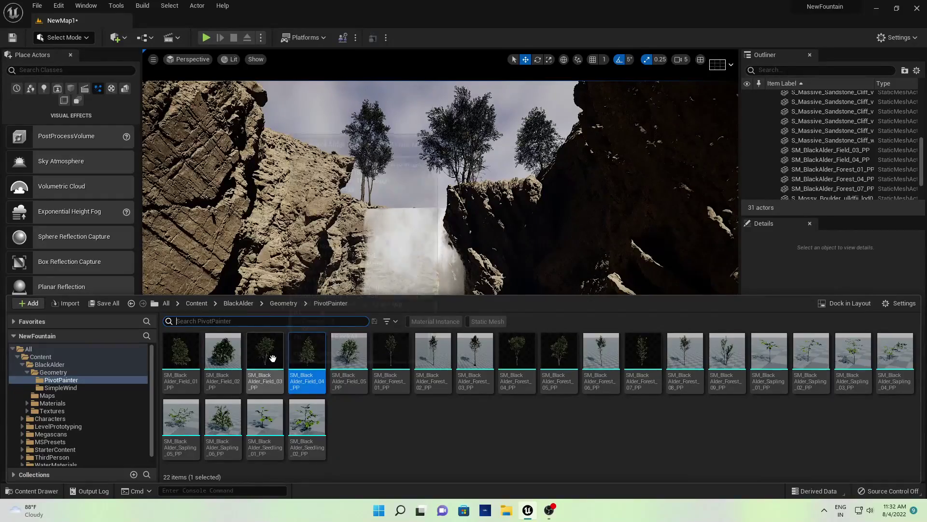
left_click_drag(304, 369, 305, 148)
mouse_move(304, 147)
right_mouse_down()
mouse_move(282, 148)
mouse_move(321, 148)
right_mouse_up()
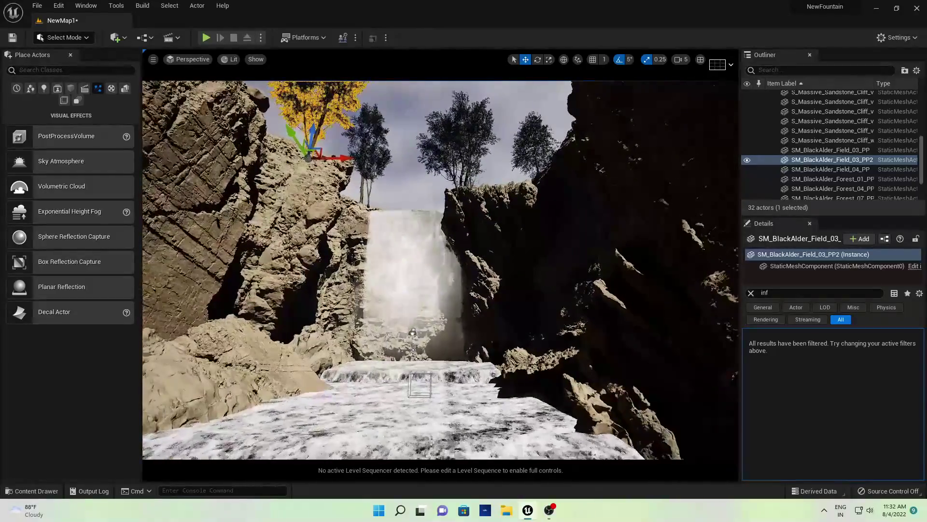
Clear the tree selection and browse to the Megascans 3D_Assets folder in the project content.
key("Escape")
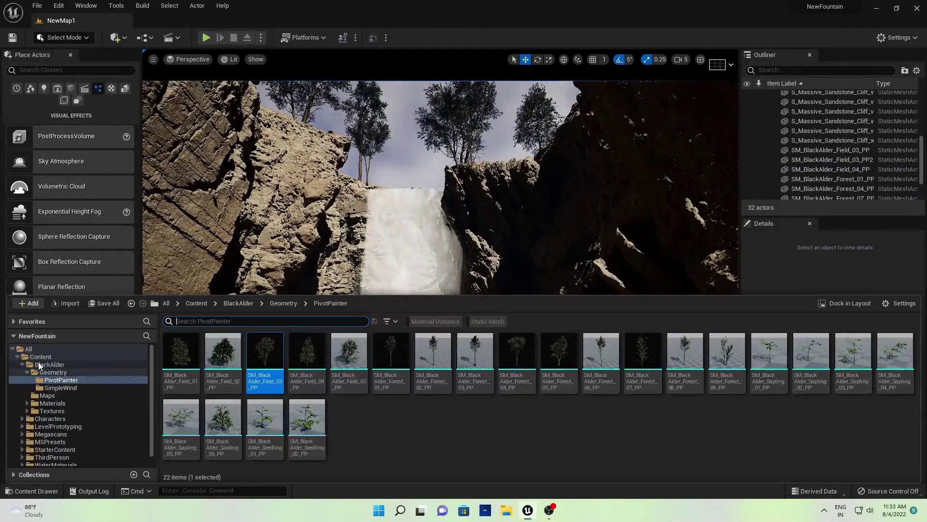
left_click(34, 357)
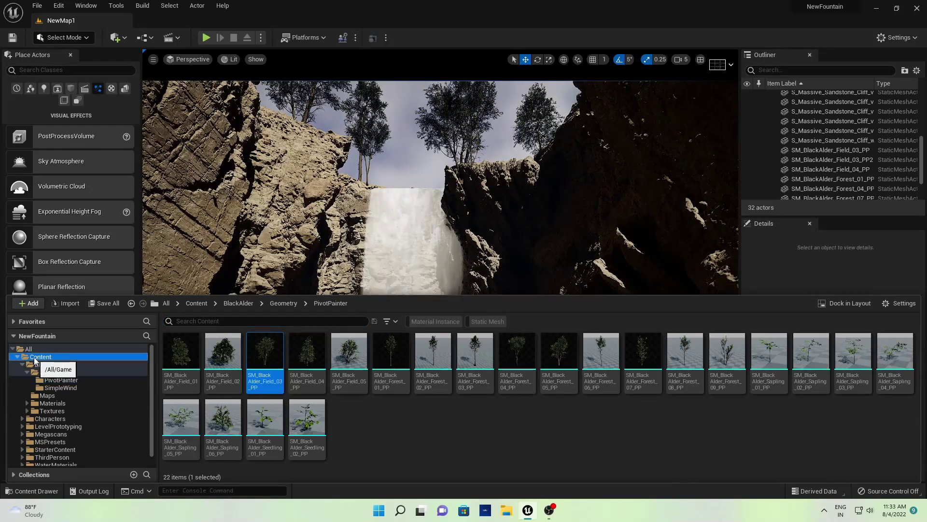
left_click(22, 364)
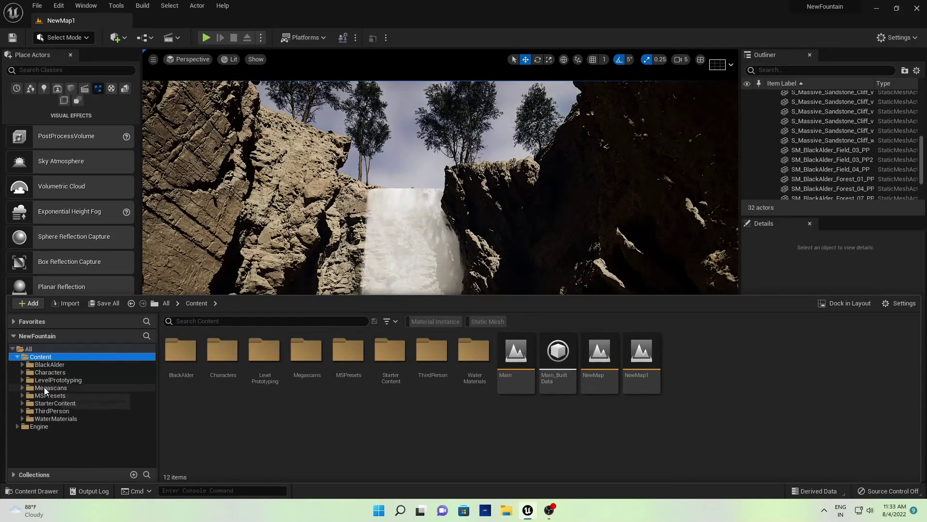
left_click(44, 387)
left_click(52, 396)
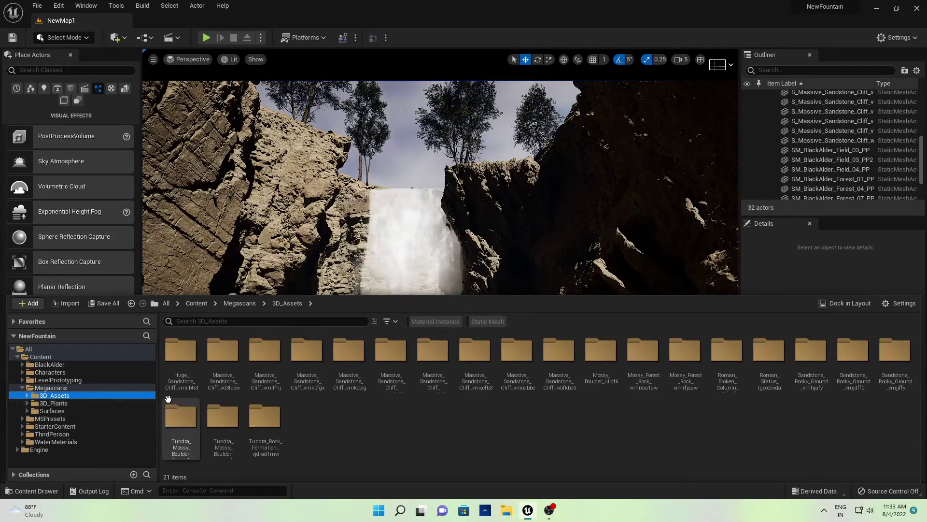
Open Quixel Bridge and browse the 3D Assets through Historical and Roman Empire to the Statue category.
left_click(120, 39)
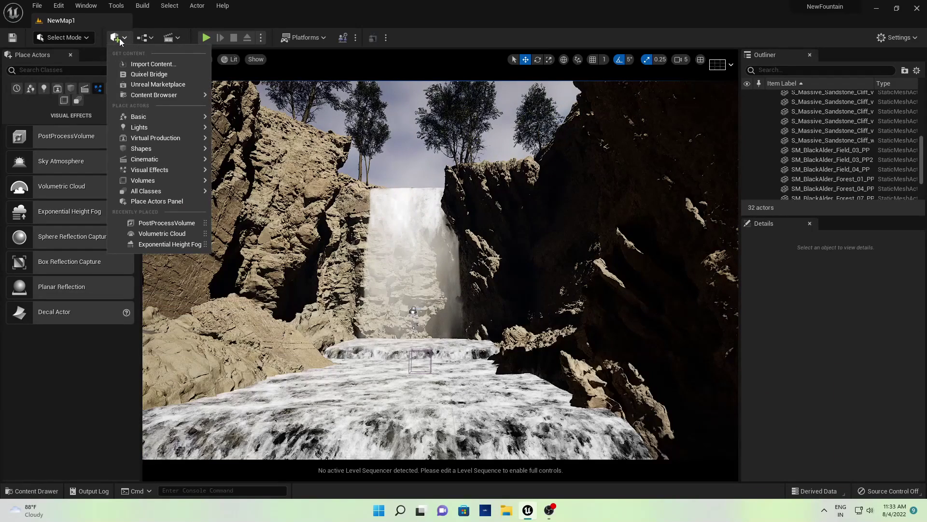
left_click(136, 74)
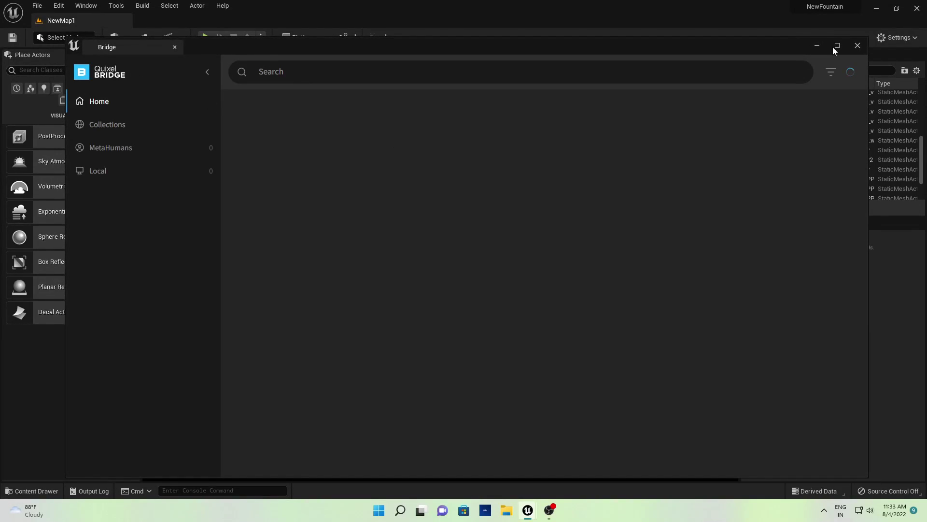
left_click(838, 46)
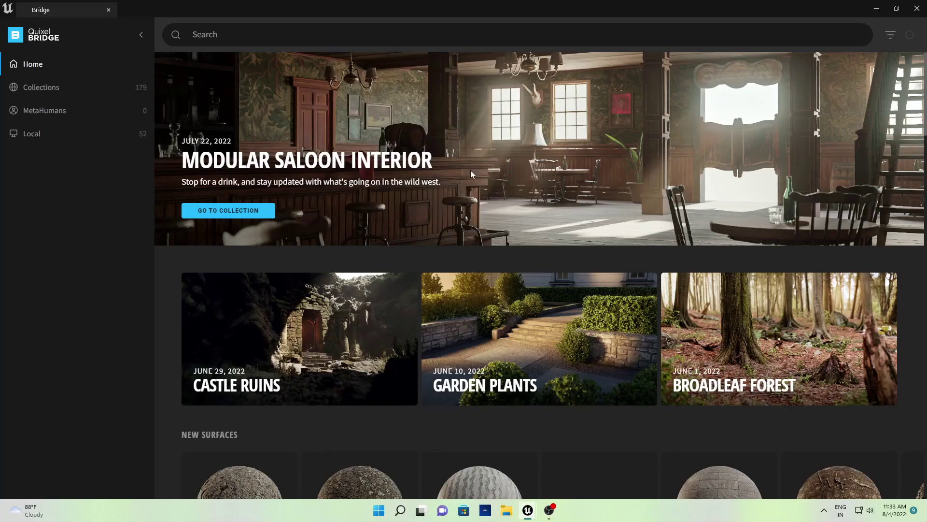
left_click(41, 68)
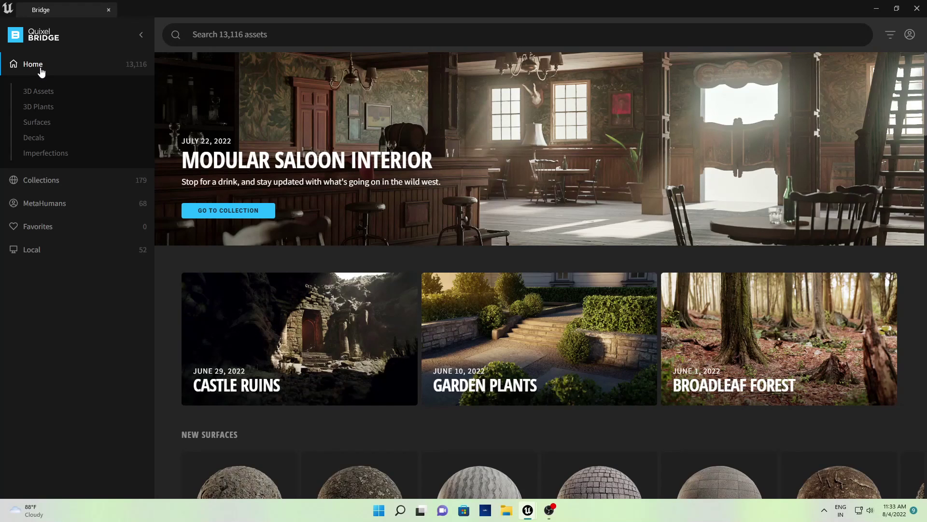
left_click(39, 92)
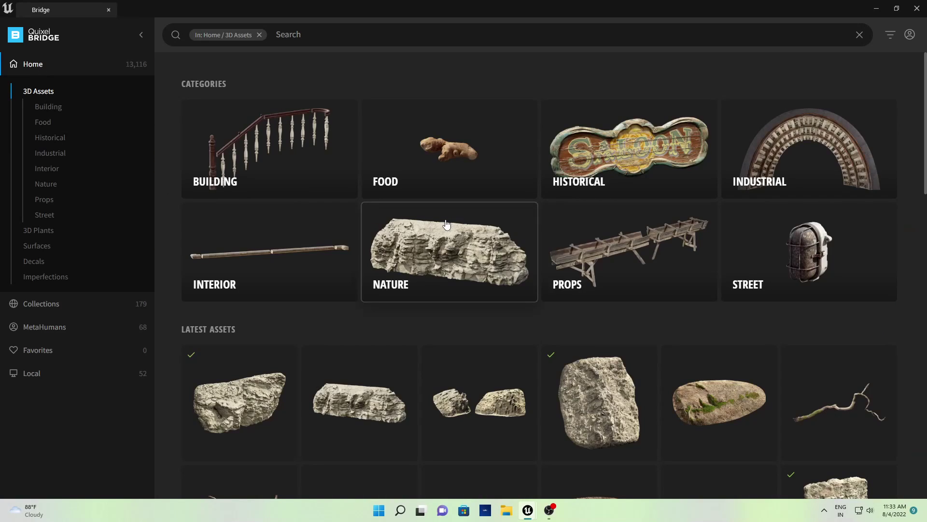
left_click(638, 189)
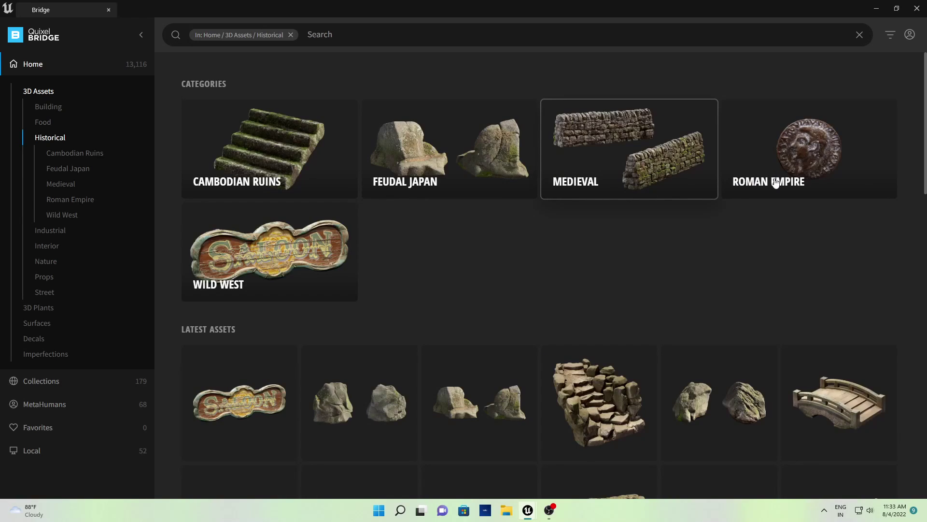
left_click(772, 180)
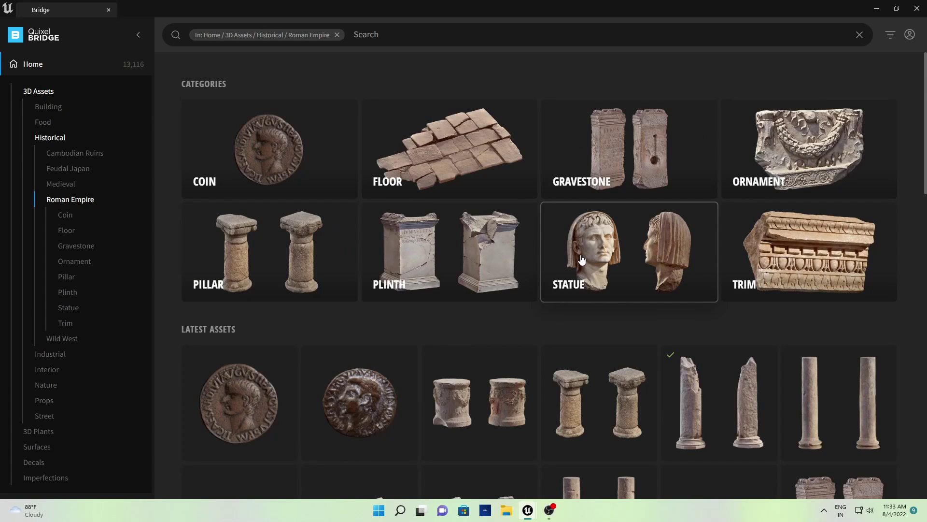
left_click(607, 269)
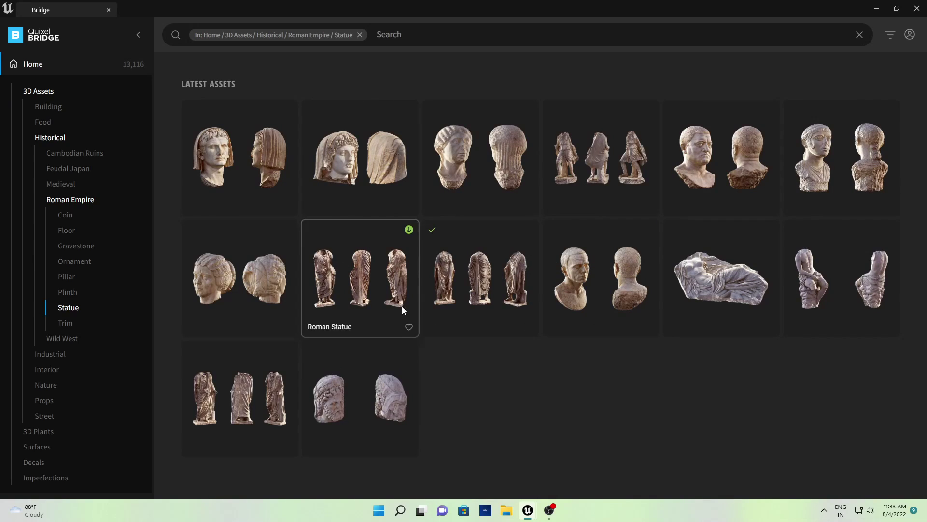
Review the locally downloaded Megascans assets in Quixel Bridge, and close it to return to the level.
left_click(31, 62)
left_click(32, 251)
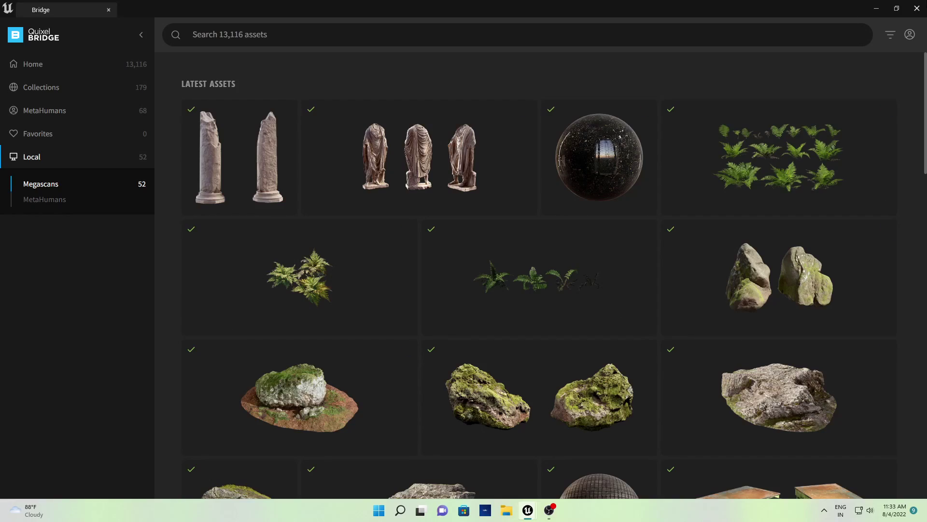
left_click(916, 9)
Place the Roman statue at the rocks right of the waterfall's base and set its mobility to Movable.
key("ctrl+space")
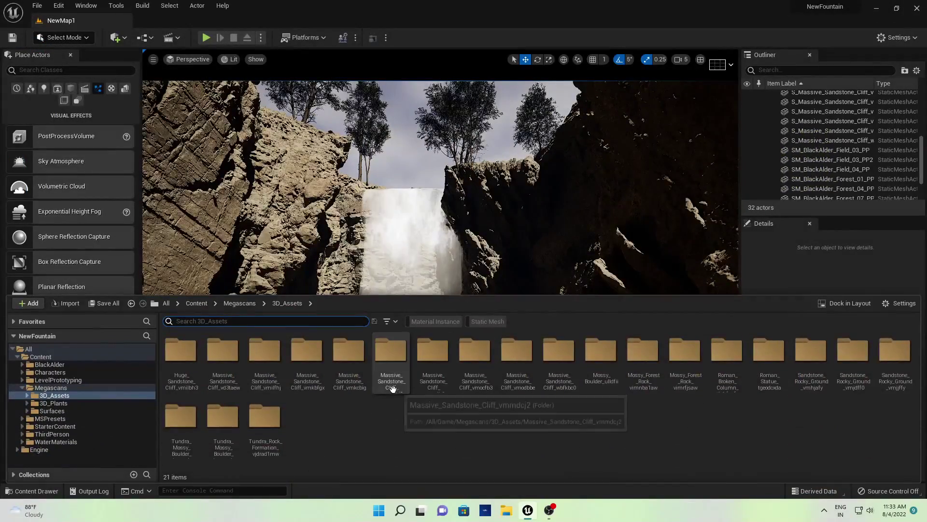
left_click(485, 321)
left_click_drag(768, 351, 534, 294)
left_click_drag(506, 328, 506, 328)
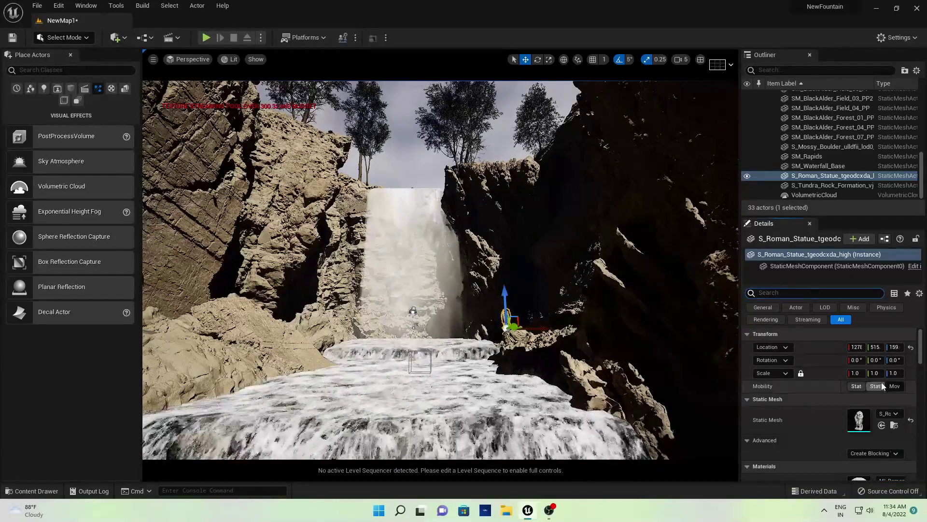
left_click(895, 385)
Try a uniform scale of 20 on the Roman statue and settle on 10.
left_click(894, 372)
type("20")
key("Return")
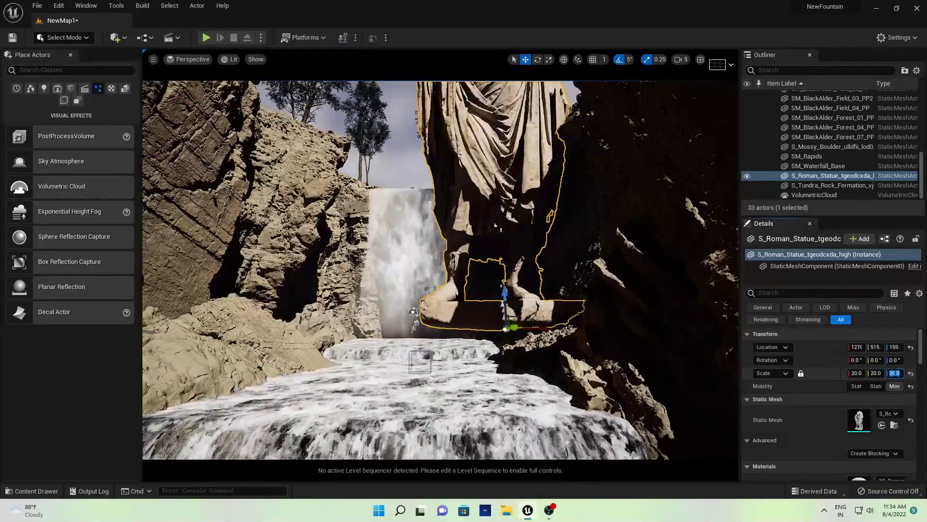
left_click(893, 373)
type("10")
key("Return")
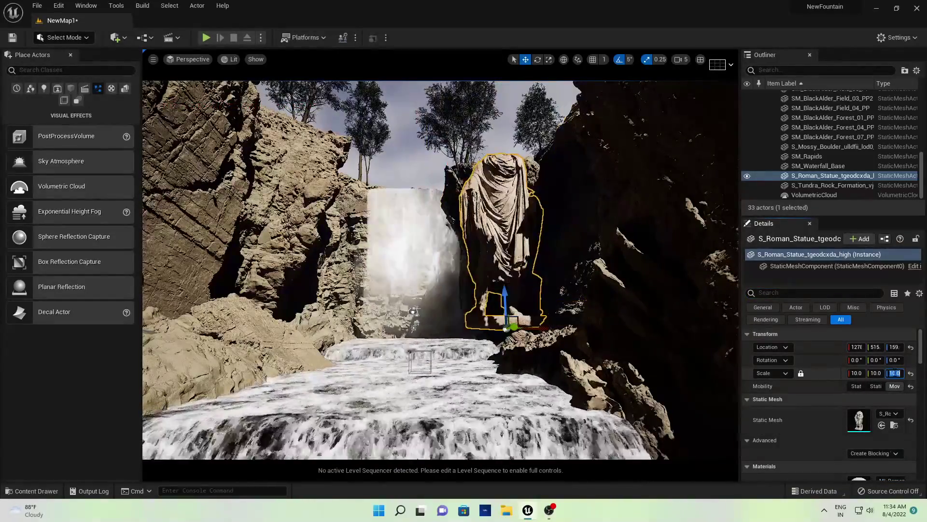
Rotate the Roman statue 40 degrees about its vertical axis and lower its base toward the water.
left_click(537, 58)
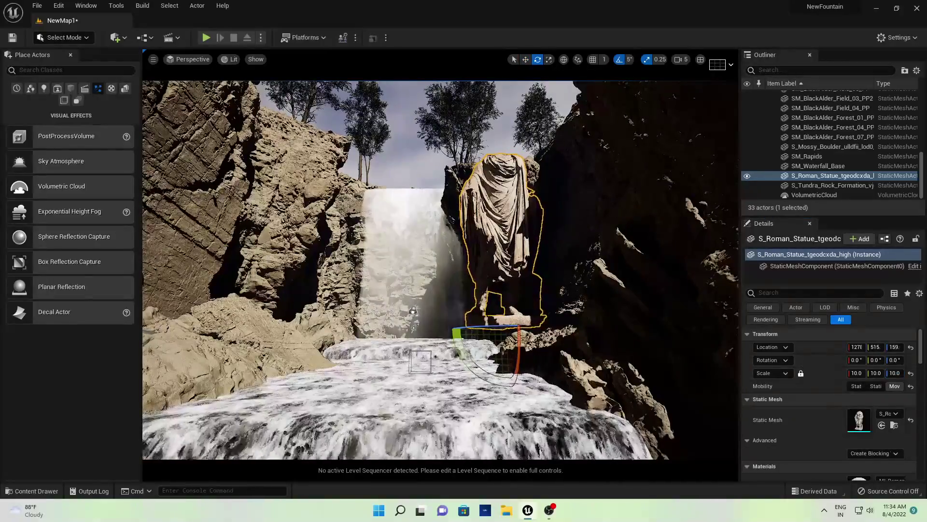
left_click_drag(488, 333, 550, 329)
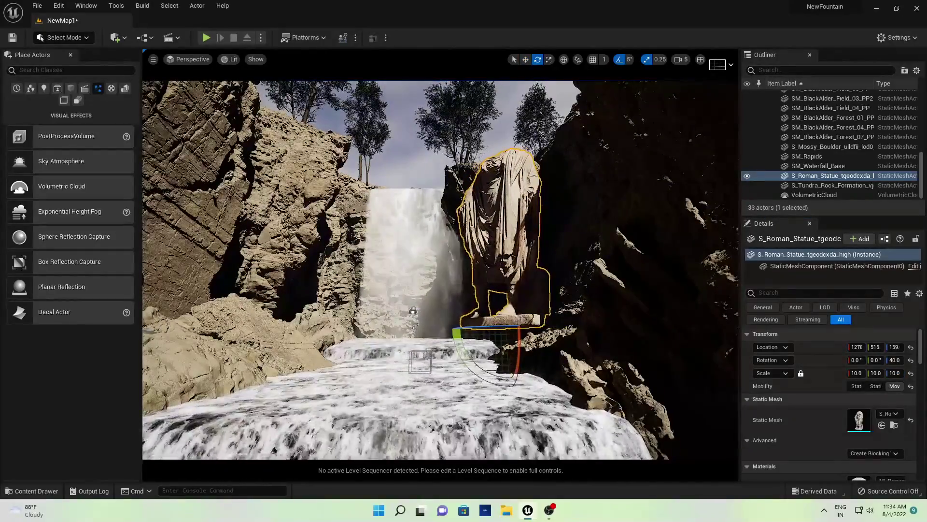
left_click(525, 59)
left_click_drag(502, 294, 502, 314)
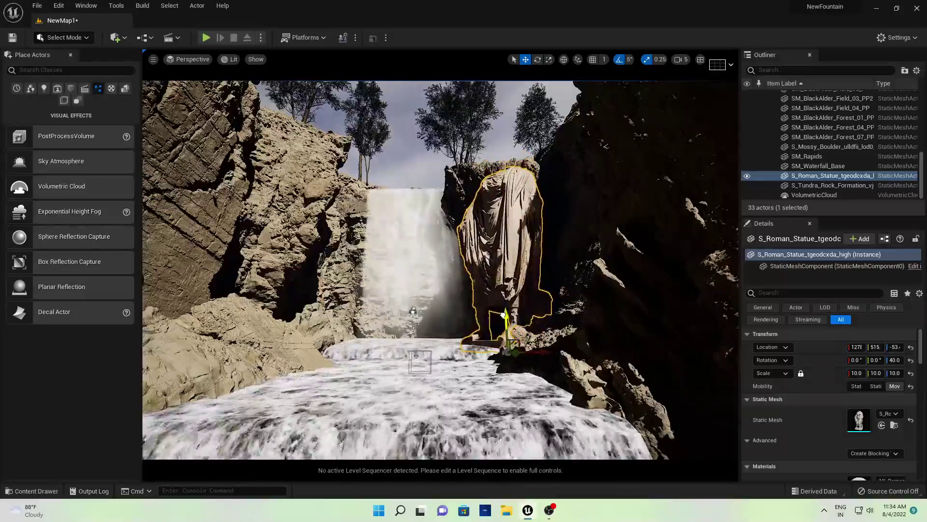
Shift the Roman statue further onto the rocks right of the waterfall and enlarge it to nearly clifftop height.
key("w")
right_click_drag(503, 314, 498, 362)
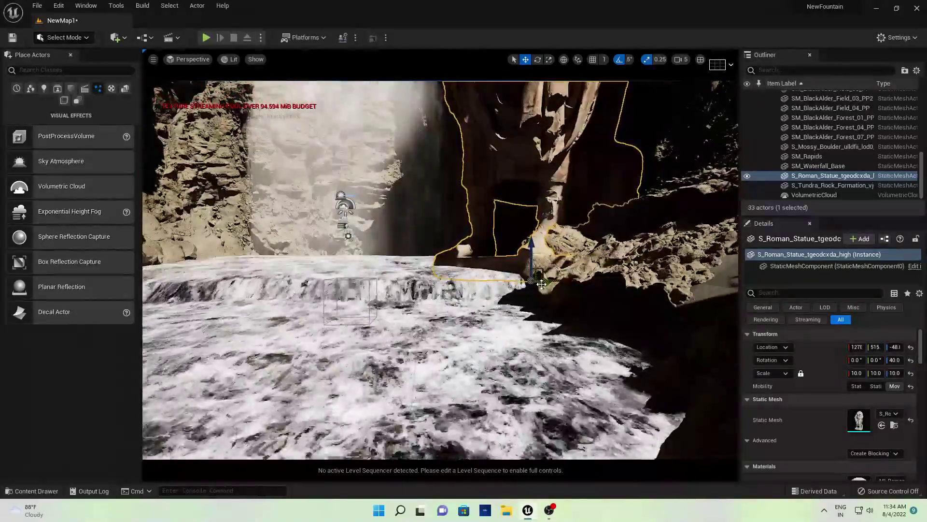
left_click_drag(533, 277, 564, 281)
key("s")
right_click_drag(565, 280, 546, 227)
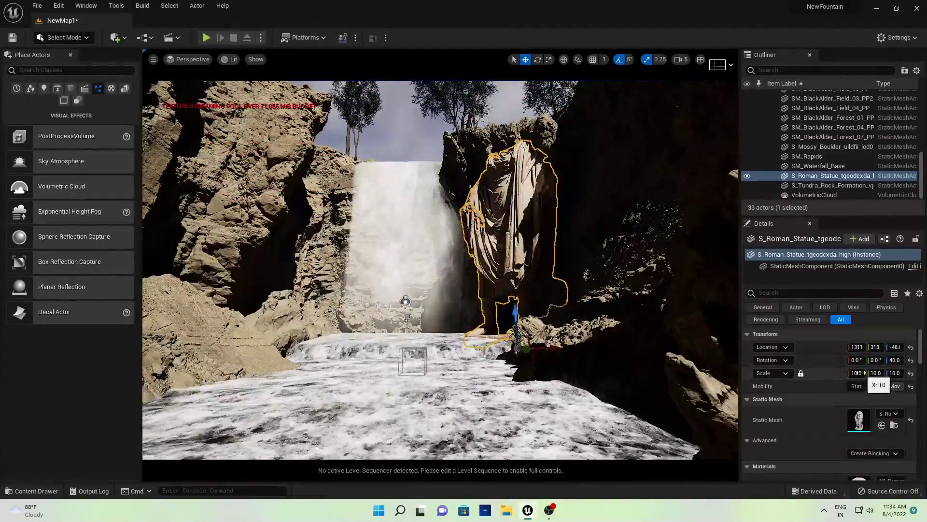
left_click(385, 158)
Raise the DirectionalLight's Indirect Lighting Intensity to brighten the shadowed cliffs.
scroll(841, 152, "up", 8)
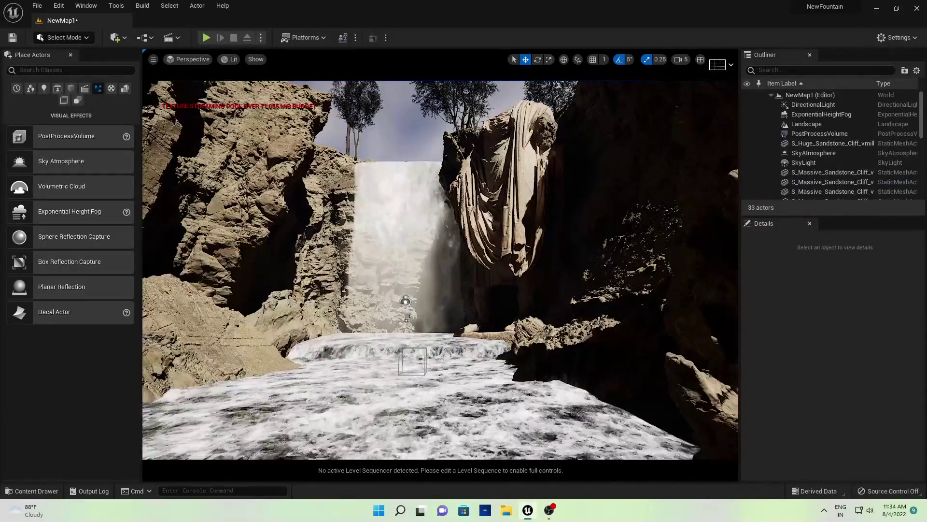
left_click(812, 106)
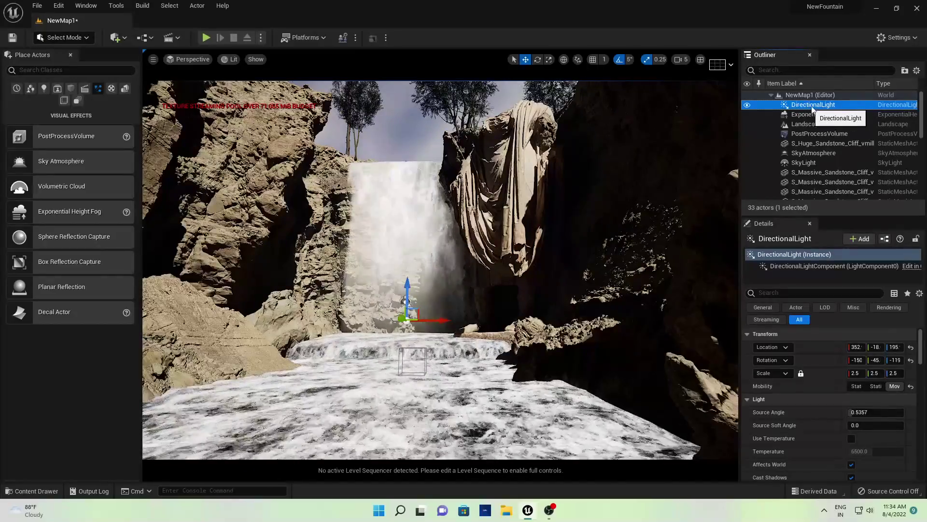
scroll(868, 416, "down", 4)
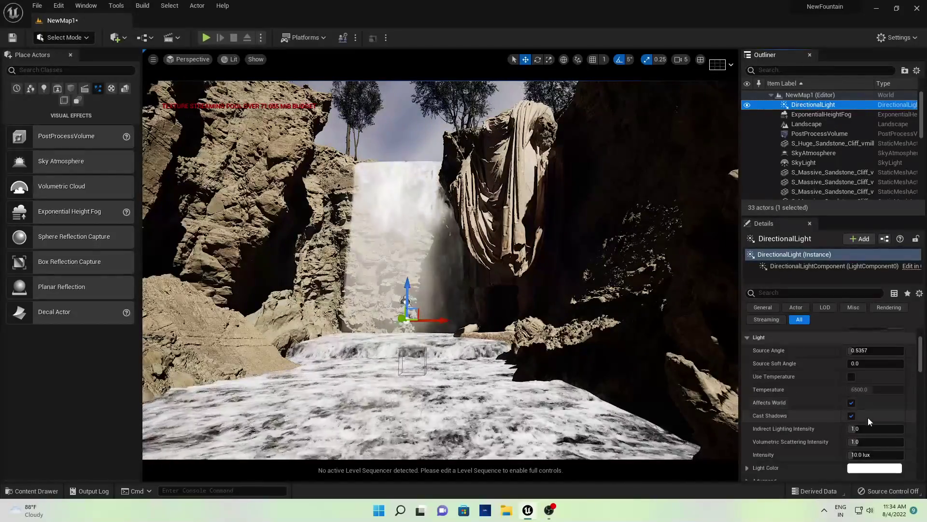
left_click_drag(855, 383, 888, 382)
left_click(414, 137)
Place the Roman broken column left of the waterfall's base, make it Movable and scale it uniformly to about 6.62.
right_click_drag(514, 210, 502, 204)
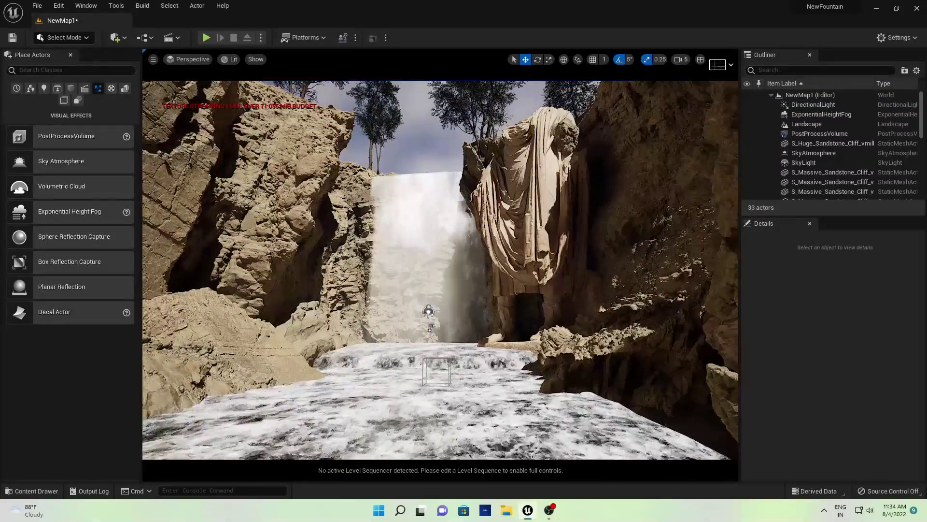
key("ctrl+space")
left_click_drag(721, 357, 507, 344)
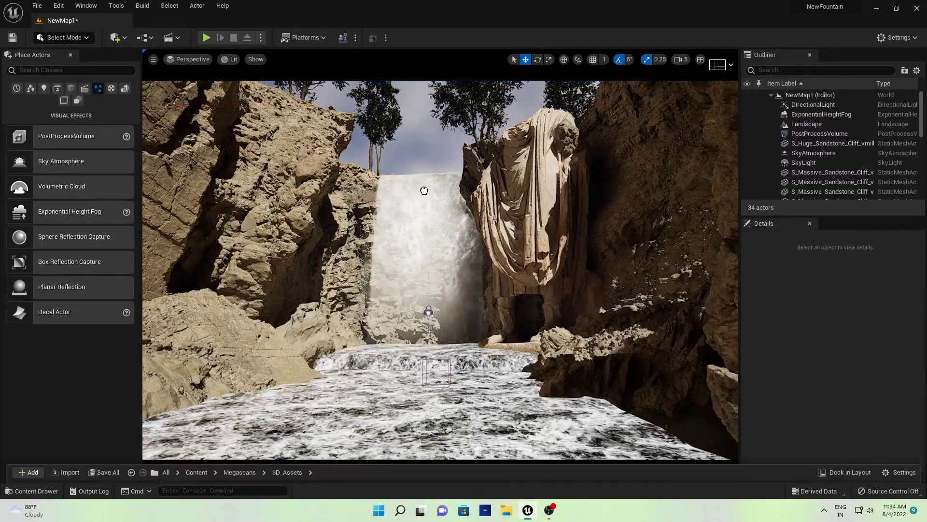
left_click_drag(341, 334, 341, 334)
scroll(893, 360, "up", 2)
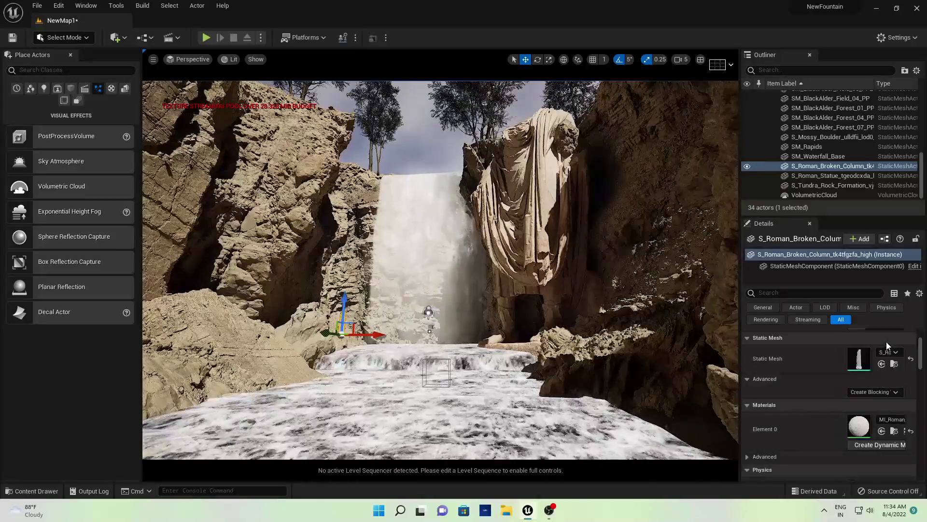
left_click(895, 386)
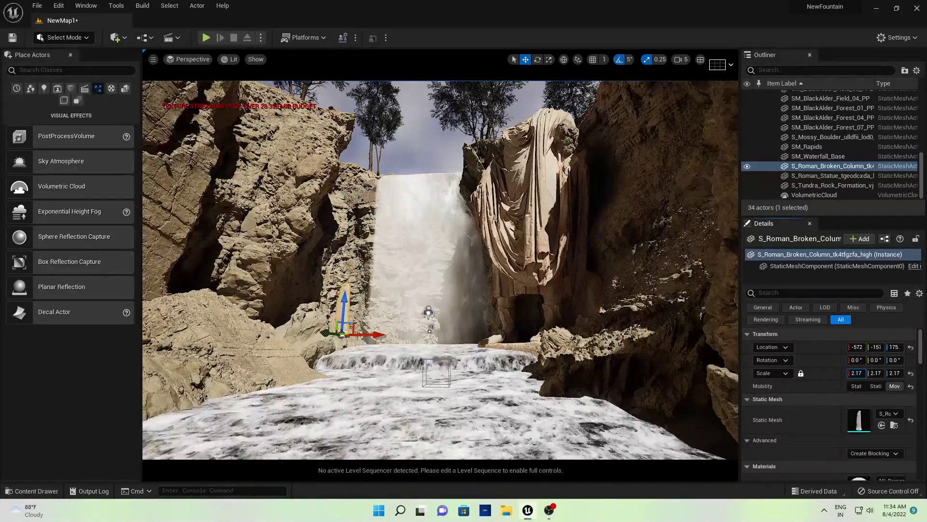
left_click_drag(856, 373, 786, 355)
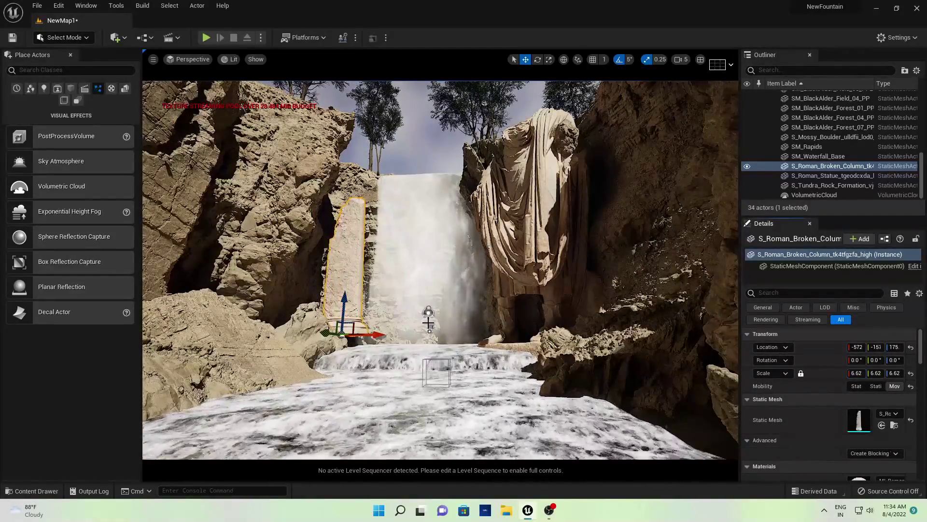
Move the broken column against the cliff left of the waterfall and tilt it about 10 degrees toward the falls.
left_click_drag(353, 334, 379, 345)
left_click(537, 59)
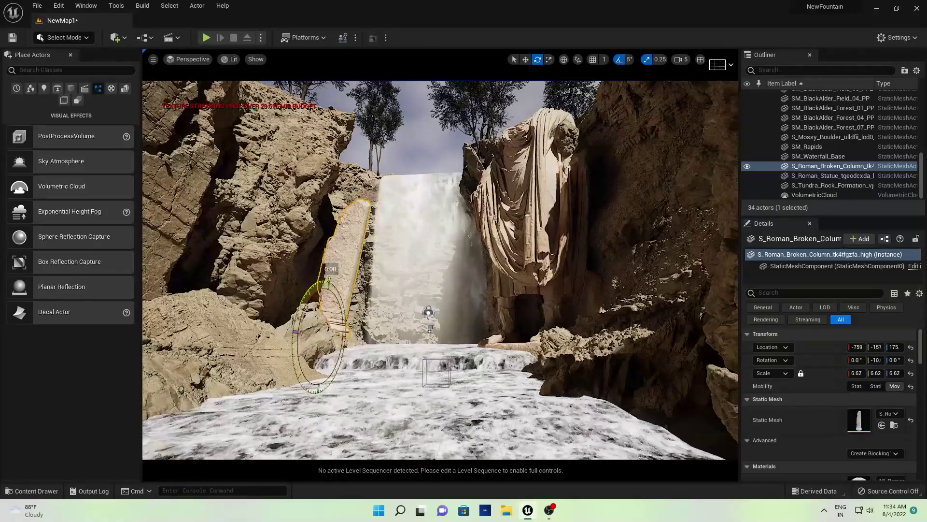
left_click_drag(380, 344, 376, 341)
left_click(416, 157)
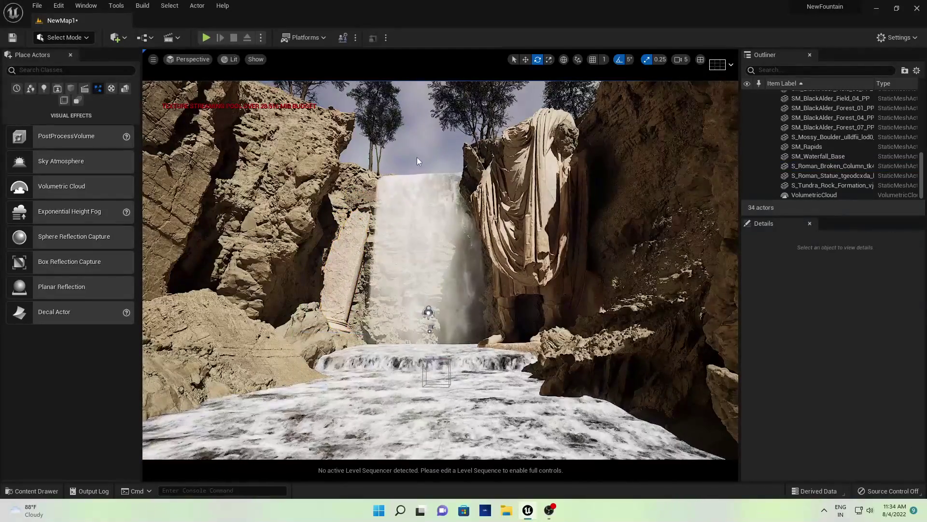
Add a second, Movable Roman broken column left of the first, scale it to about 3.80, turn it and sink its base.
key("ctrl+space")
left_click_drag(741, 367, 296, 345)
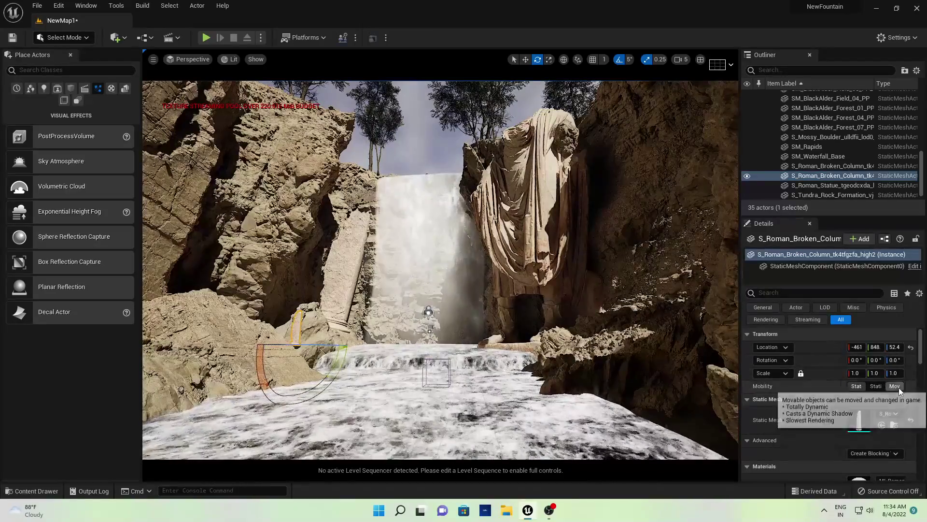
left_click(896, 387)
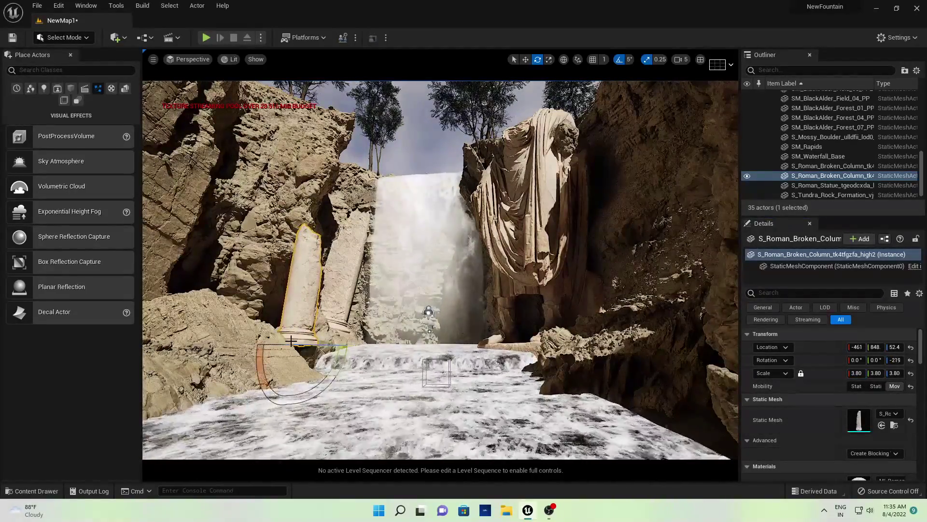
left_click(525, 59)
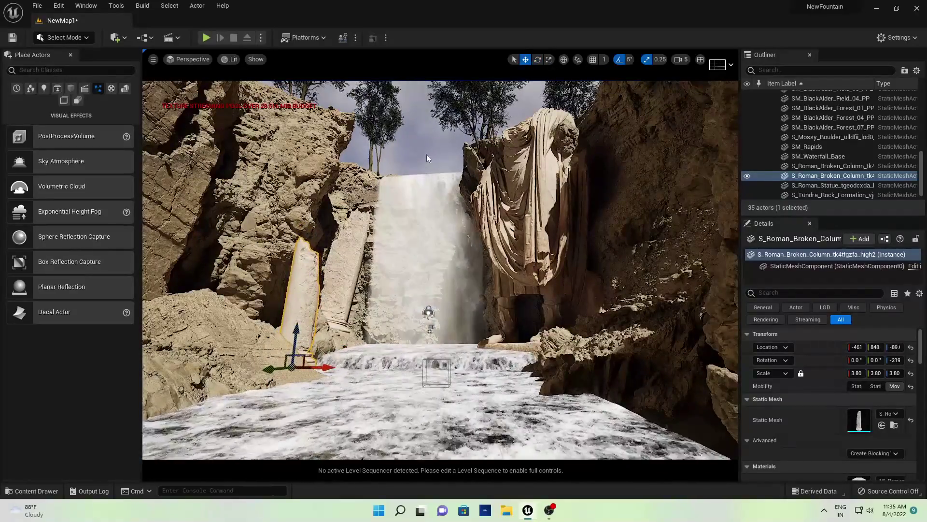
Deselect the broken column and save the level.
left_click(430, 152)
middle_click_drag(410, 183, 428, 172)
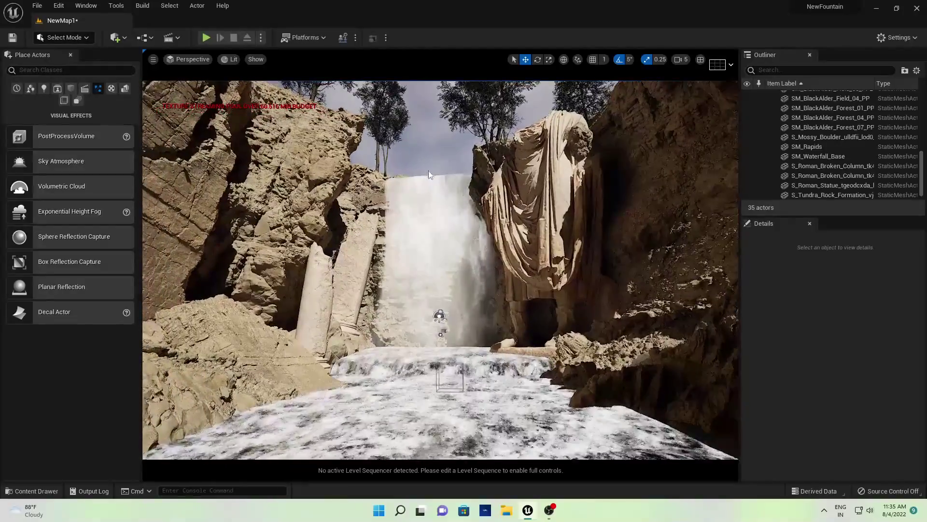
key("ctrl+s")
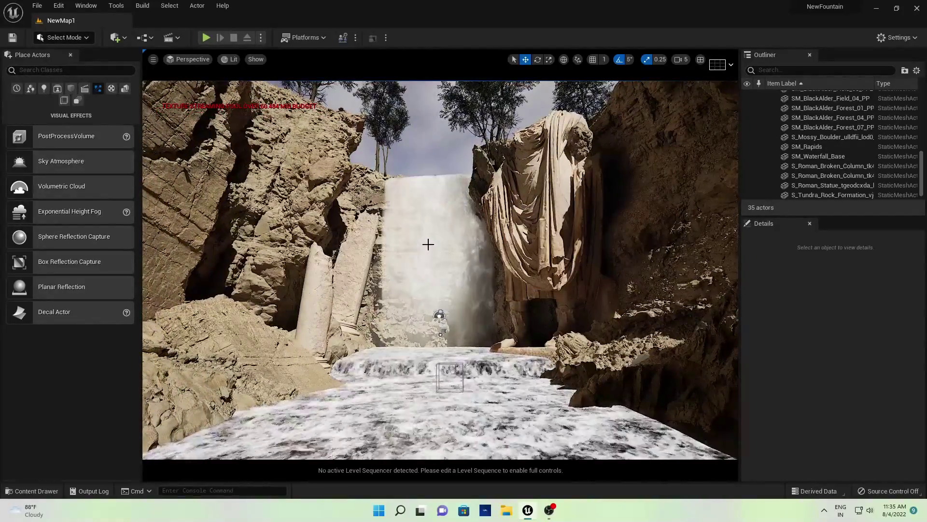
Add a third Movable Roman broken column at the waterfall's foot, scale it to about 4.12 and tip it over across the falls.
scroll(428, 244, "down", 1)
mouse_move(428, 244)
right_mouse_down()
mouse_move(430, 299)
mouse_move(430, 254)
mouse_move(454, 314)
mouse_move(428, 250)
right_mouse_up()
key("ctrl+space")
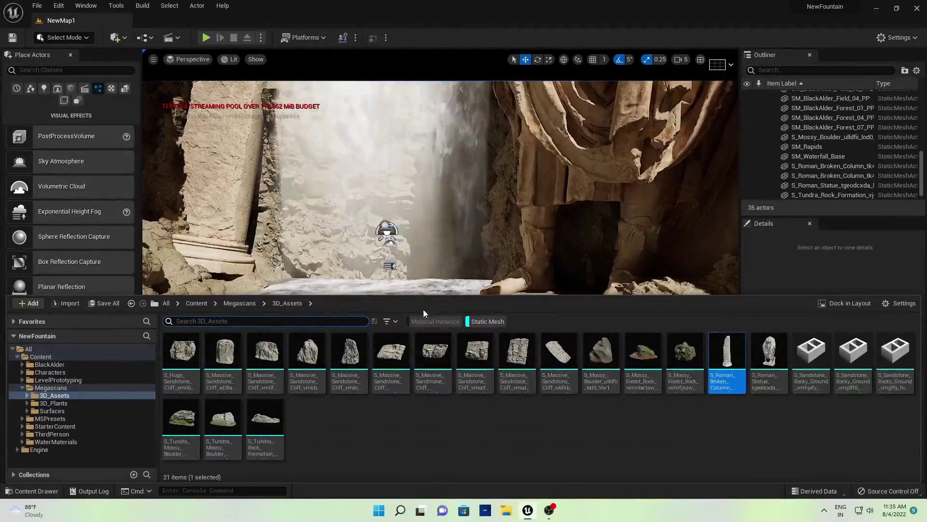
left_click_drag(716, 356, 319, 283)
left_click_drag(856, 373, 889, 373)
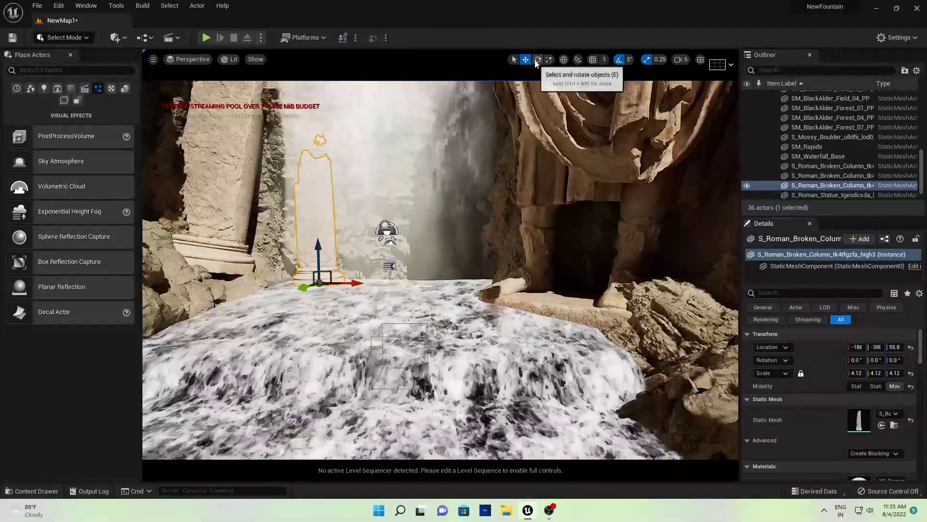
left_click(537, 59)
left_click_drag(338, 220, 381, 285)
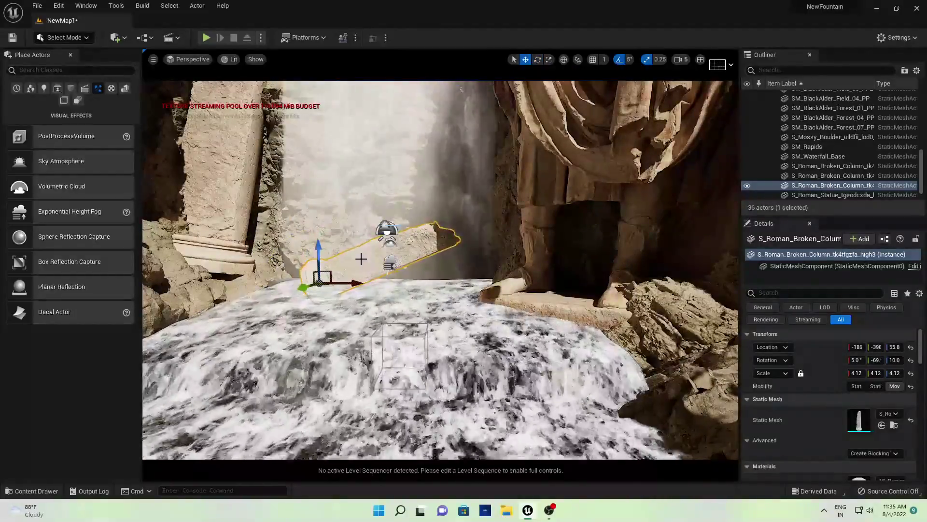
left_click(415, 285)
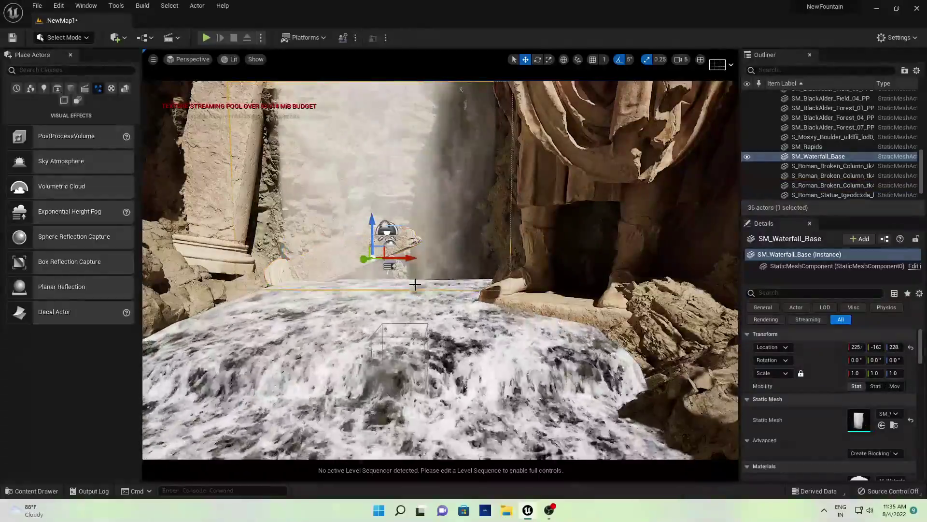
left_click(421, 288)
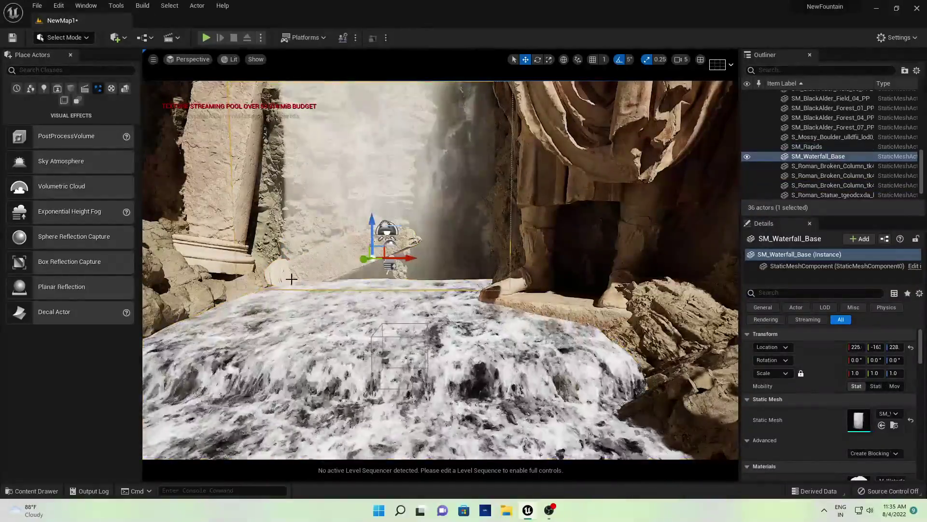
right_click_drag(408, 220, 432, 181)
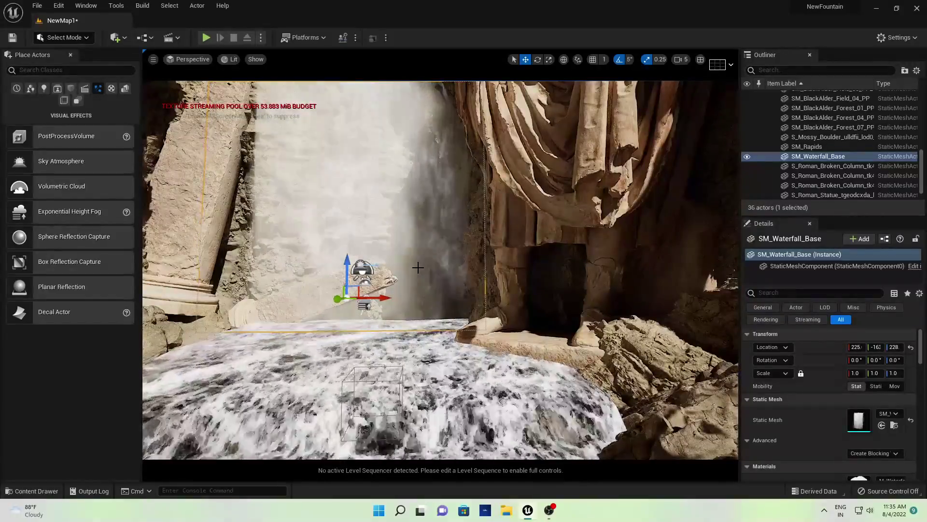
left_click(497, 261)
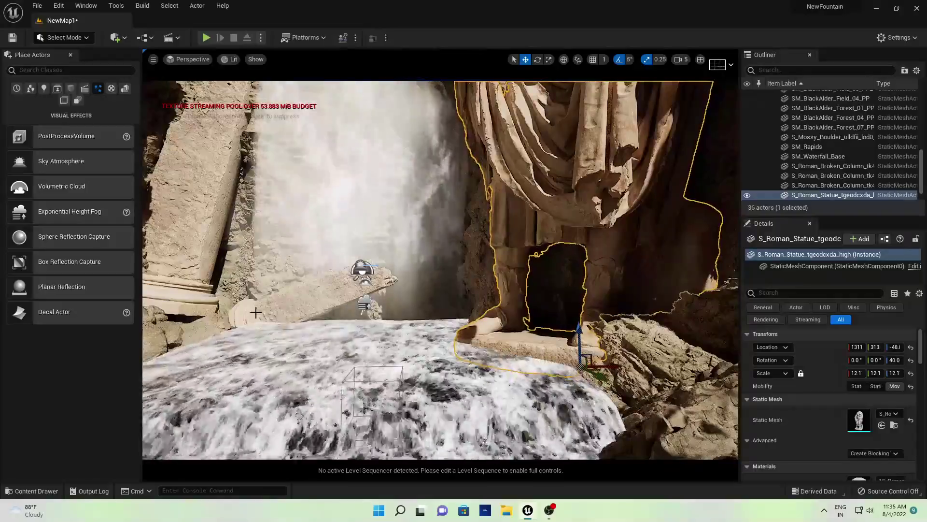
left_click_drag(372, 294, 365, 324)
right_click_drag(372, 294, 372, 329)
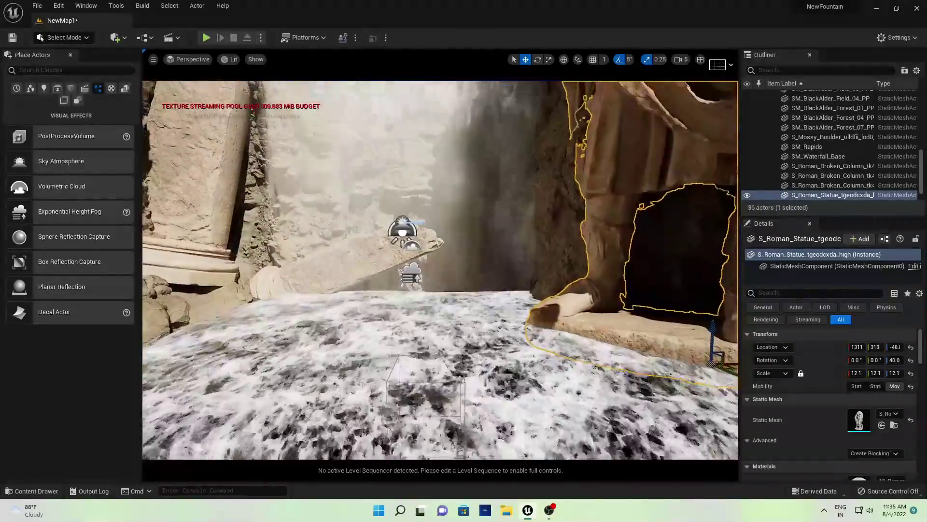
Place all five Myricaria plant variations beside the base of the leaning column and make them Movable.
key("ctrl+space")
left_click(54, 403)
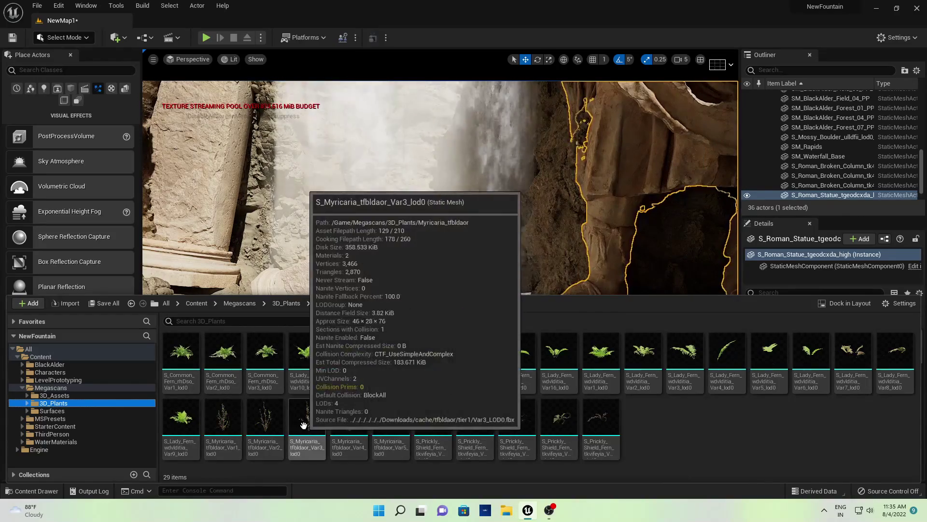
left_click(228, 424)
left_click(382, 427, "shift")
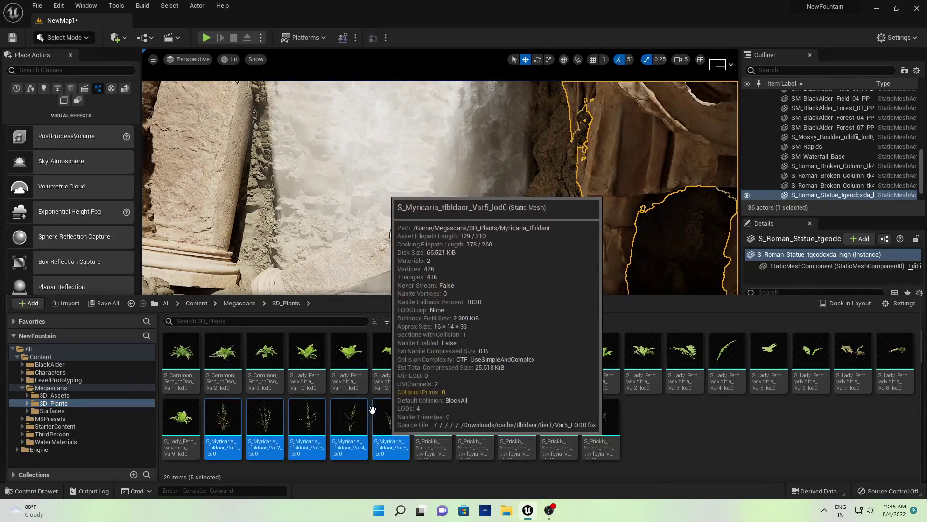
left_click_drag(381, 424, 342, 293)
left_click_drag(259, 301, 260, 301)
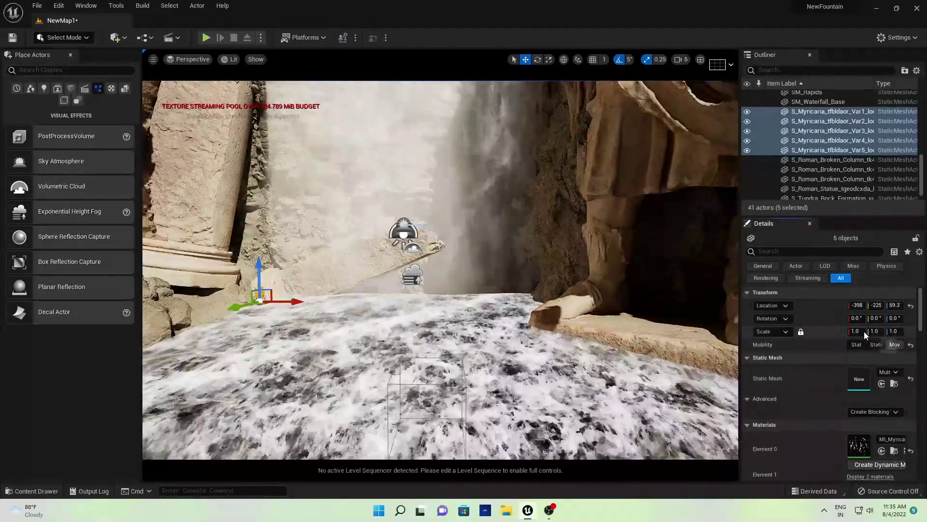
Set the uniform scale of the five Myricaria plants to 5.
left_click(864, 332)
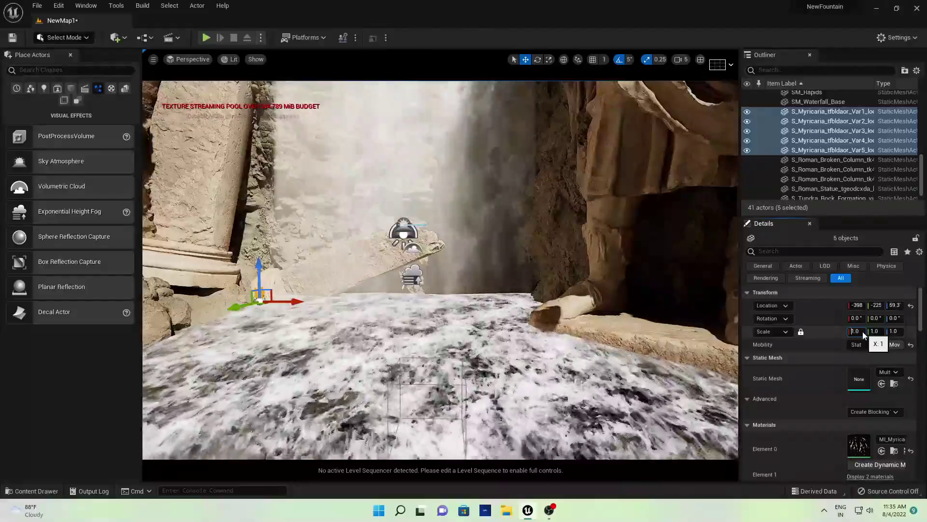
type("5")
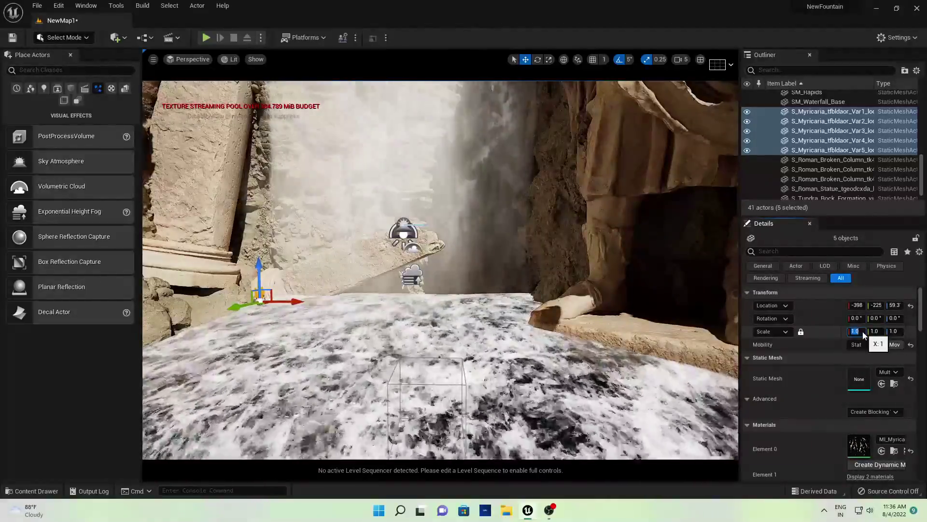
key("Return")
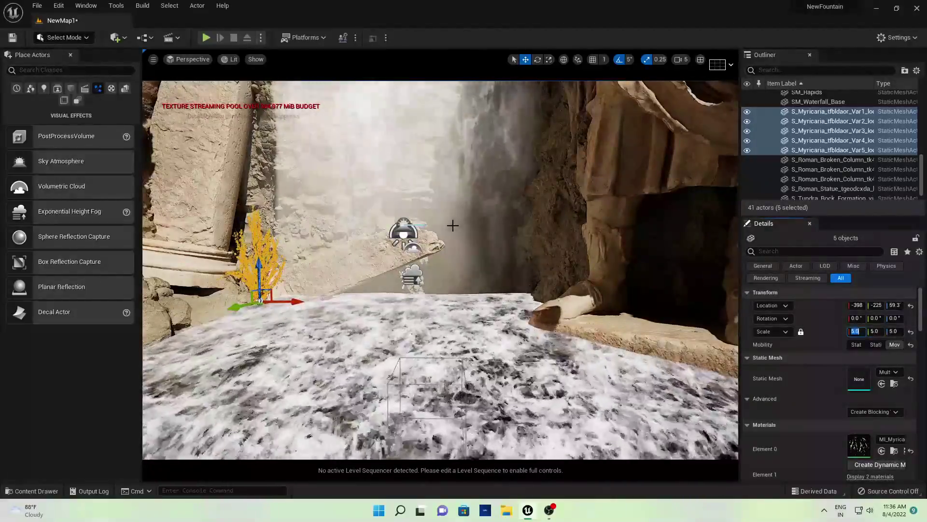
left_click(433, 293)
Place the Mossy Forest Rock vimnba1aw at the waterfall's foot, Movable and scaled to about 4.21, and shift it toward the statue.
mouse_move(433, 293)
right_mouse_down()
mouse_move(403, 275)
mouse_move(424, 289)
right_mouse_up()
key("ctrl+space")
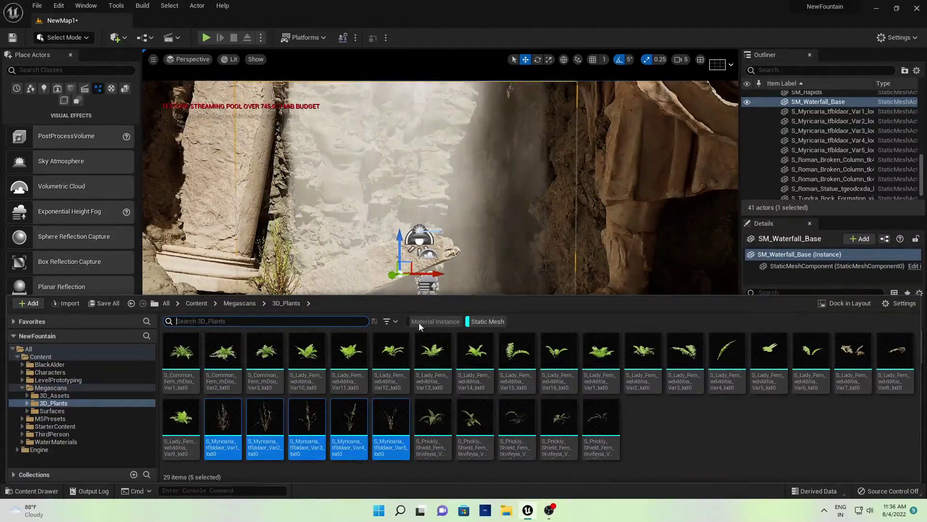
left_click(488, 322)
left_click(54, 396)
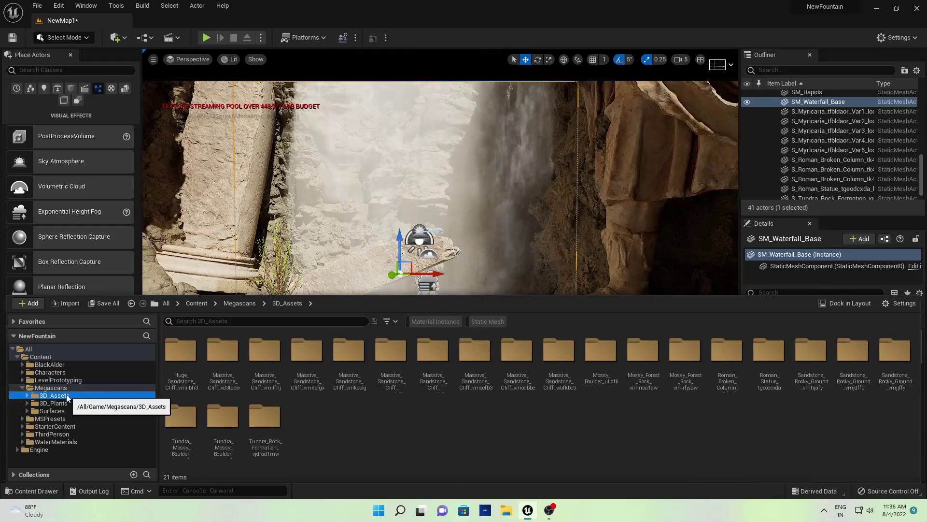
left_click(478, 321)
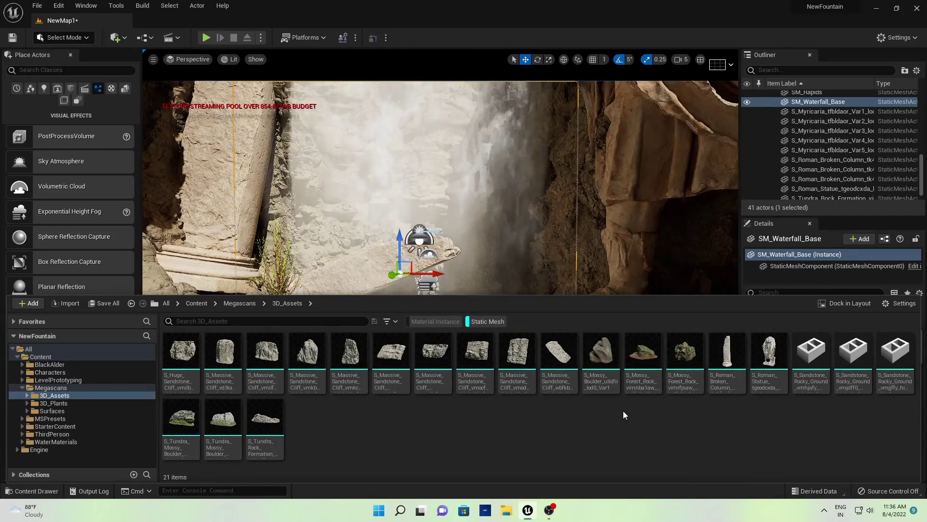
left_click_drag(642, 360, 610, 248)
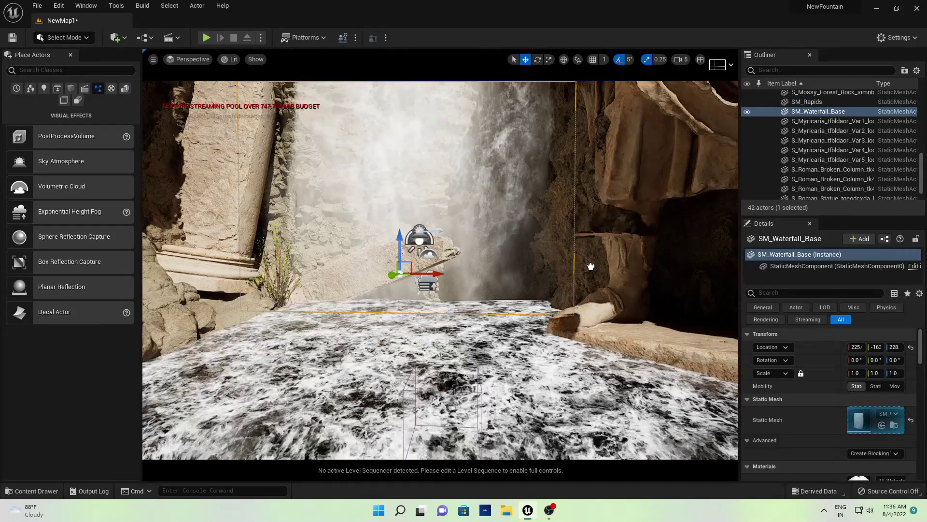
left_click_drag(464, 305, 465, 306)
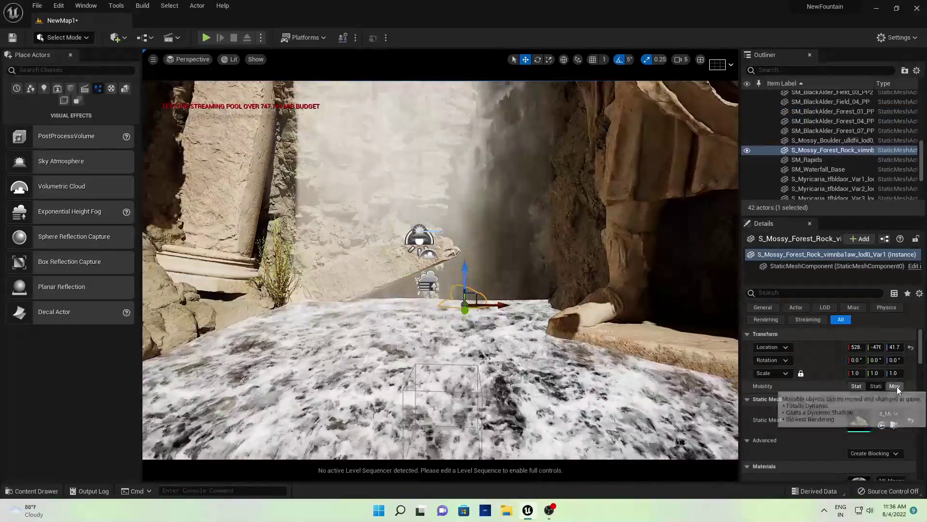
left_click_drag(856, 373, 895, 373)
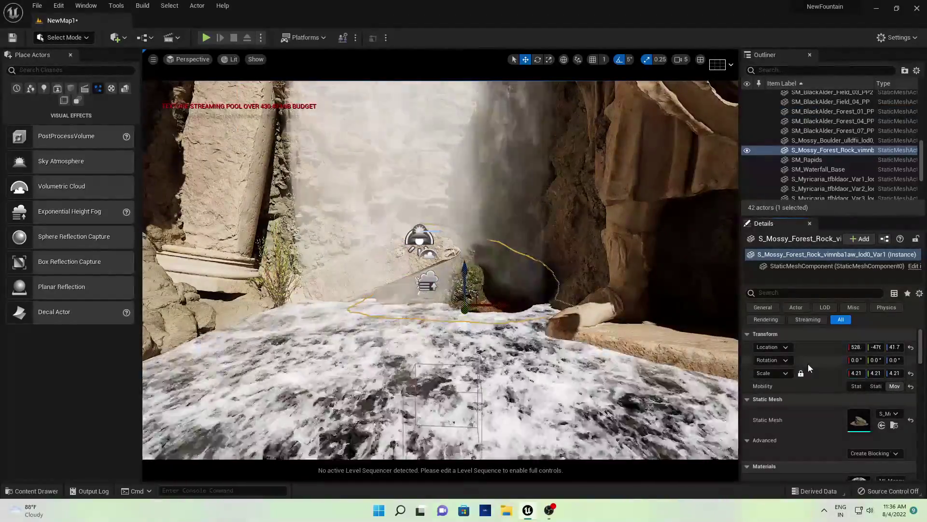
left_click_drag(467, 311, 517, 306)
Place the Tundra Mossy Boulder vivveardw left of the fallen column, make it Movable, scale it to about 2.06 and raise it slightly.
key("ctrl+space")
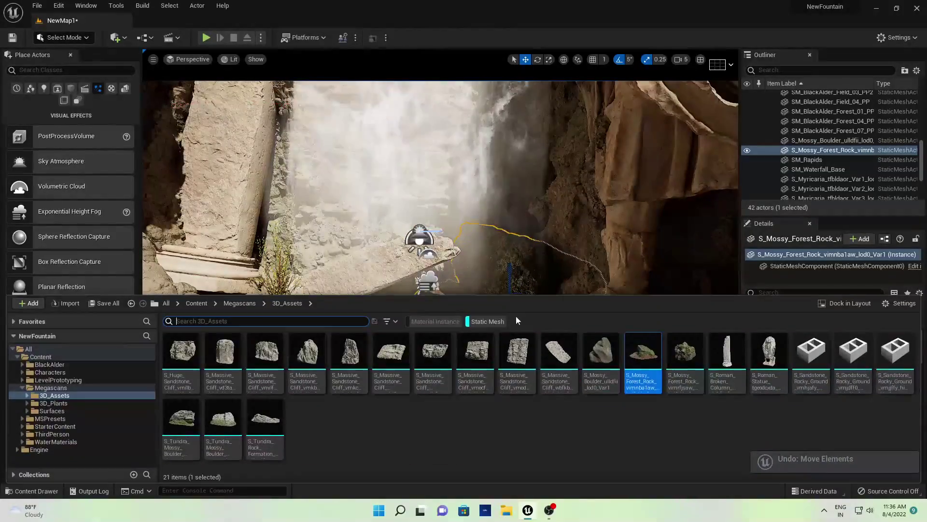
left_click_drag(192, 419, 329, 313)
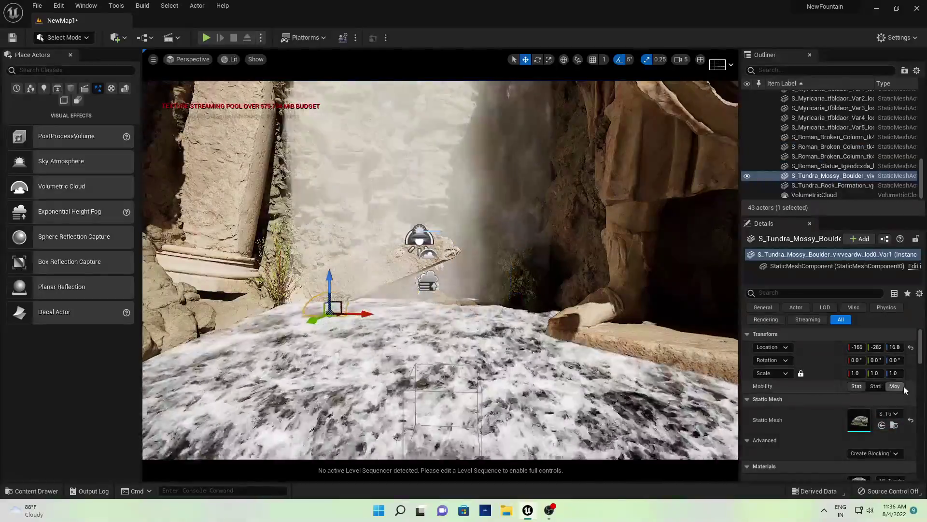
left_click_drag(856, 373, 881, 372)
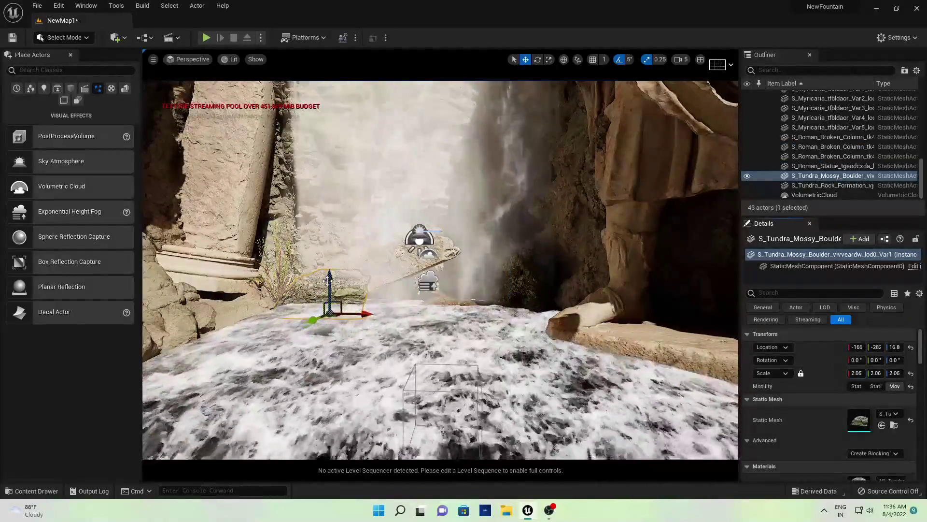
left_click_drag(332, 270, 335, 300)
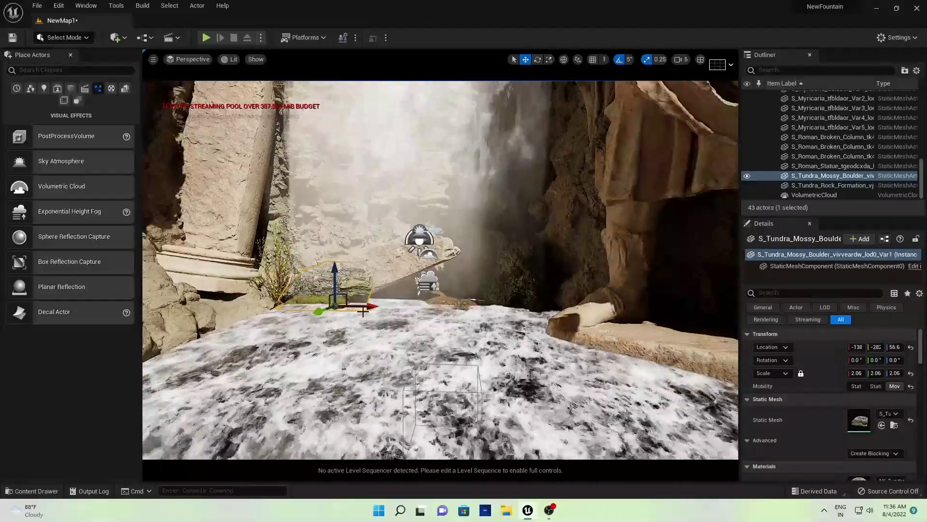
Add the Tundra Mossy Boulder vizucasdw on the left bank below the plants, Movable and scaled to about 2.54.
key("ctrl+space")
left_click_drag(221, 431, 249, 326)
left_click_drag(853, 373, 869, 373)
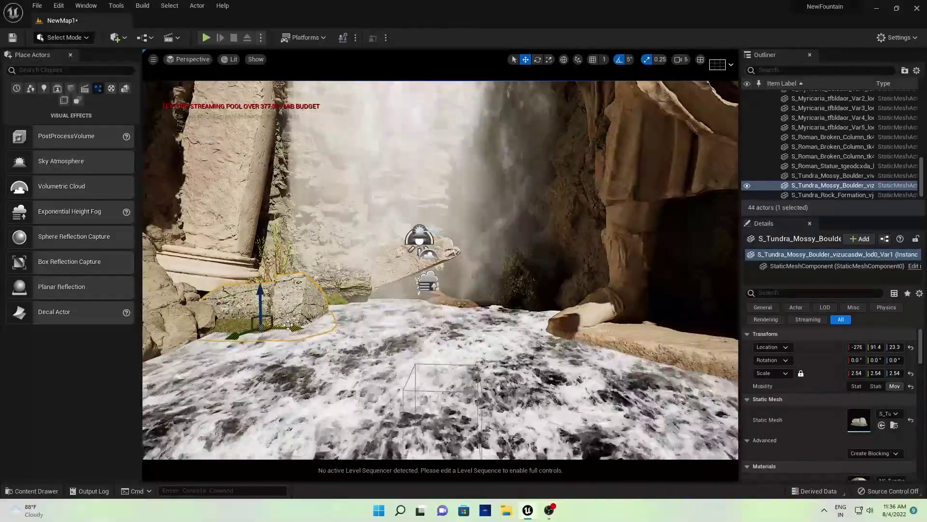
Place a Tundra Rock Formation at the statue's feet, scale it to about 1.26, turn it about 179 degrees and lower it slightly.
right_click_drag(440, 270, 474, 312)
key("ctrl+space")
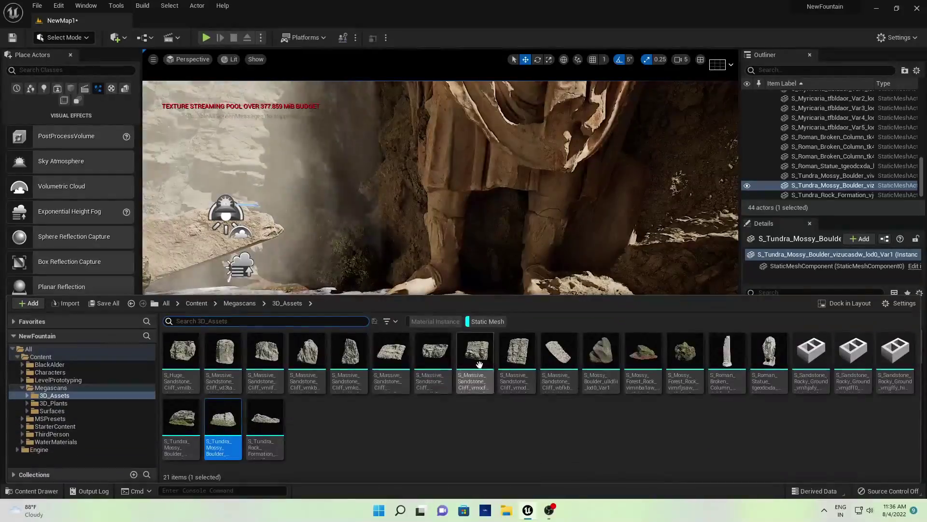
left_click_drag(271, 423, 473, 323)
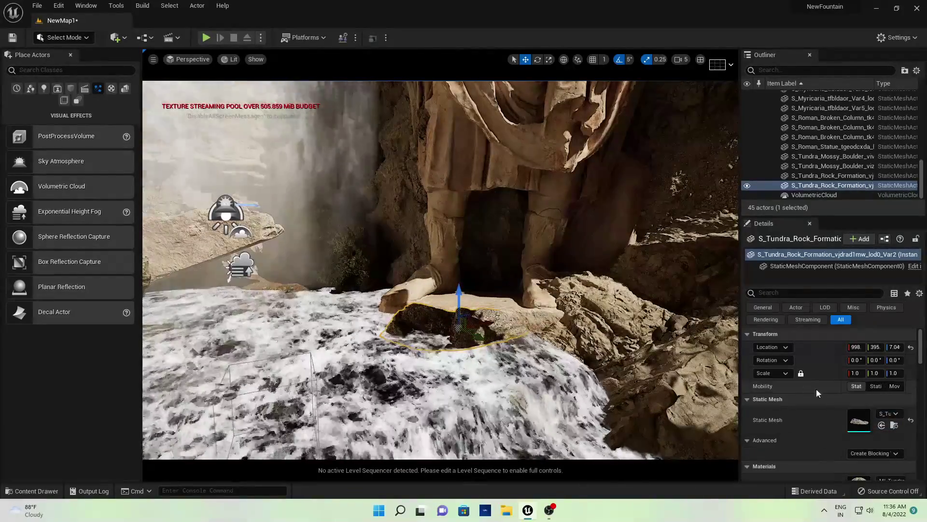
left_click(526, 60)
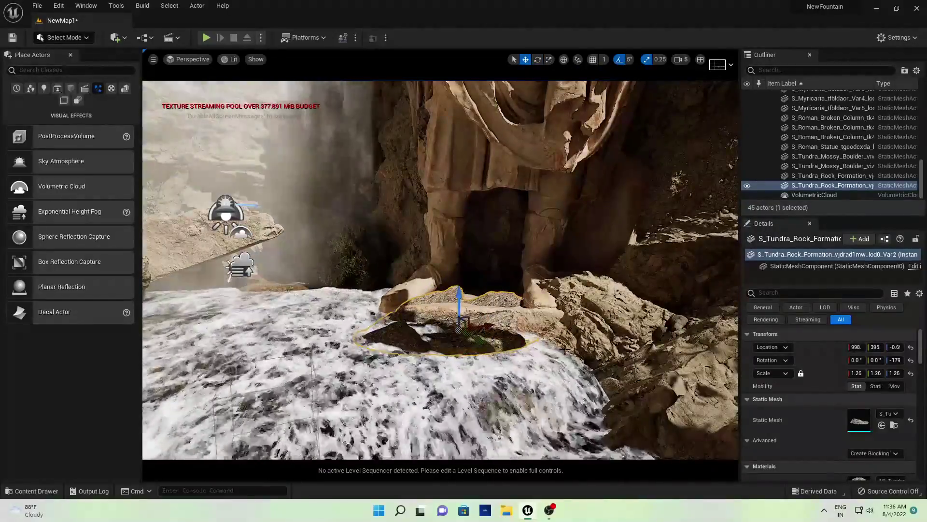
left_click(604, 290)
Place the Mossy Forest Rock vimrfjsaw at the foot of the leftmost column, make it Movable and scale it to about 3.76.
right_click_drag(603, 289, 304, 251)
key("ctrl+space")
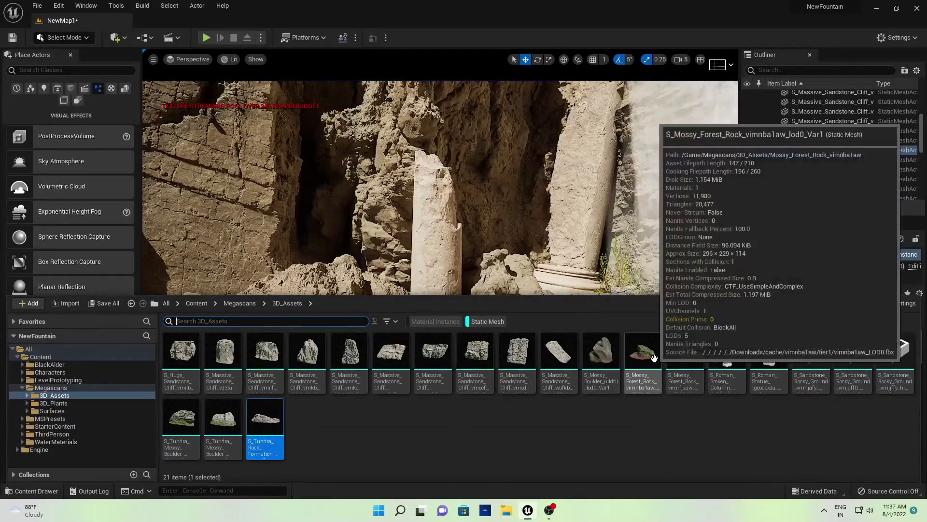
left_click_drag(684, 355, 363, 343)
left_click_drag(415, 384, 414, 385)
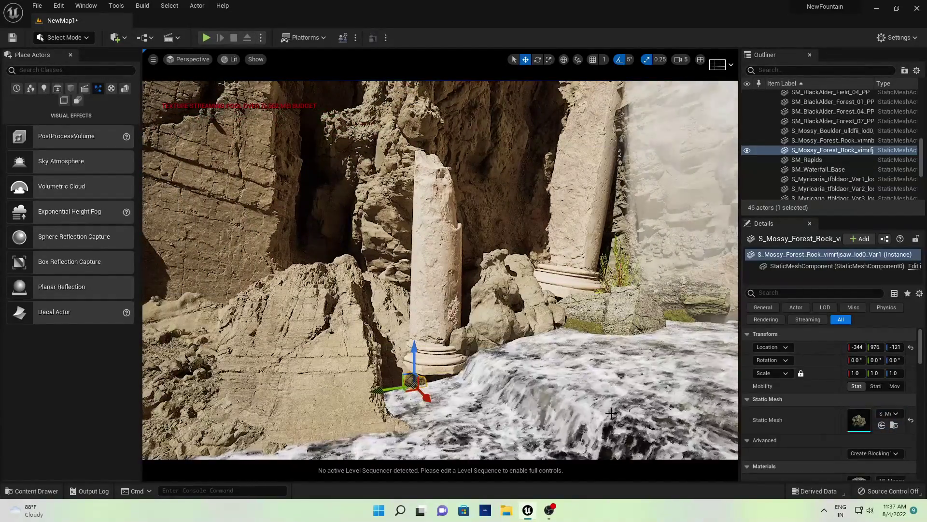
left_click(900, 387)
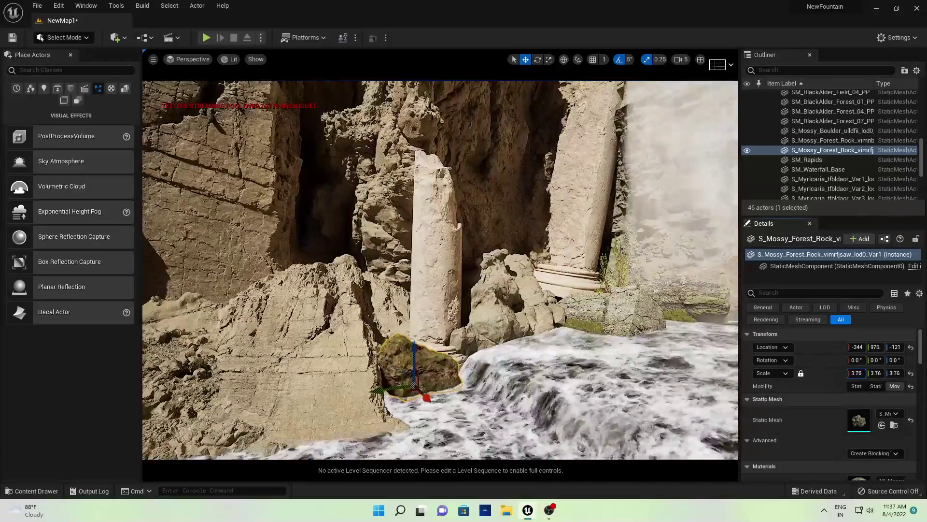
Switch to Foliage mode, turn off the Static Mesh filter and open the Common_Fern_rhDso folder under Megascans 3D_Plants.
right_click_drag(570, 370, 580, 340)
key("w")
key("ctrl+space")
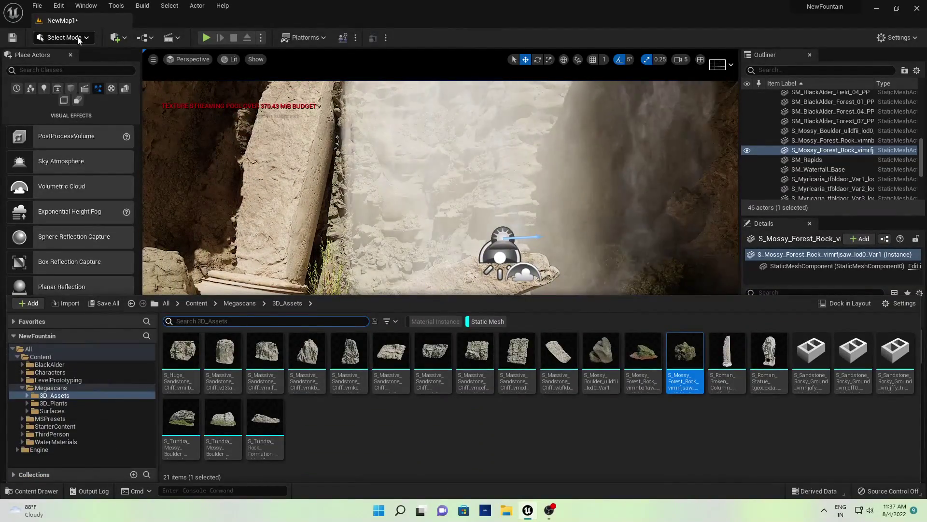
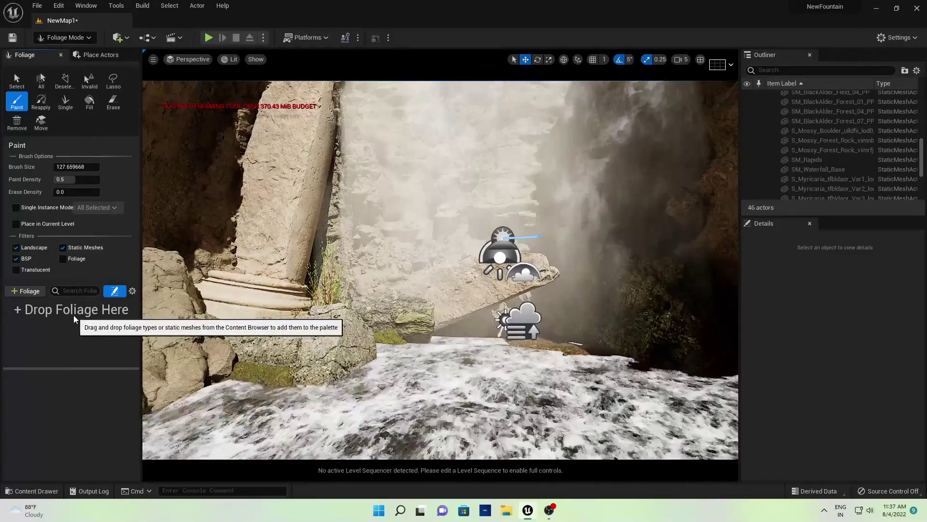
key("ctrl+space")
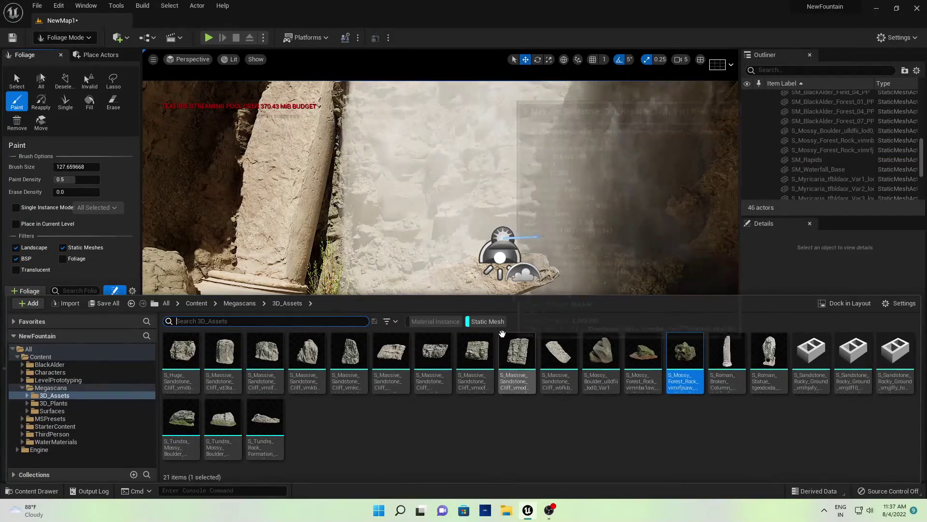
left_click(487, 321)
left_click(58, 404)
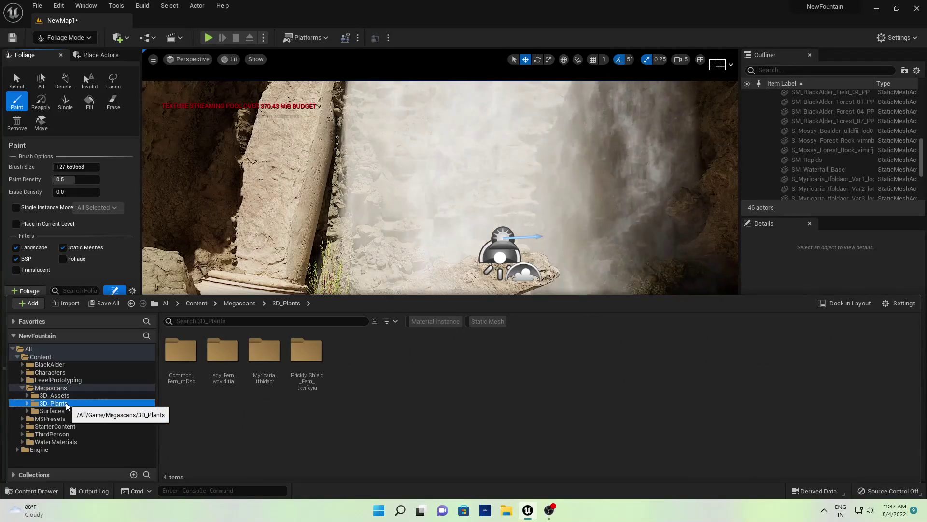
double_click(185, 364)
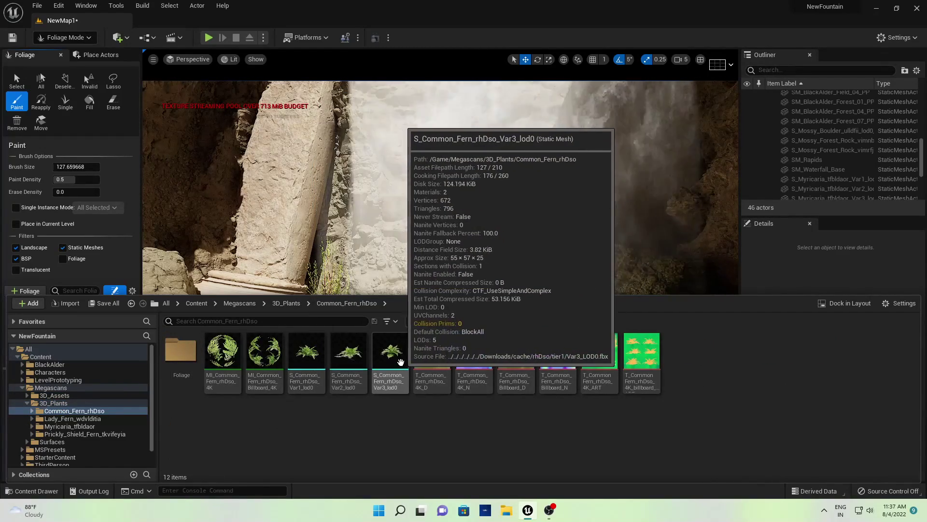
Inspect the Common Fern Var3 mesh from several angles in the static mesh editor and close it.
double_click(397, 364)
scroll(395, 310, "down", 1)
scroll(398, 304, "up", 5)
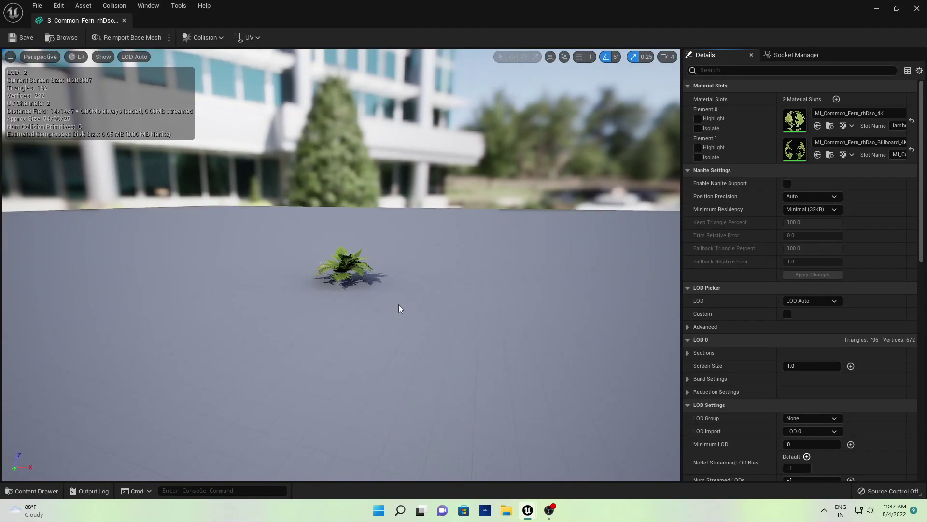
scroll(398, 302, "down", 4)
left_click_drag(399, 302, 556, 314, "alt")
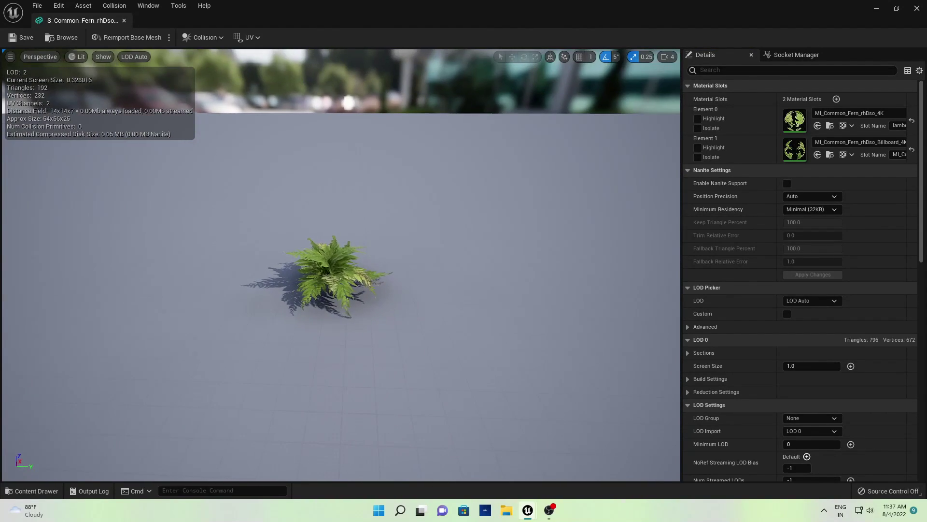
left_click(916, 8)
Try to add the three Common Fern meshes while in Foliage mode.
key("ctrl+space")
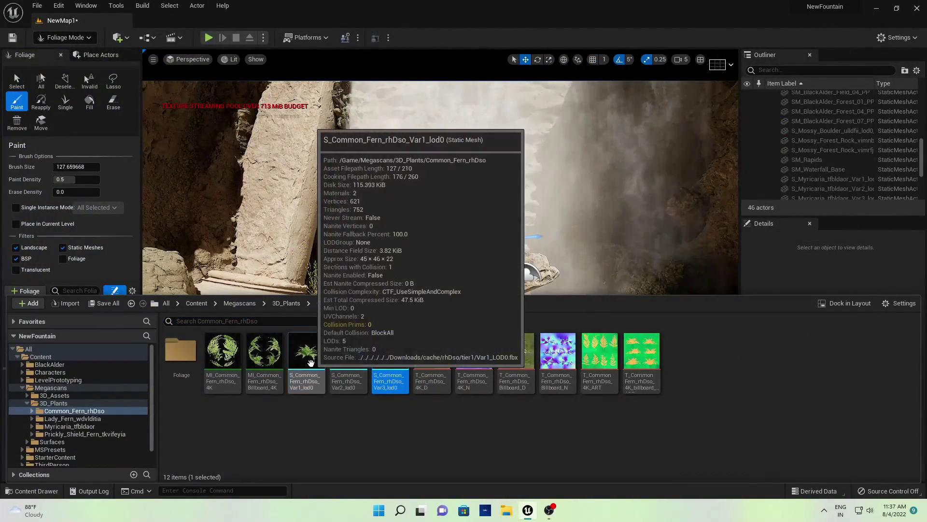
left_click_drag(310, 362, 357, 314)
left_click_drag(261, 396, 261, 395)
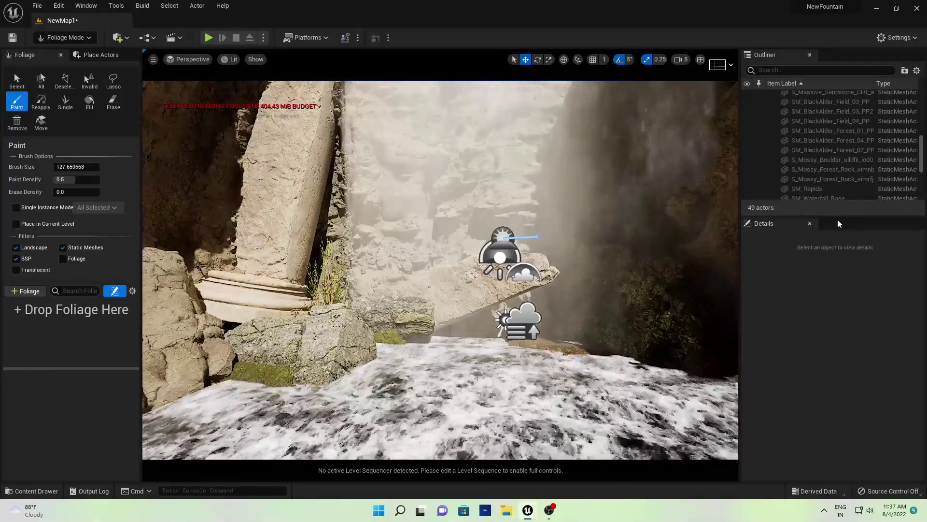
Return to Select mode and undo the placement of the three Common Ferns.
left_click_drag(838, 215, 867, 334)
left_click(73, 38)
left_click(80, 53)
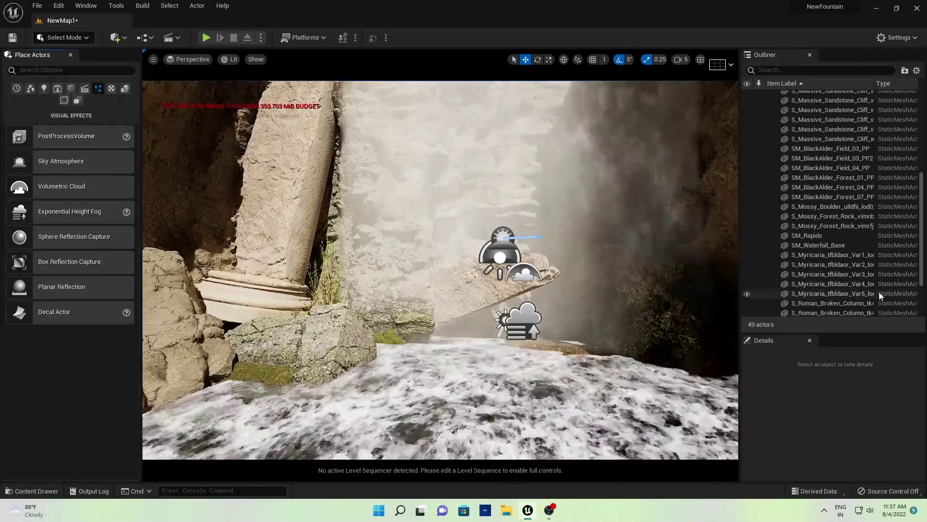
scroll(842, 290, "up", 5)
scroll(844, 274, "up", 3)
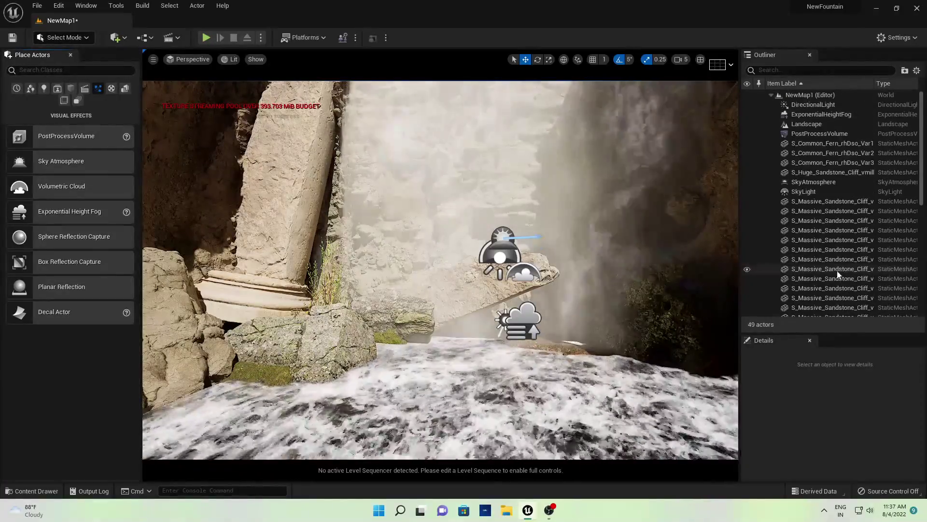
key("ctrl+z")
key("ctrl+z")
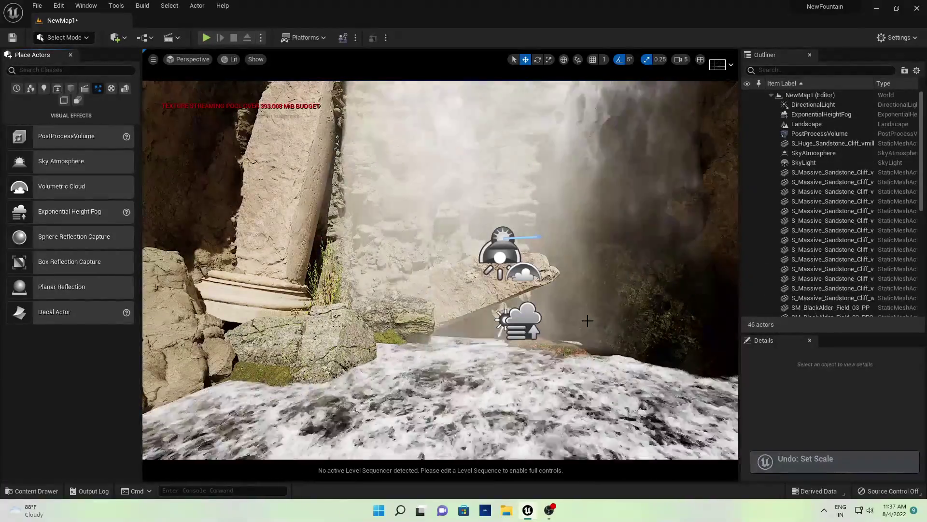
key("ctrl+z")
Place the three Common Fern variants below the mossy boulder on the left bank, Movable and scaled to 5, and raise Var2 slightly.
scroll(468, 308, "up", 3)
key("ctrl+space")
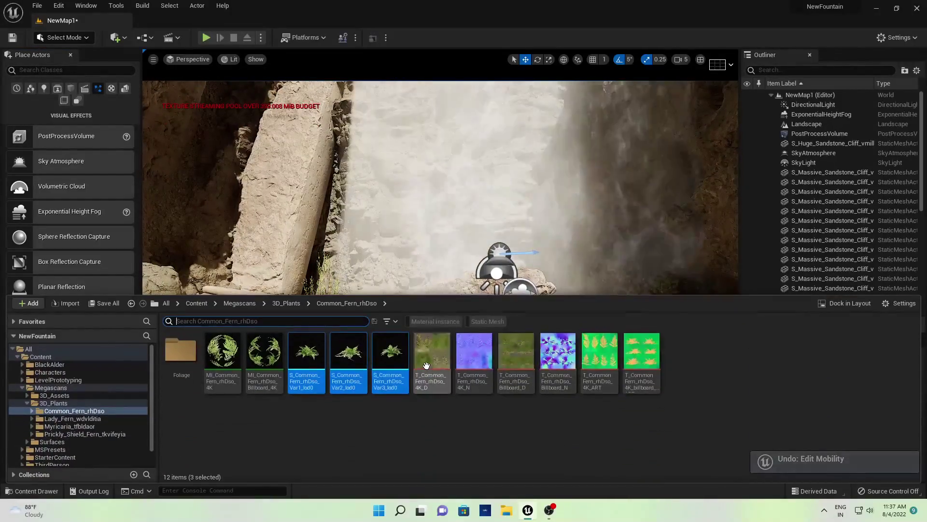
left_click_drag(400, 262, 242, 410)
left_click(895, 461)
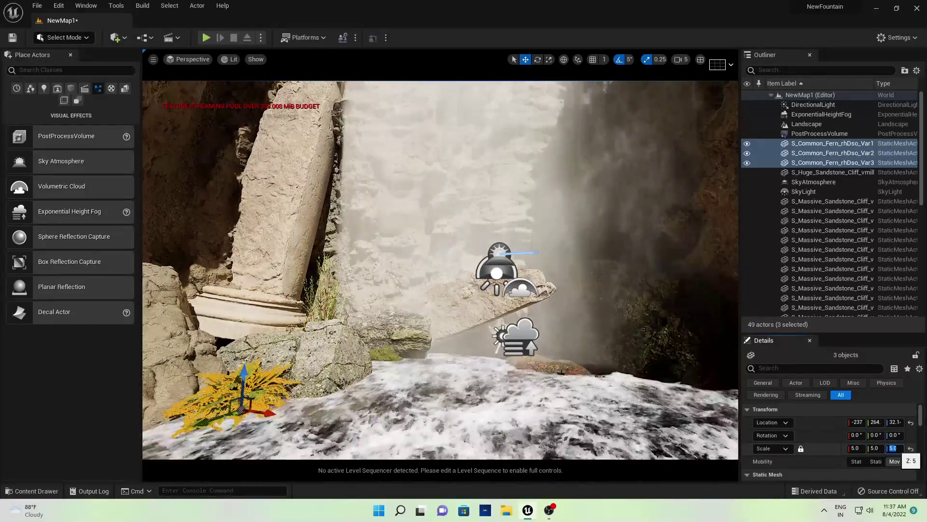
left_click(630, 267)
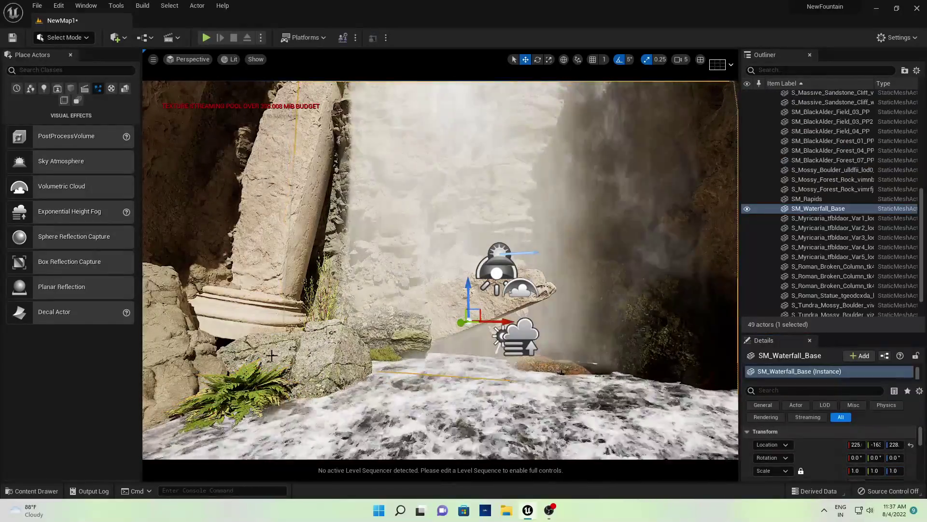
left_click(271, 355)
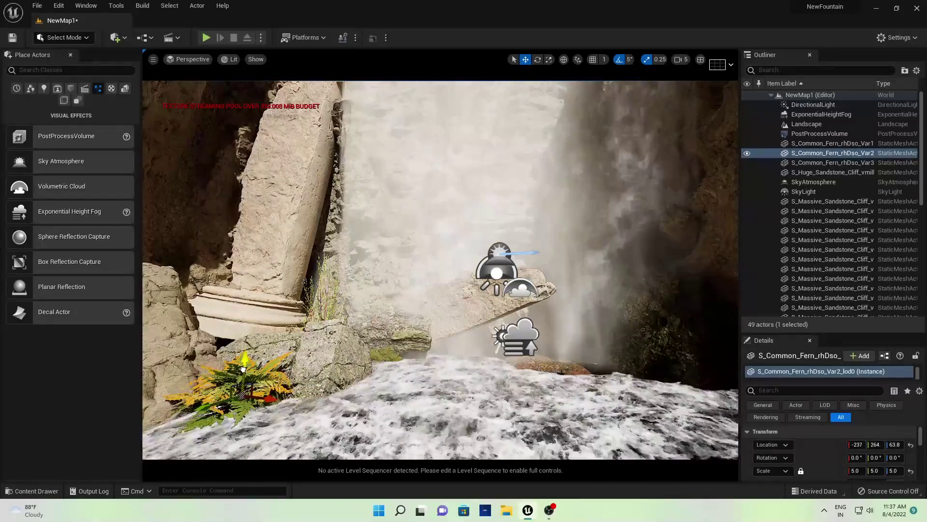
Add a second set of the three Common Ferns right of the mossy boulder near the waterfall's base, Movable and scaled to 10.
key("ctrl+space")
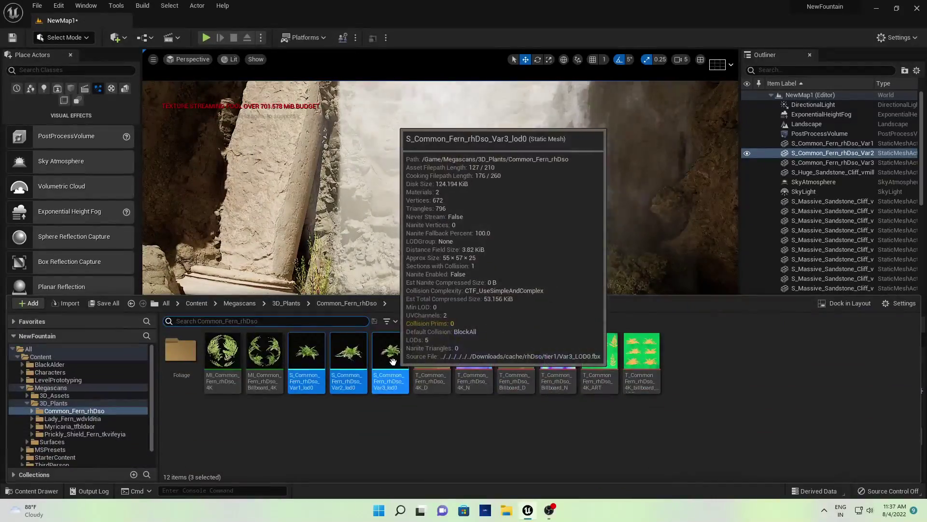
left_click_drag(394, 362, 376, 348)
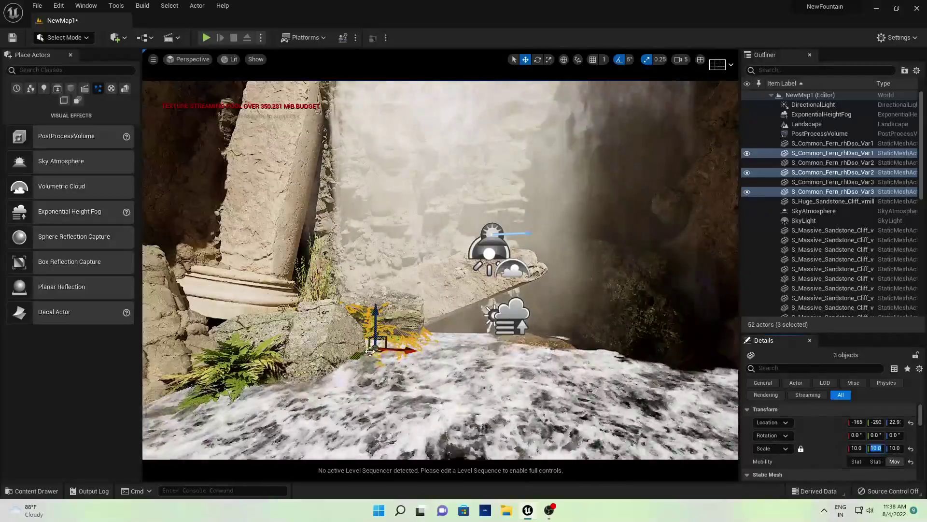
left_click(483, 372)
Place Lady Fern variants Var10 to Var13 at the water's edge beside the statue's left-hand foot, Movable and scaled to 5.
right_click_drag(481, 374, 613, 401)
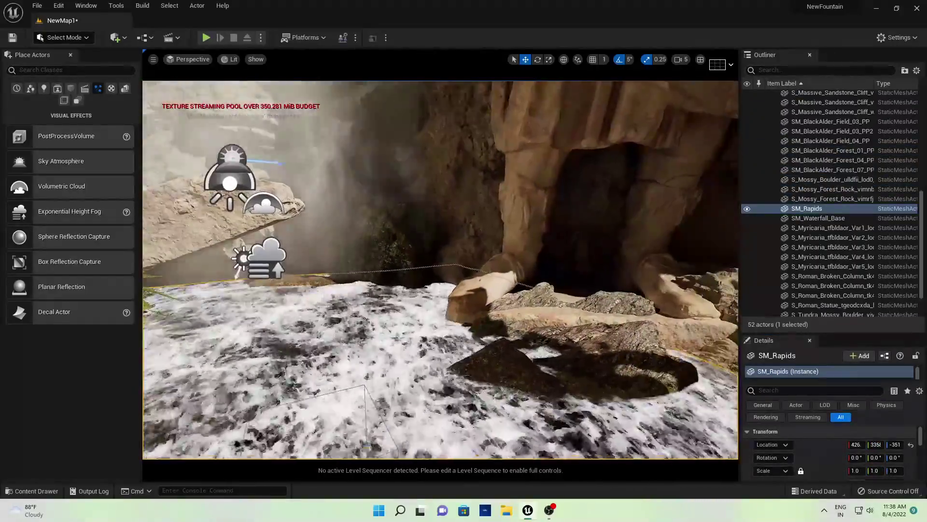
key("ctrl+space")
left_click(97, 418)
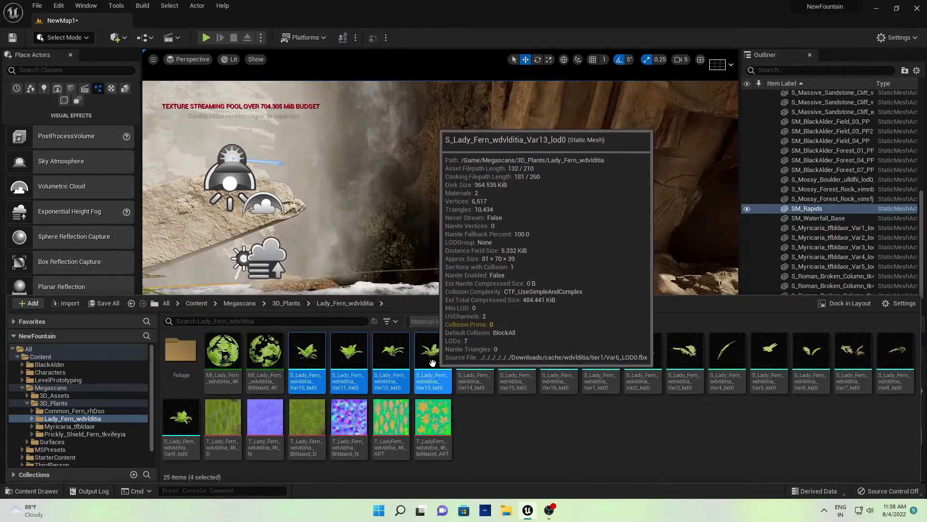
left_click_drag(431, 366, 447, 323)
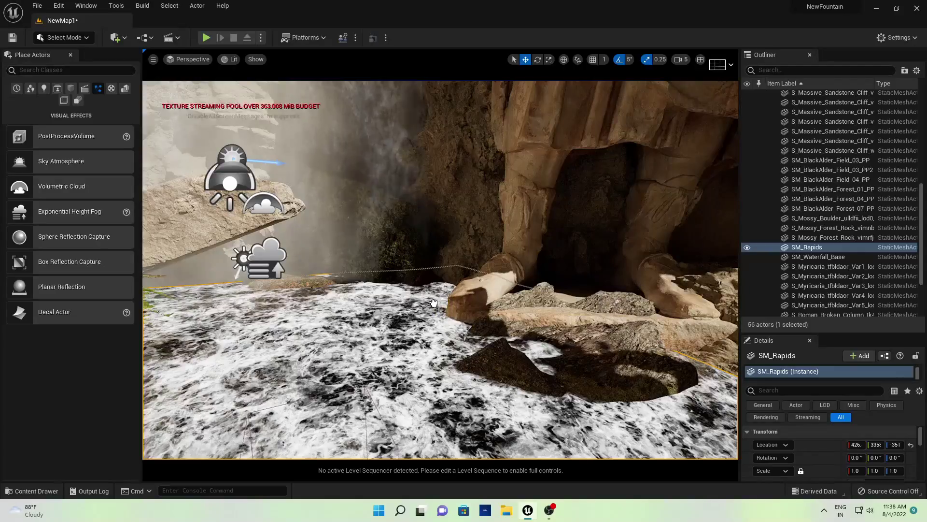
left_click_drag(402, 294, 403, 293)
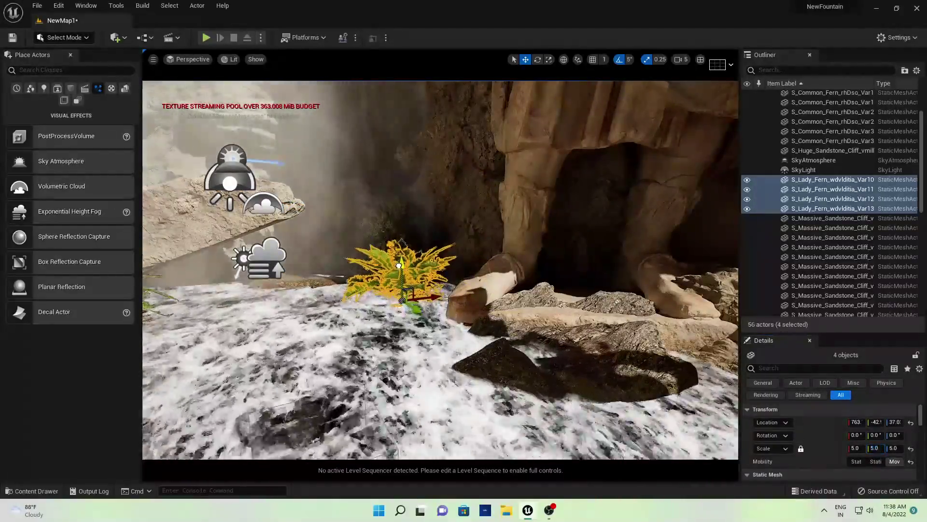
Rotate the Lady Fern Var12 beside the statue's foot by 15 degrees about the Y axis.
left_click(387, 259)
left_click(402, 281)
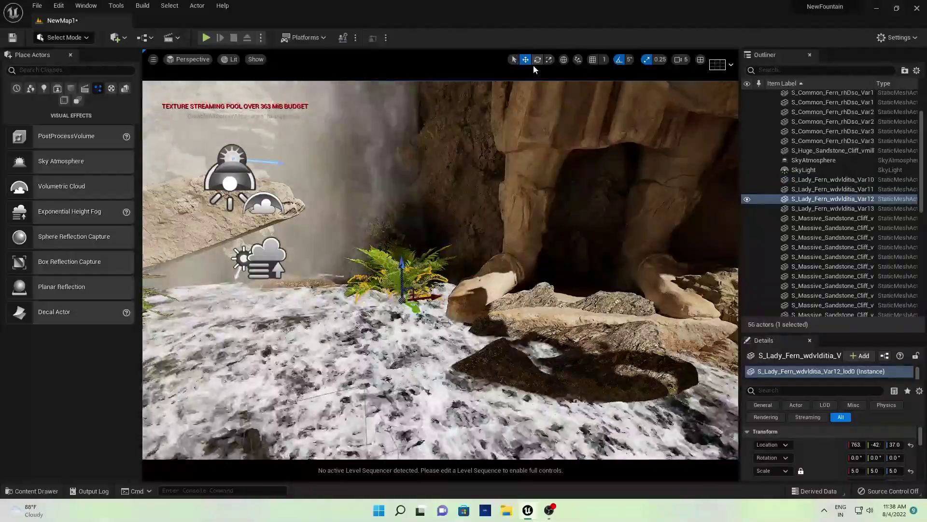
left_click(537, 58)
left_click_drag(377, 259, 410, 328)
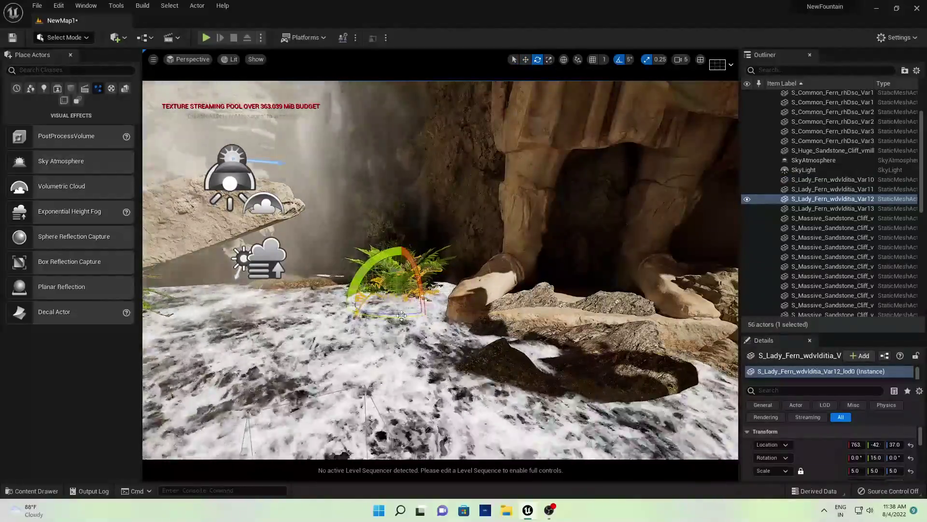
left_click(422, 349)
Open the Prickly_Shield_Fern_tkvifeyia folder and select its five static meshes.
right_click_drag(423, 350, 280, 251)
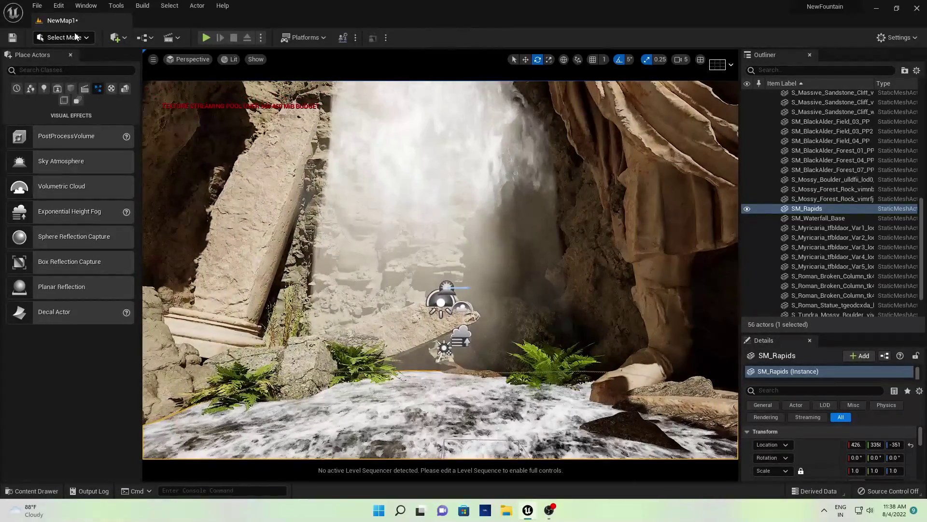
left_click(65, 38)
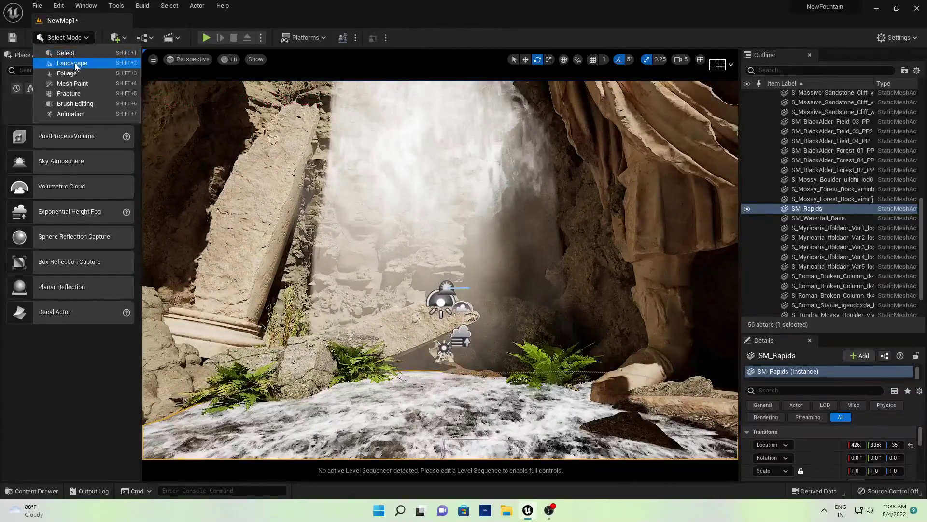
left_click(75, 63)
key("ctrl+space")
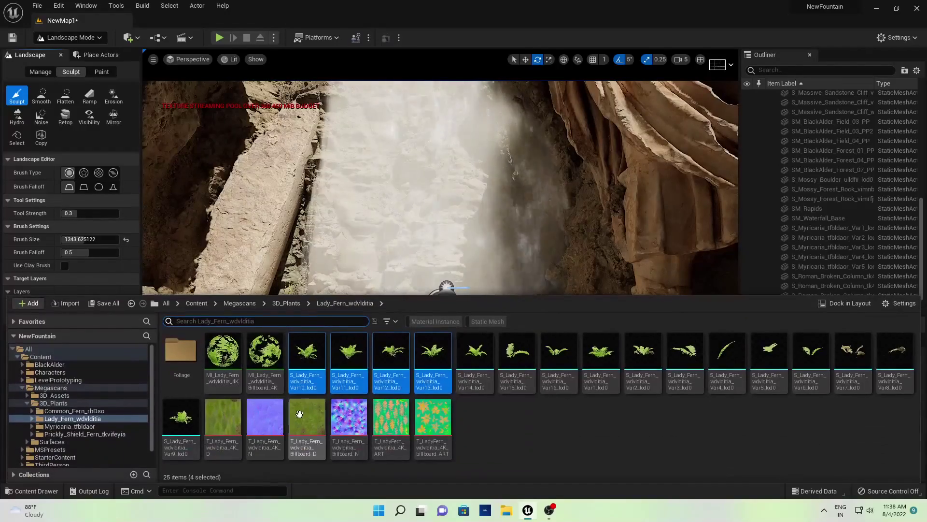
left_click(70, 433)
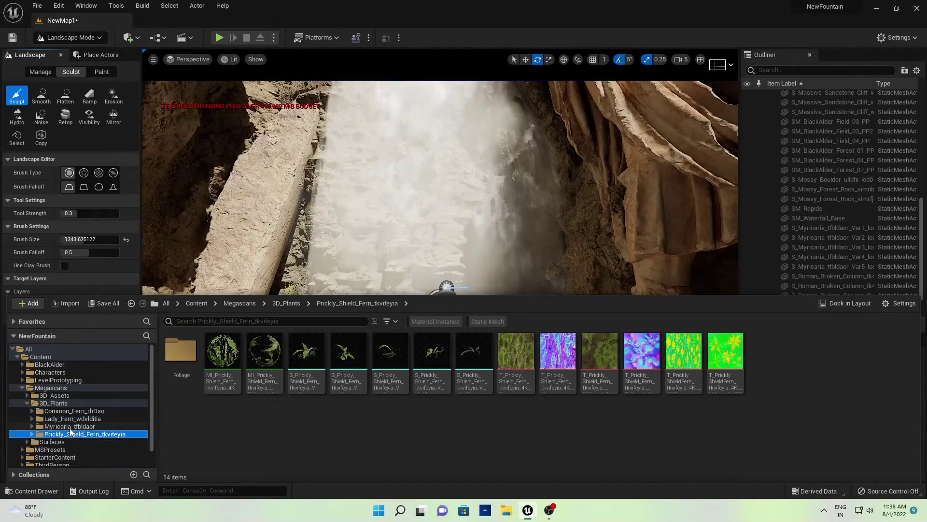
left_click(483, 364, "shift")
left_click_drag(478, 366, 96, 291)
Switch to Foliage mode and add the five Prickly Shield Fern meshes to the foliage palette.
left_click(61, 41)
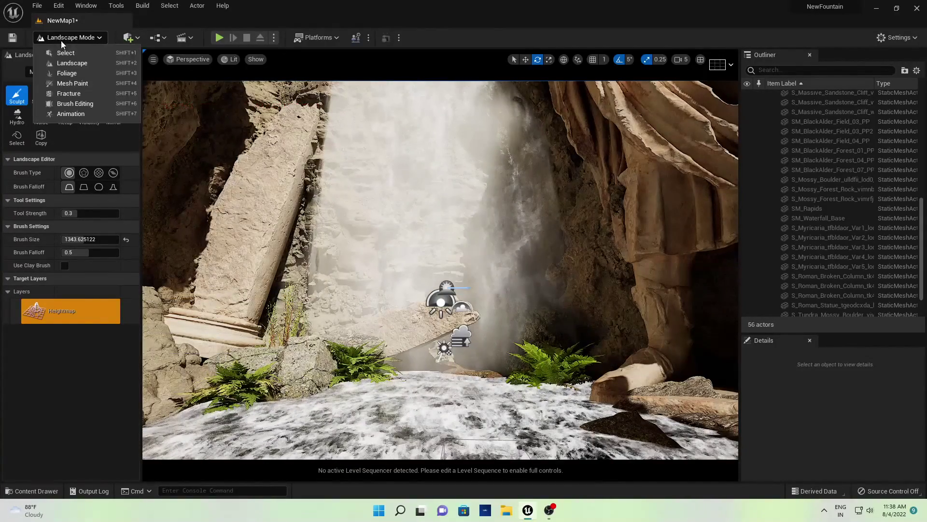
left_click(68, 83)
left_click(65, 39)
left_click(70, 52)
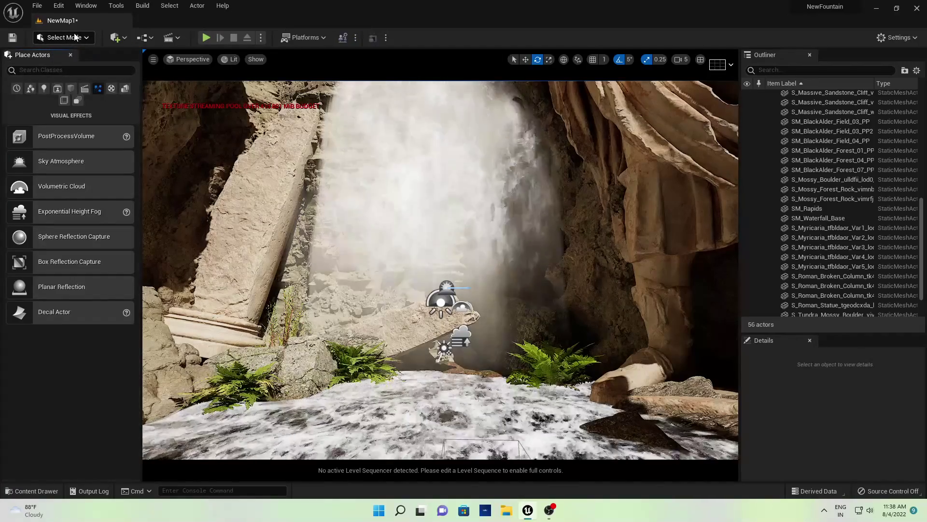
left_click(67, 38)
left_click(75, 82)
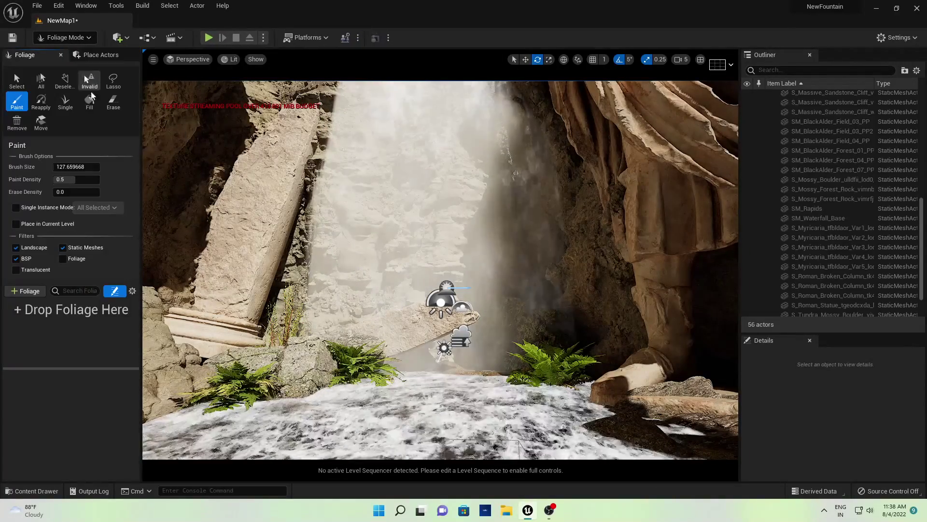
key("ctrl+space")
left_click_drag(478, 381, 71, 331)
Set Scale X maximum to 3.0 and Density / 1Kuu to 10 for all five Prickly Shield Fern foliage types.
left_click(27, 323)
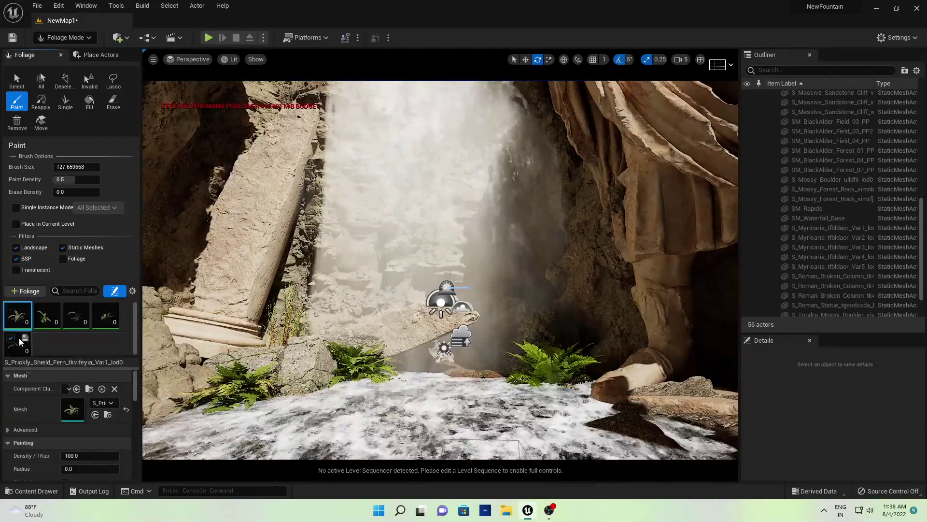
left_click(17, 344, "shift")
scroll(110, 452, "down", 3)
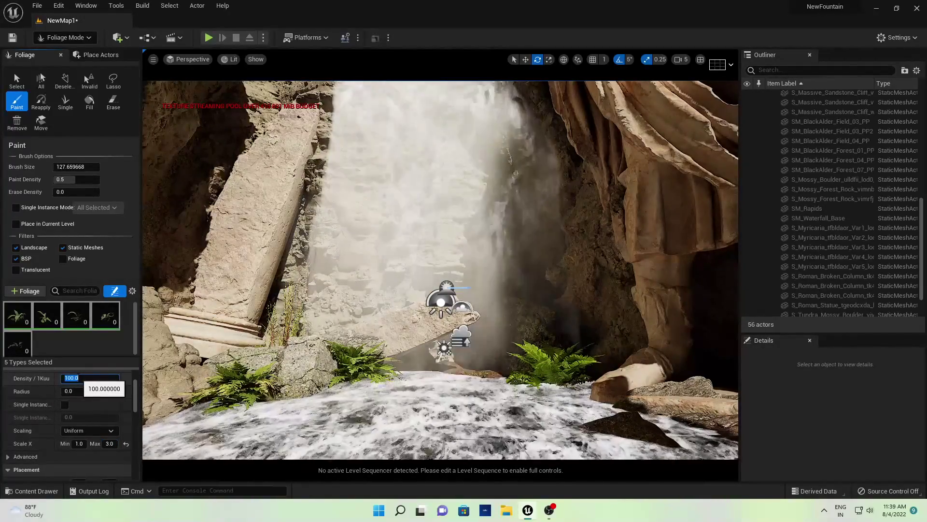
right_click_drag(483, 308, 579, 355)
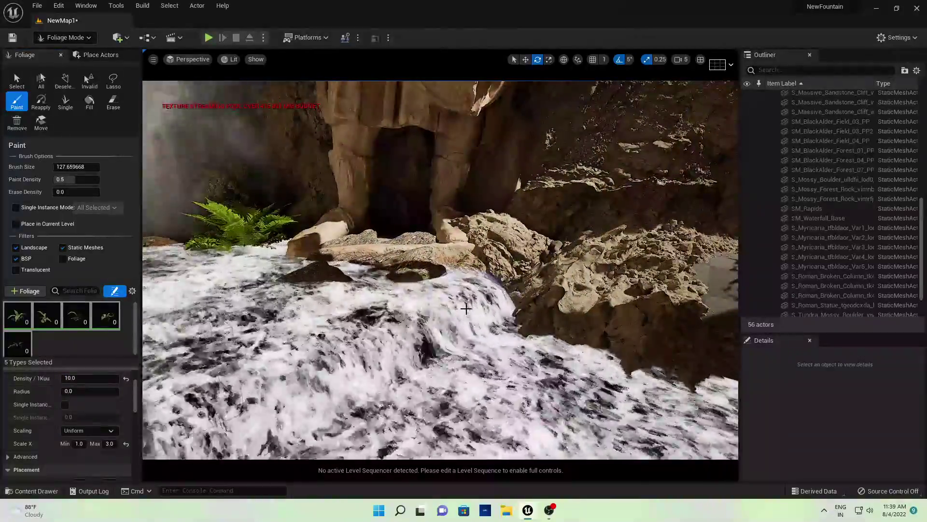
left_click(484, 308)
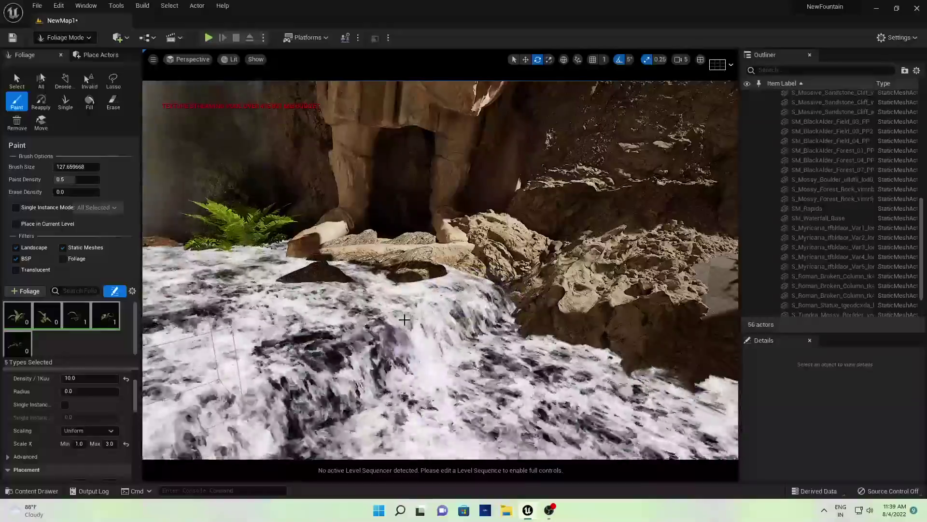
key("ctrl+z")
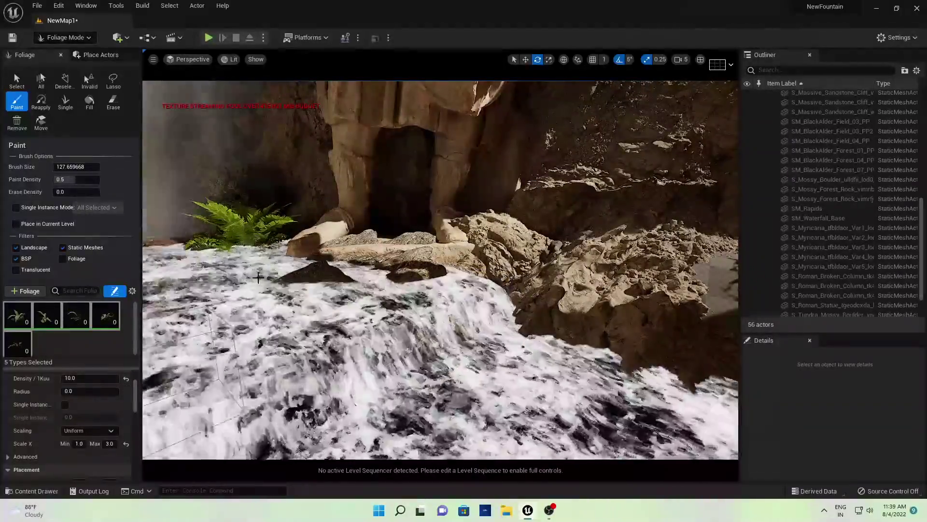
Set the Scale X maximum to 5.0 for all five Prickly Shield Fern foliage types.
right_click_drag(277, 323, 173, 323)
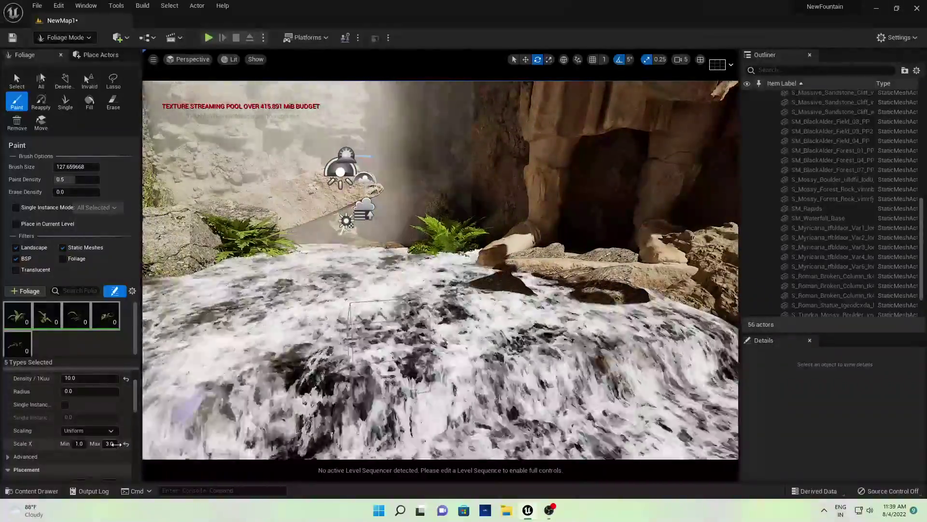
left_click(114, 443)
type("5")
key("Return")
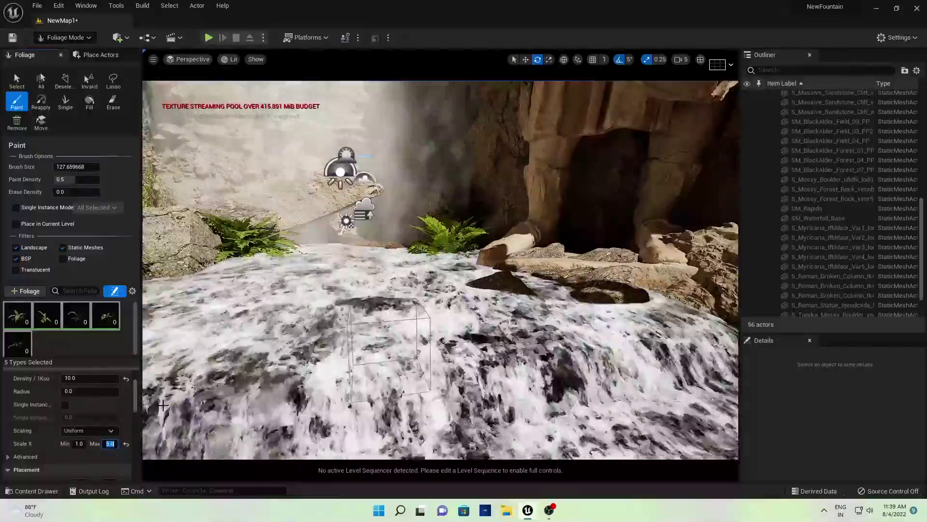
Paint Prickly Shield Ferns on the rocks around the broken column's base beside the rapids, undoing stray strokes.
mouse_move(274, 310)
right_mouse_down()
mouse_move(241, 310)
mouse_move(274, 311)
right_mouse_up()
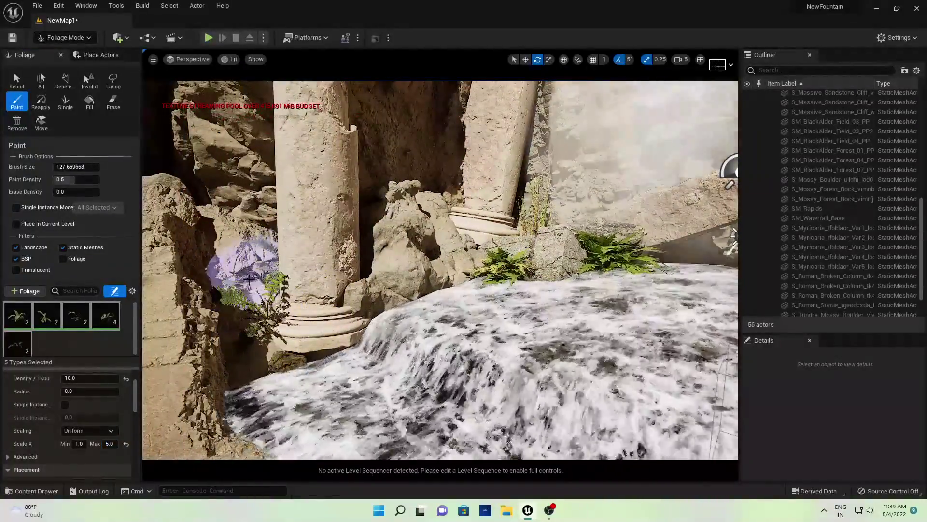
right_click_drag(409, 284, 466, 284)
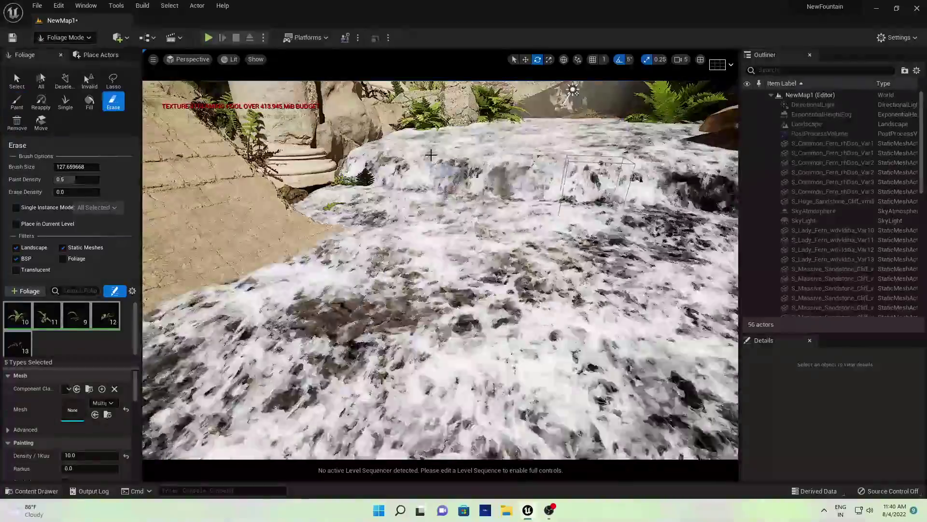
key("ctrl+z")
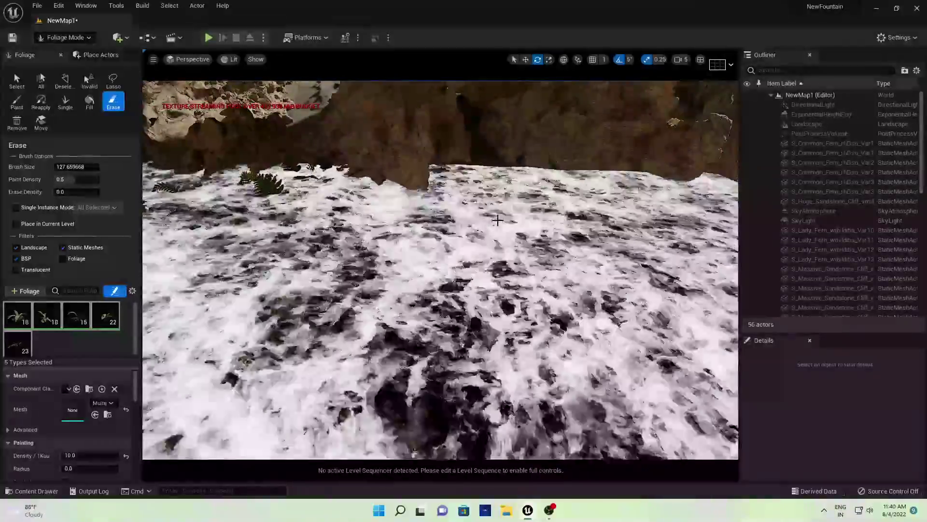
Paint Prickly Shield Ferns over the rocks at the statue's feet and along the adjoining cliff base, undoing misplaced strokes.
key("ctrl+z")
right_click_drag(497, 220, 389, 196)
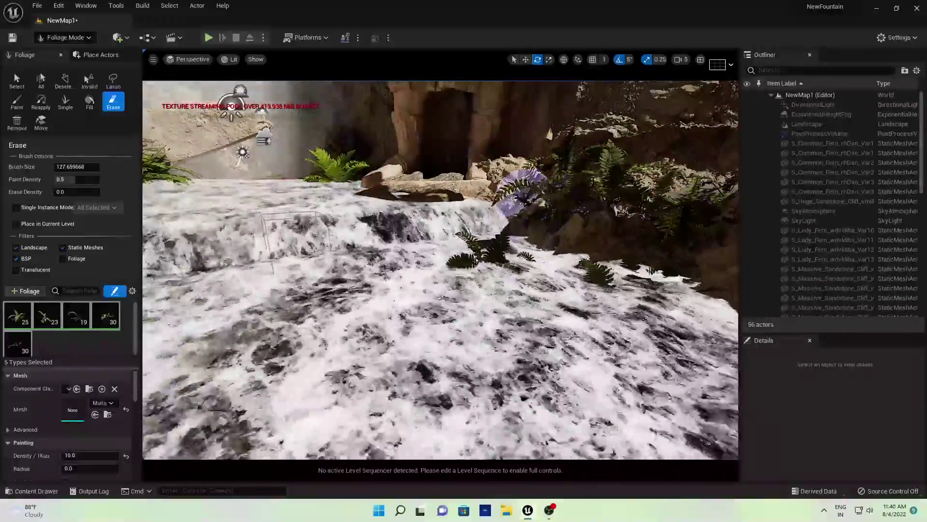
key("ctrl+z")
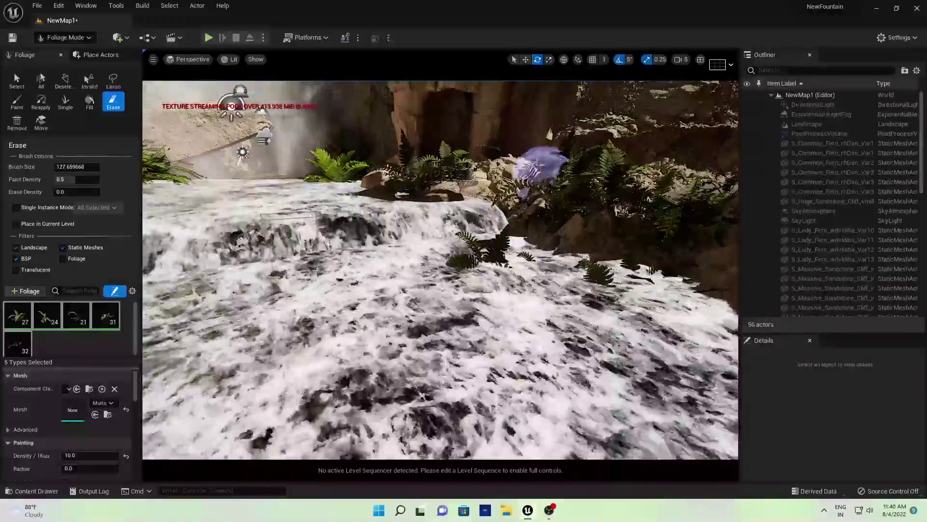
mouse_move(542, 166)
right_mouse_down()
mouse_move(580, 159)
mouse_move(600, 182)
mouse_move(606, 241)
right_mouse_up()
key("ctrl+z")
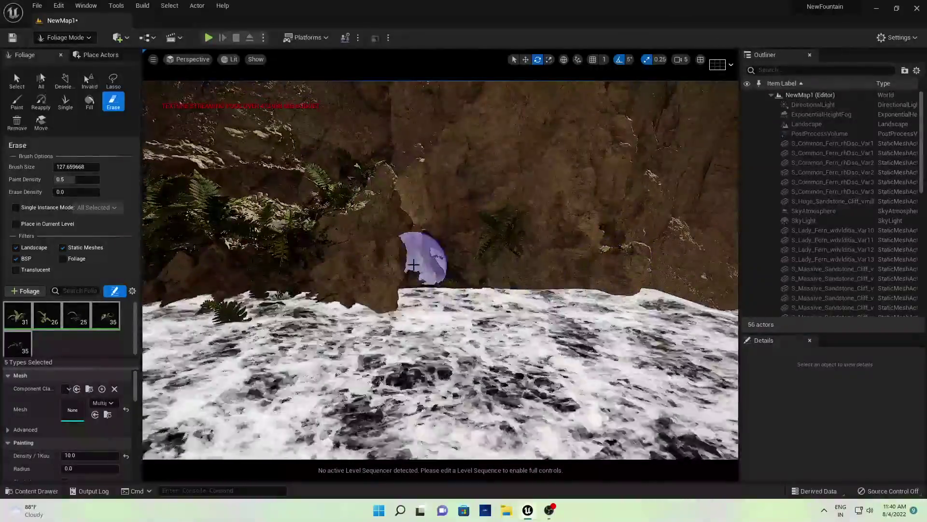
right_click_drag(414, 264, 256, 260)
right_click_drag(460, 258, 437, 134)
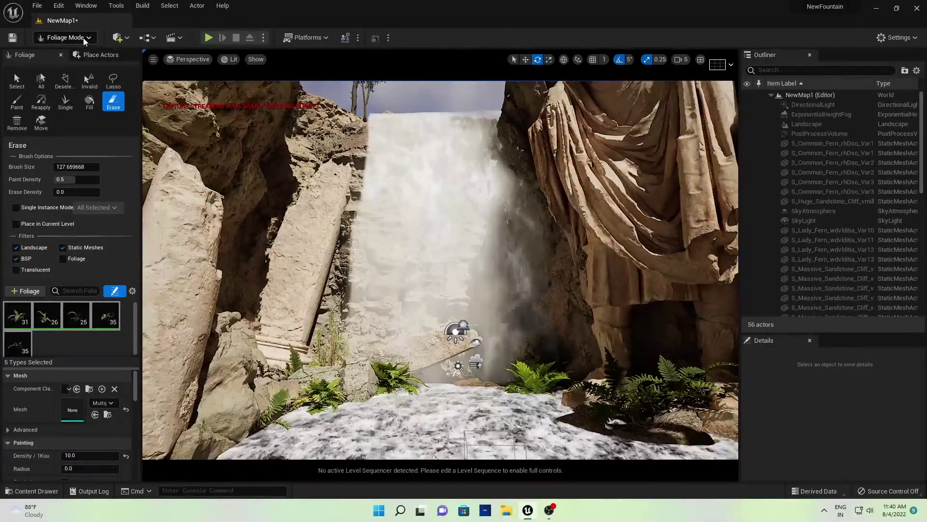
Switch to Selection mode and place a Cine Camera Actor over the rapids in front of the waterfall.
left_click(84, 37)
left_click(86, 54)
right_click_drag(387, 251, 404, 241)
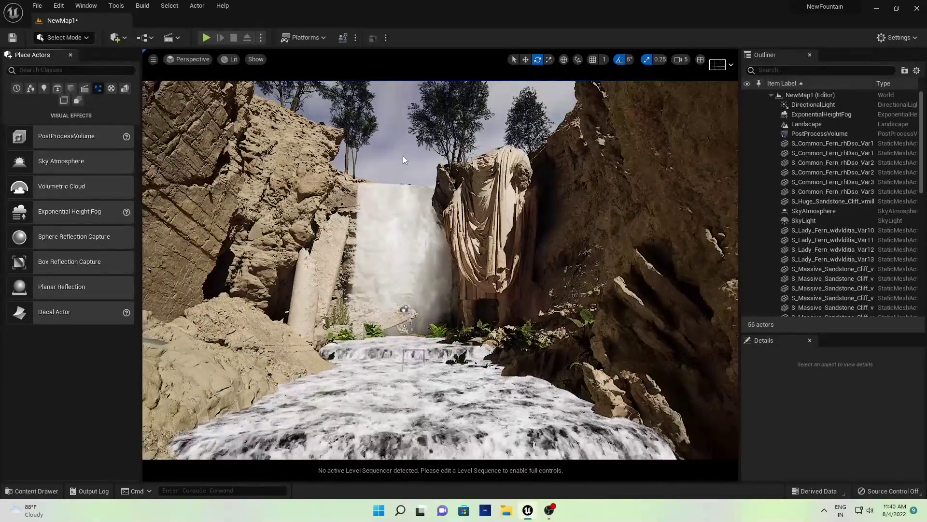
left_click(84, 88)
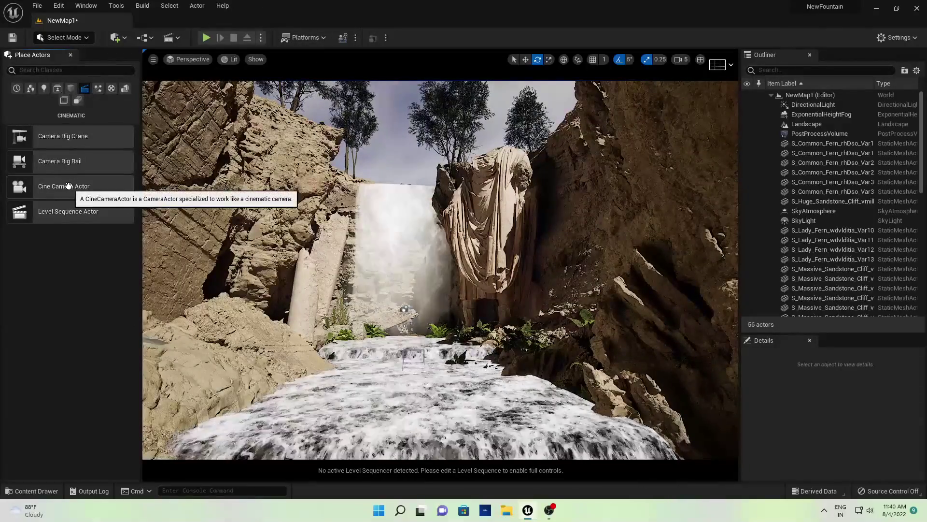
left_click_drag(69, 185, 387, 398)
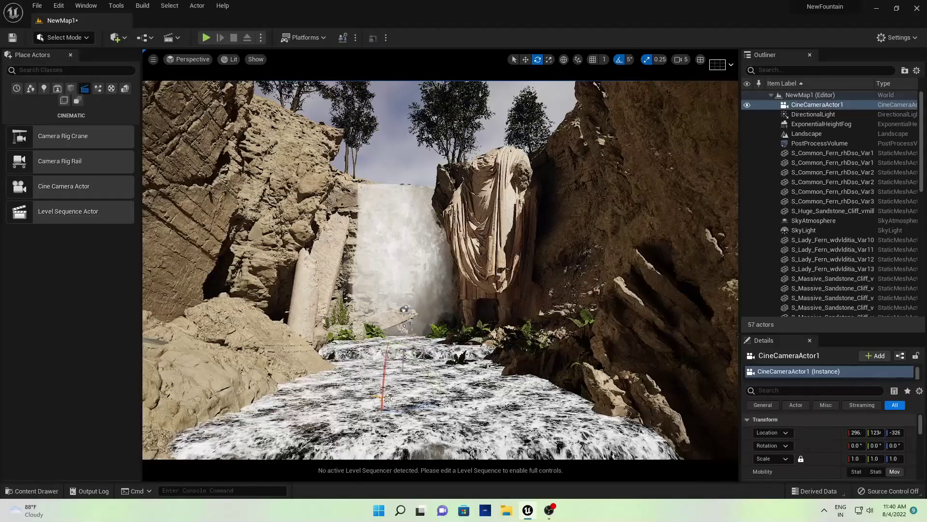
key("w")
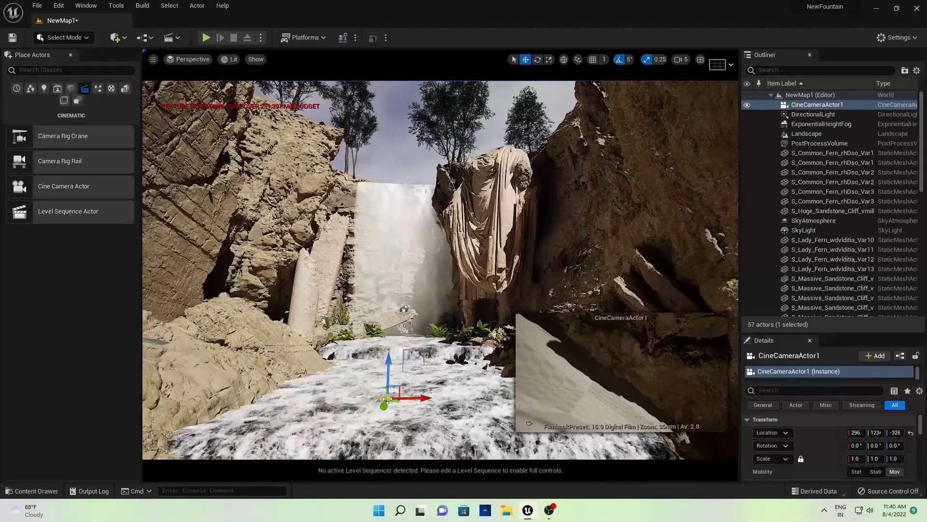
Snap the new cine camera to the current view and look through it in the viewport.
right_click(811, 103)
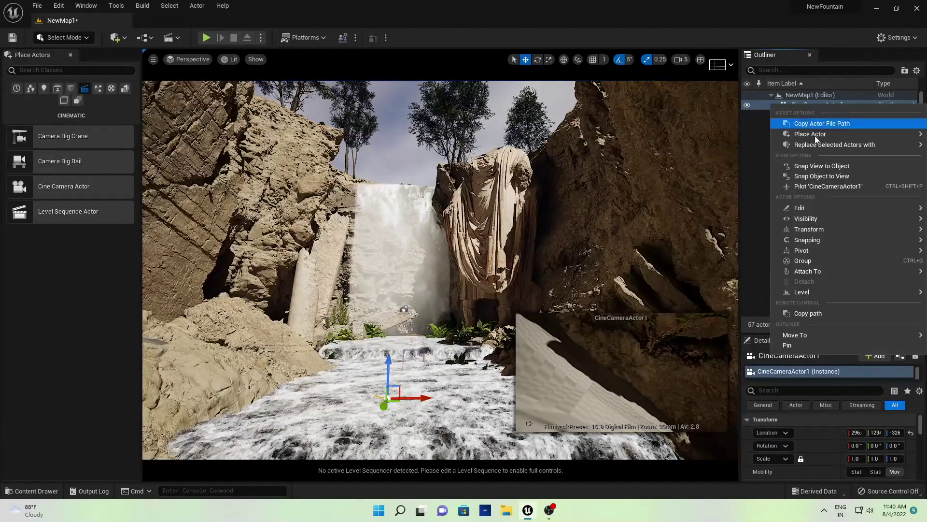
left_click(821, 176)
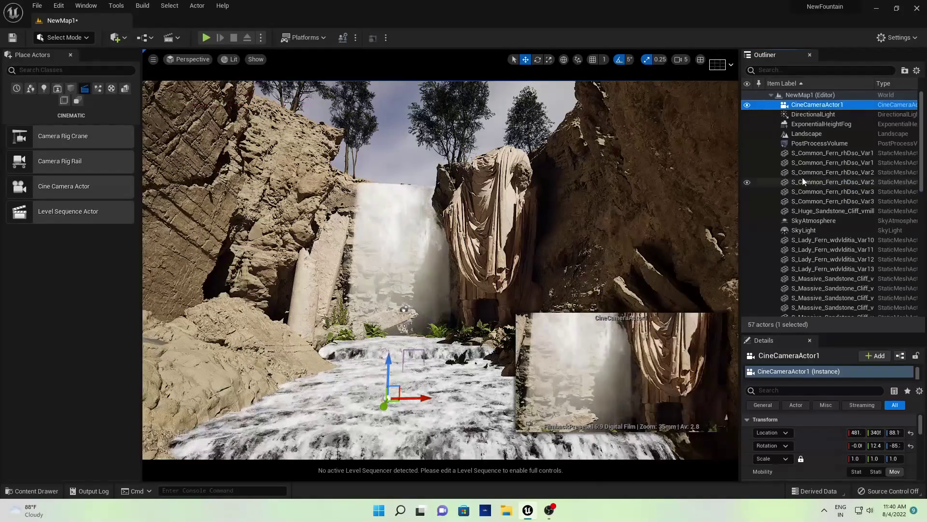
left_click(205, 60)
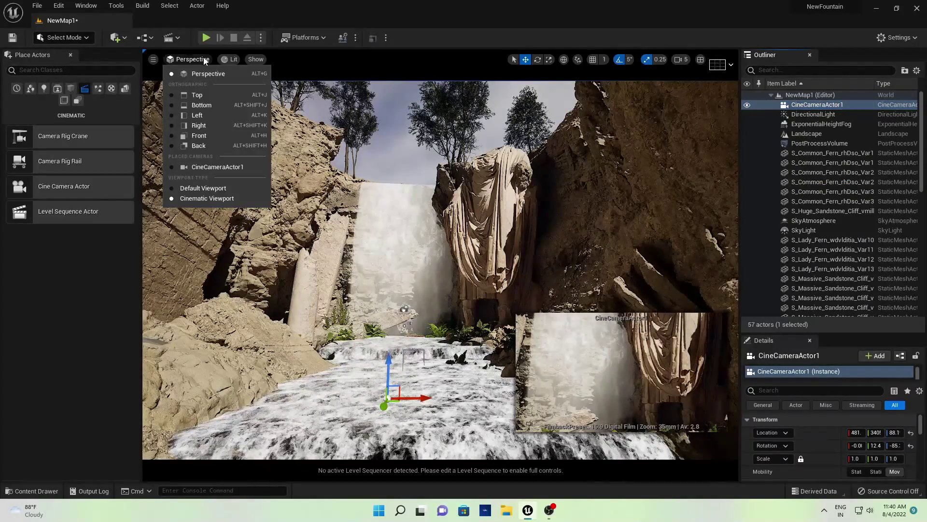
left_click(219, 168)
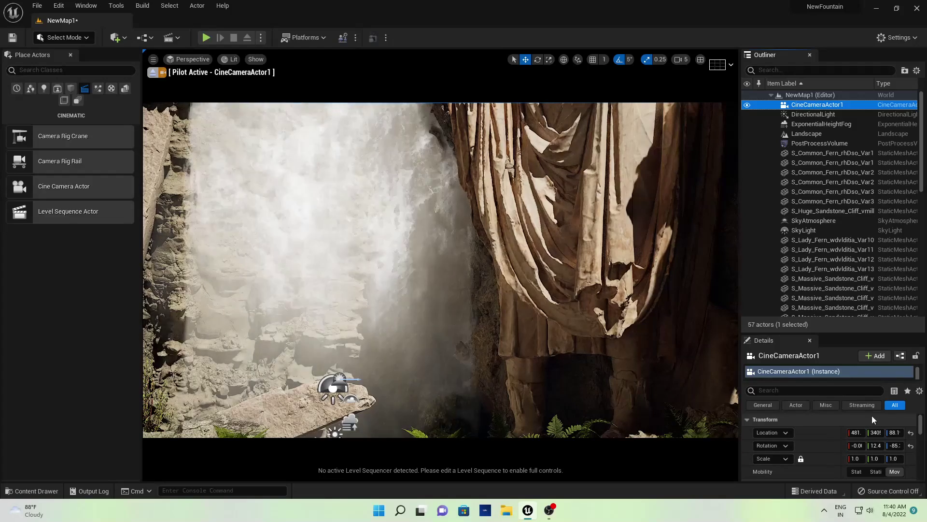
Set the cine camera's Filmback to 16:9 DSLR and its lens to the 30mm Prime f/1.4 preset.
left_click_drag(865, 333, 868, 239)
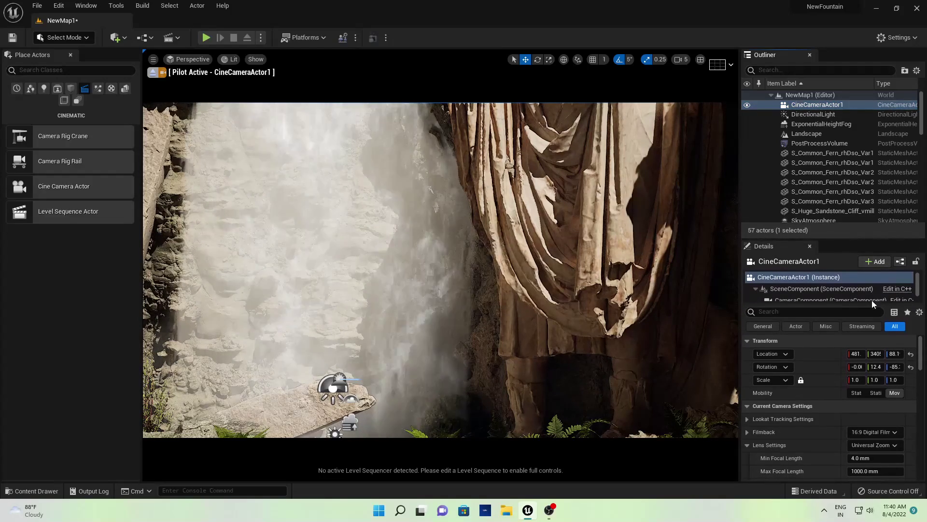
left_click(873, 432)
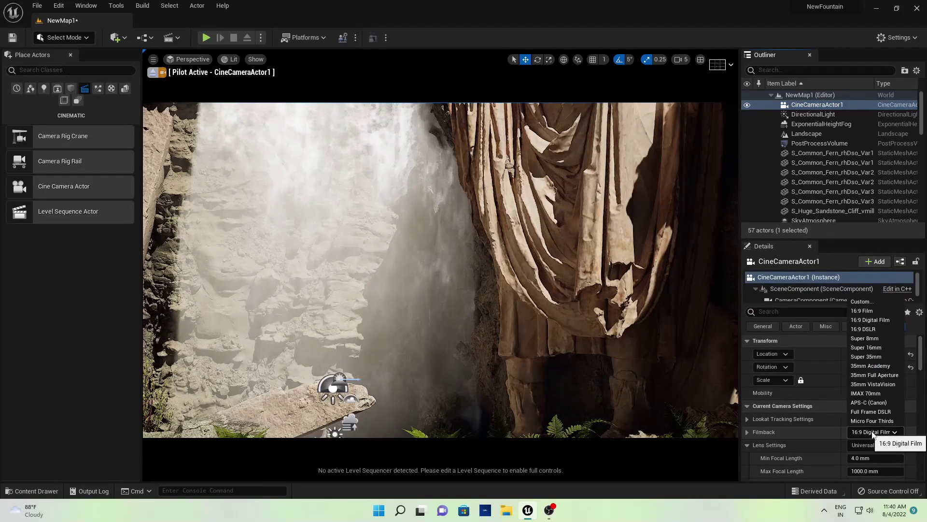
left_click(860, 333)
left_click(875, 445)
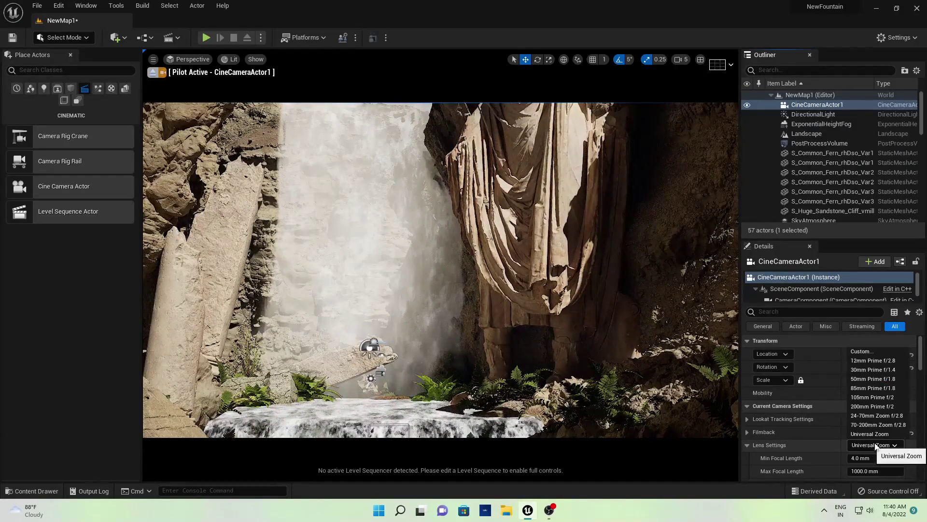
left_click(852, 371)
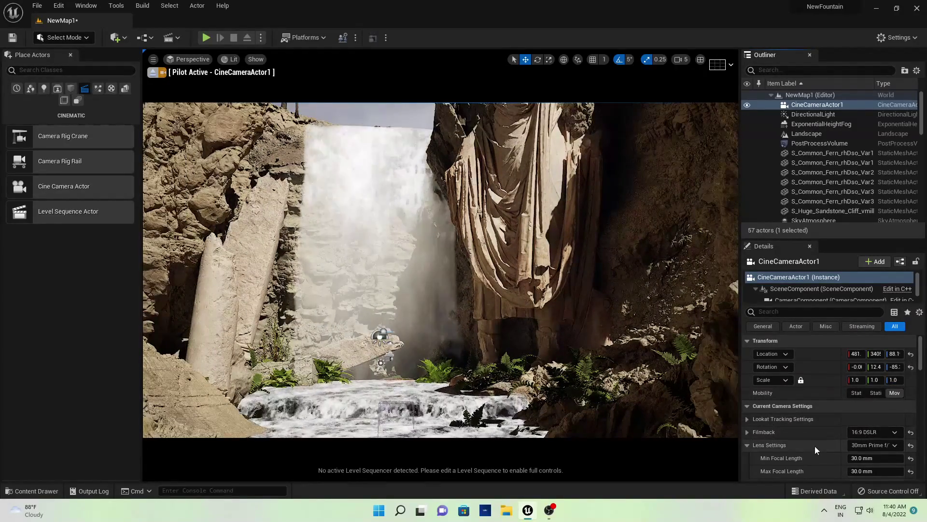
Set the cine camera's minimum and maximum focal length to 22 mm.
left_click(902, 444)
type("22")
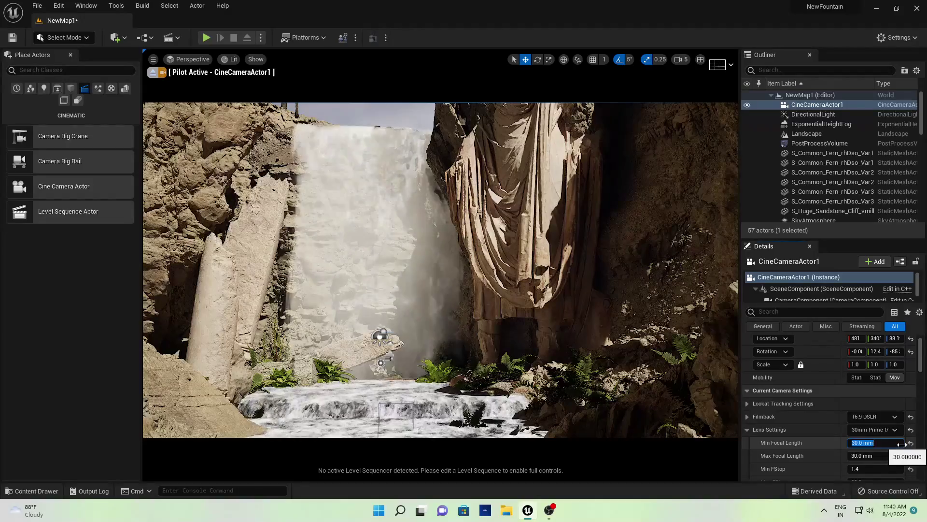
key("Tab")
type("22")
key("Return")
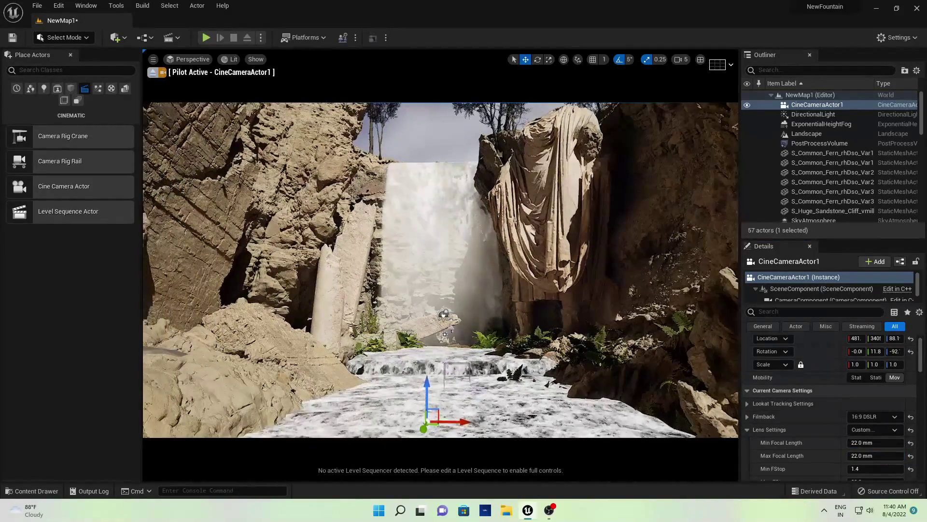
Move the piloted camera back down the river to frame the waterfall and statue between the cliffs, and clear the selection.
left_click_drag(440, 270, 456, 369)
middle_click_drag(441, 270, 416, 285)
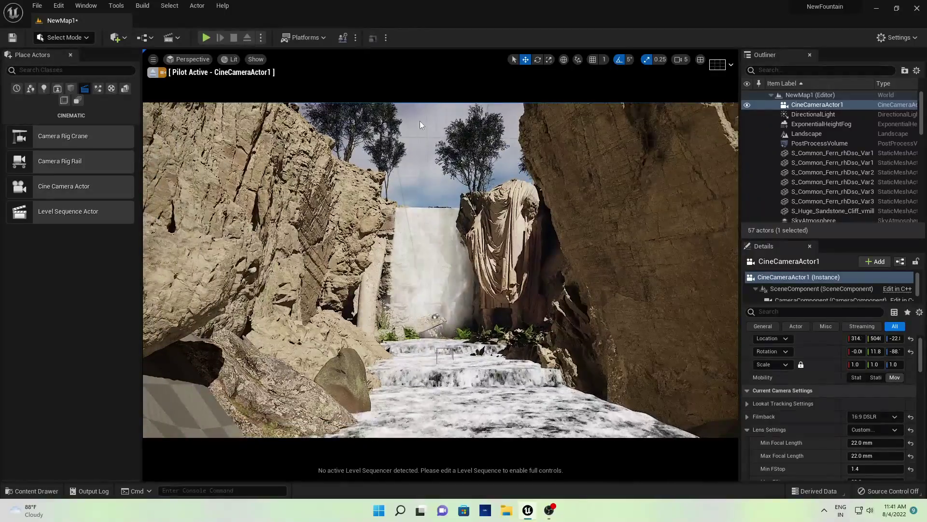
left_click(428, 138)
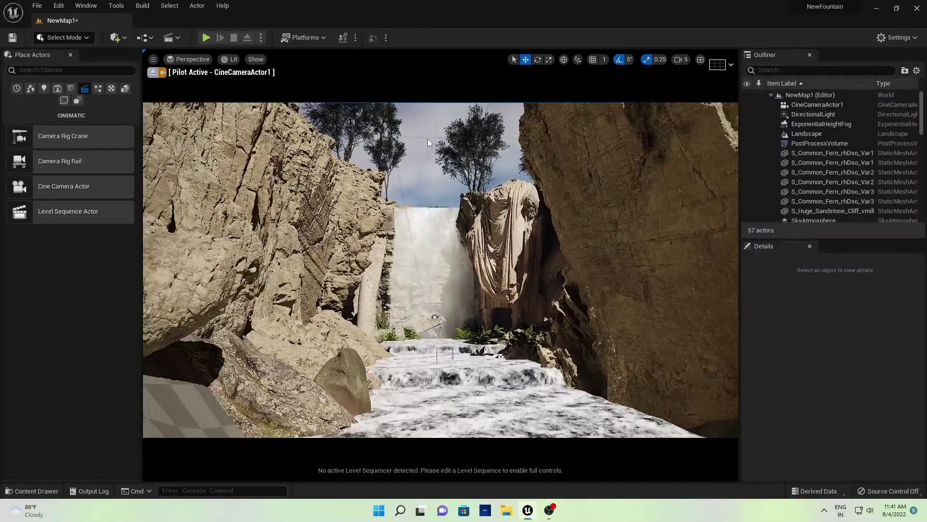
Rotate the directional light to change the sun's angle so sunlight falls on the statue and the cliffs opposite it.
key("ctrl+l")
key("ctrl+l")
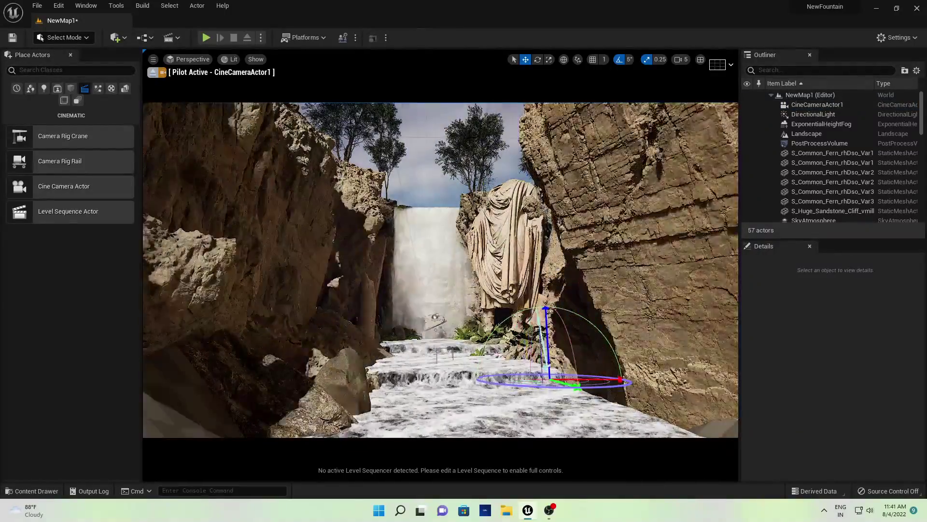
key("ctrl+l")
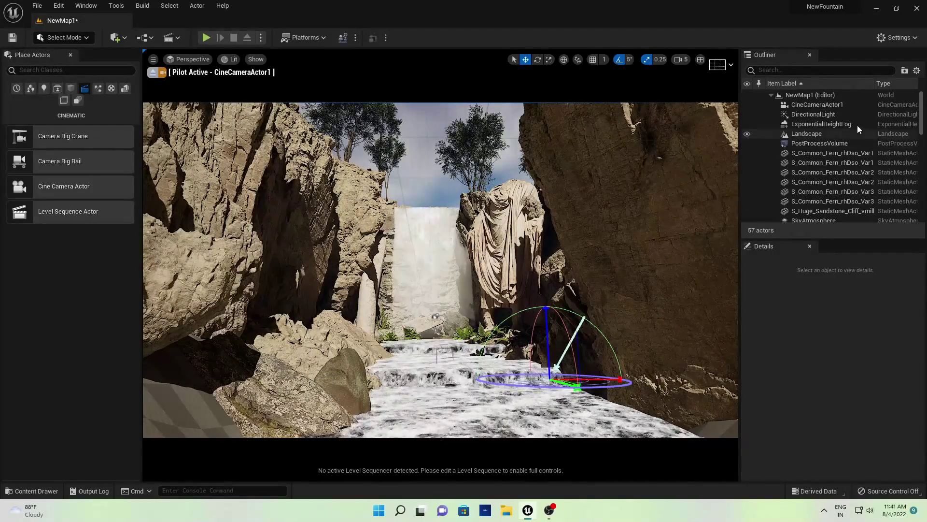
Raise the directional light's Indirect Lighting Intensity and turn the piloted camera slightly left and upward.
left_click(830, 115)
scroll(871, 412, "down", 4)
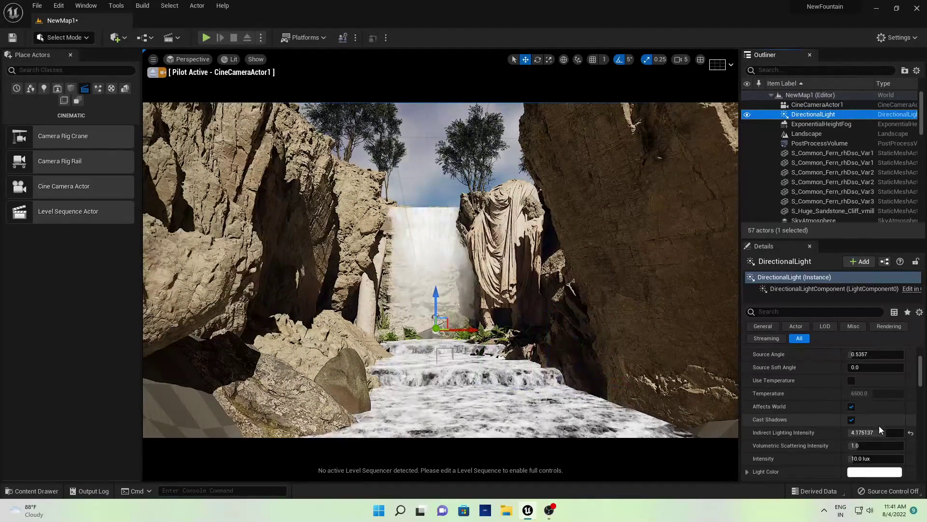
left_click_drag(881, 433, 922, 432)
right_click_drag(579, 313, 537, 288)
key("Escape")
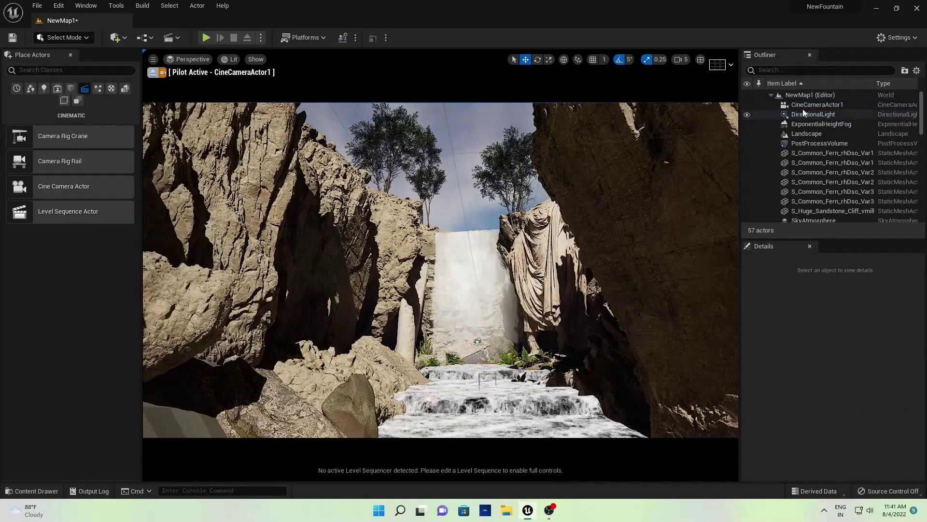
Add a level sequence to the map and save it as NewLevelSequence.
left_click(175, 38)
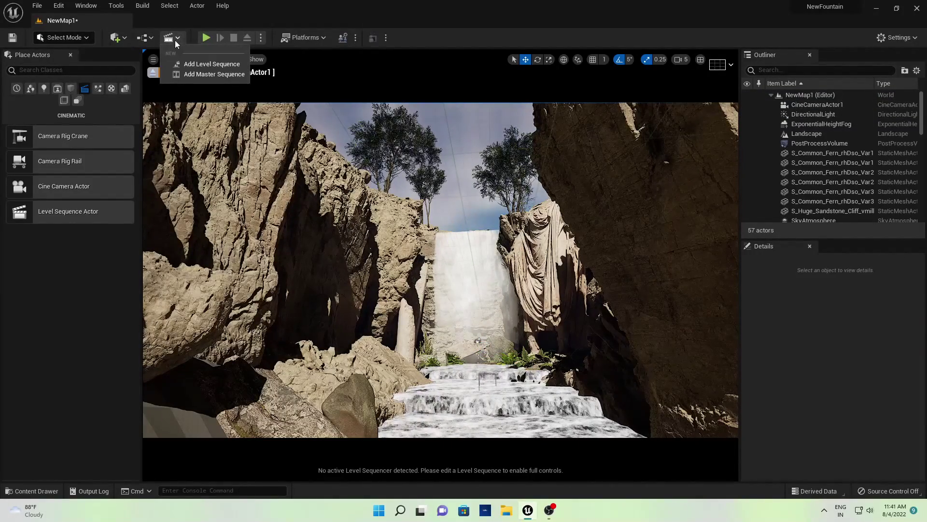
left_click(212, 64)
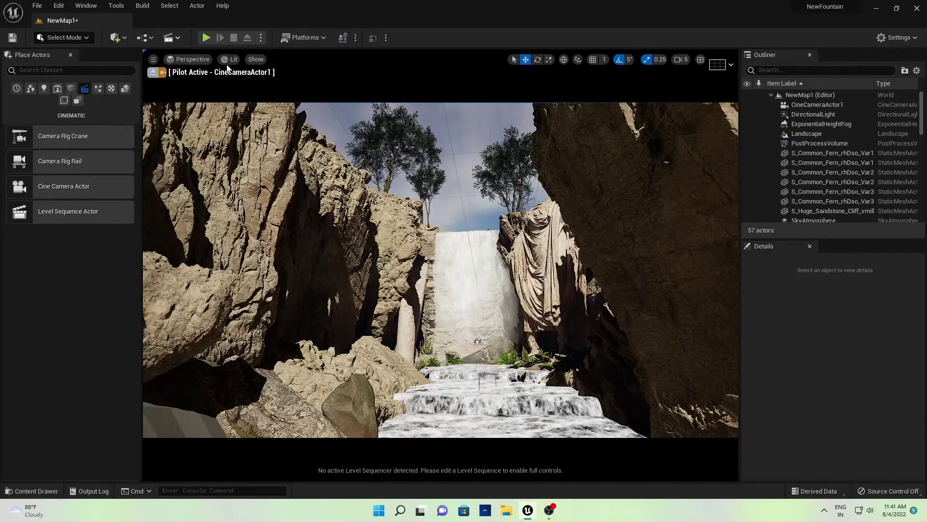
left_click(680, 402)
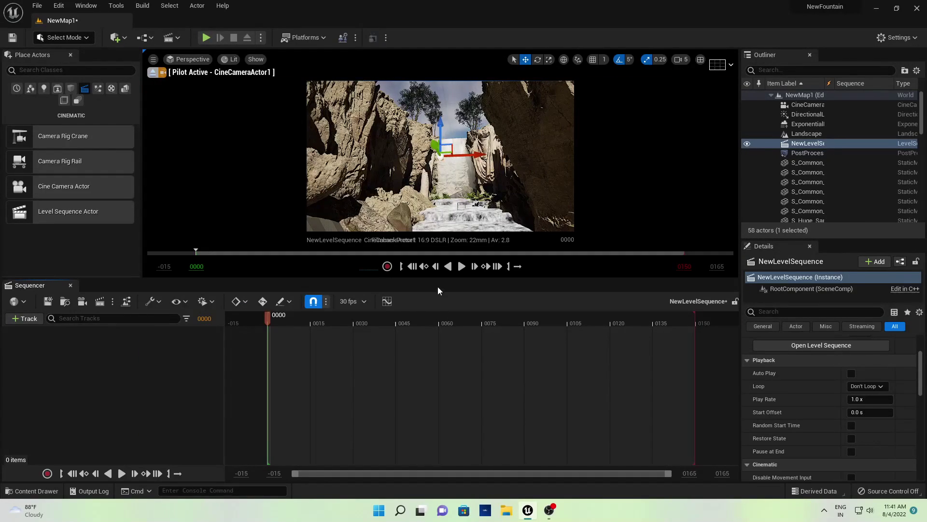
Enlarge the viewport above the Sequencer and add CineCameraActor1 to the level sequence.
left_click_drag(437, 280, 438, 309)
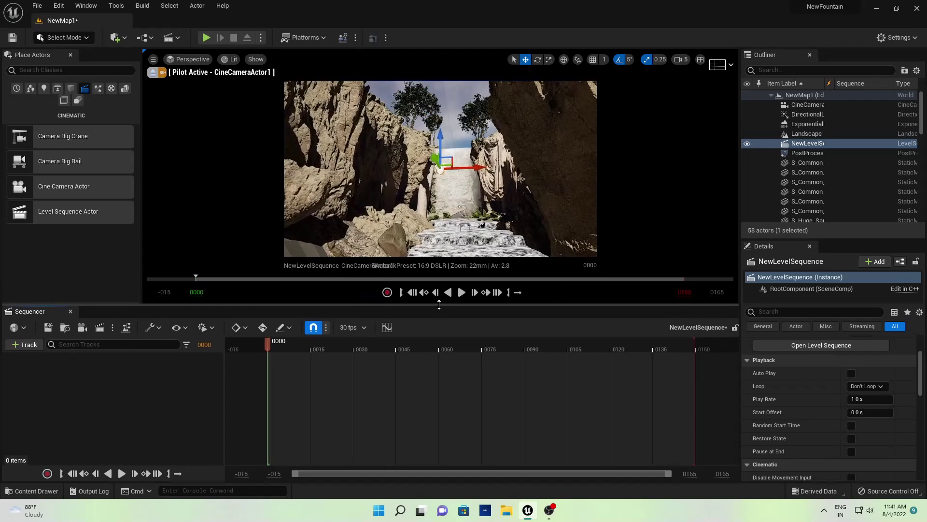
left_click(350, 328)
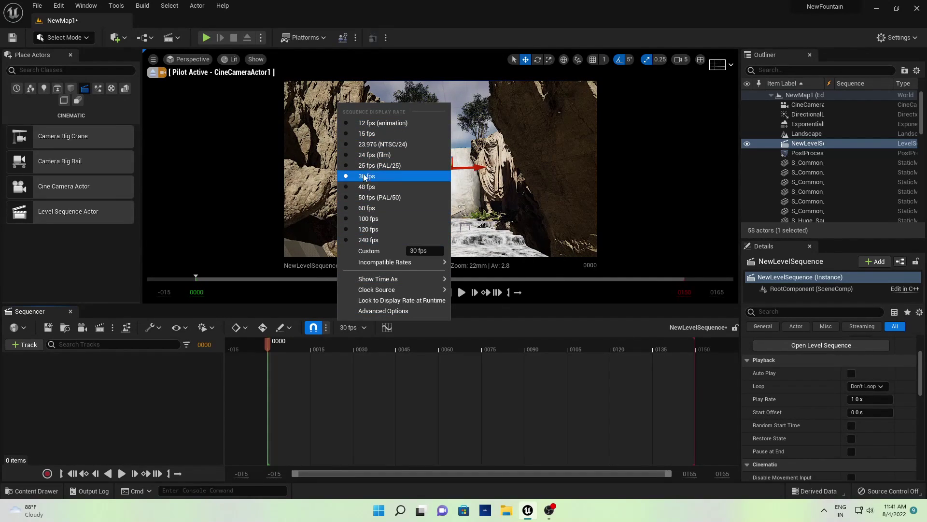
left_click(364, 324)
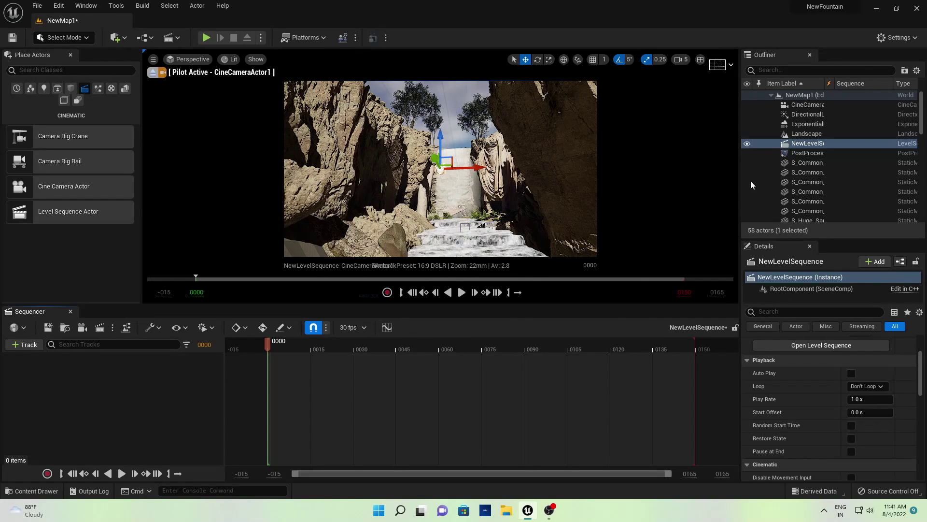
left_click_drag(810, 108, 708, 164)
left_click_drag(303, 387, 304, 384)
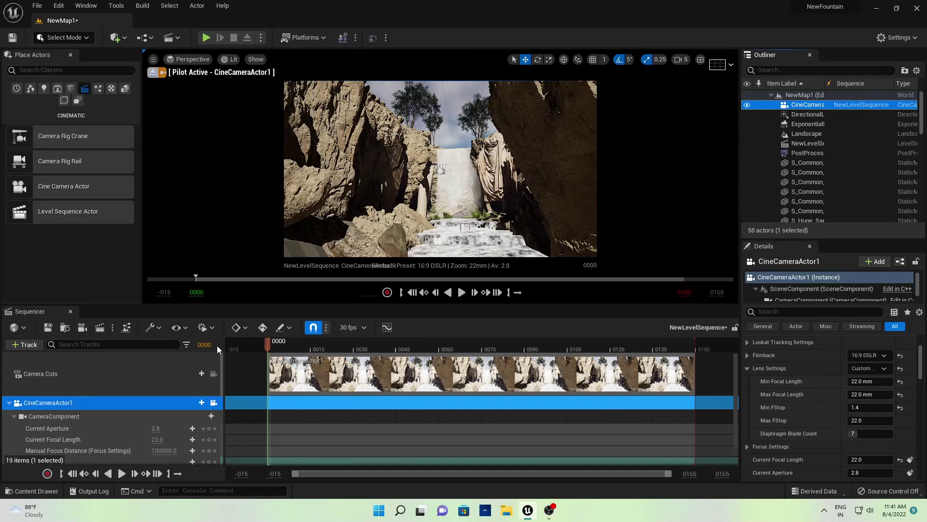
Return to frame 0 of the sequence and add a key to the camera's Transform track.
left_click(561, 347)
left_click_drag(570, 364, 431, 364)
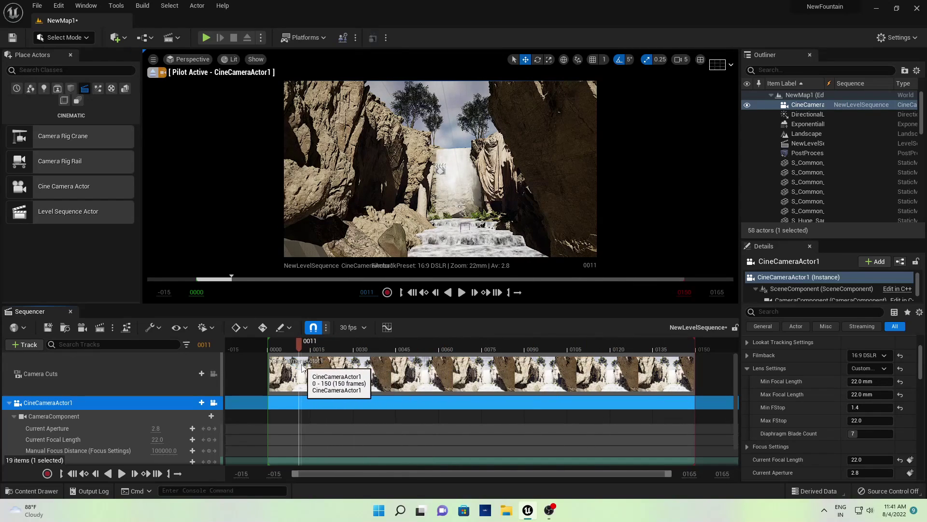
left_click(72, 473)
scroll(98, 442, "down", 1)
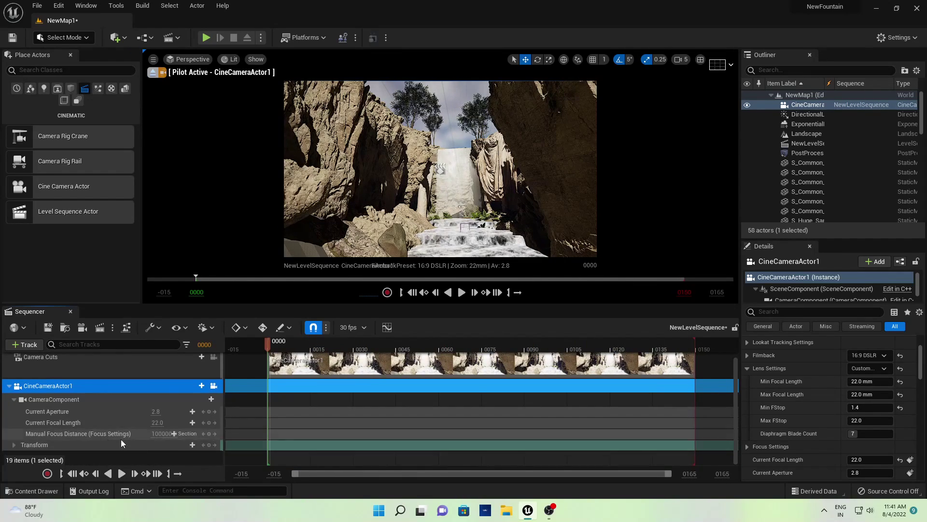
left_click(209, 445)
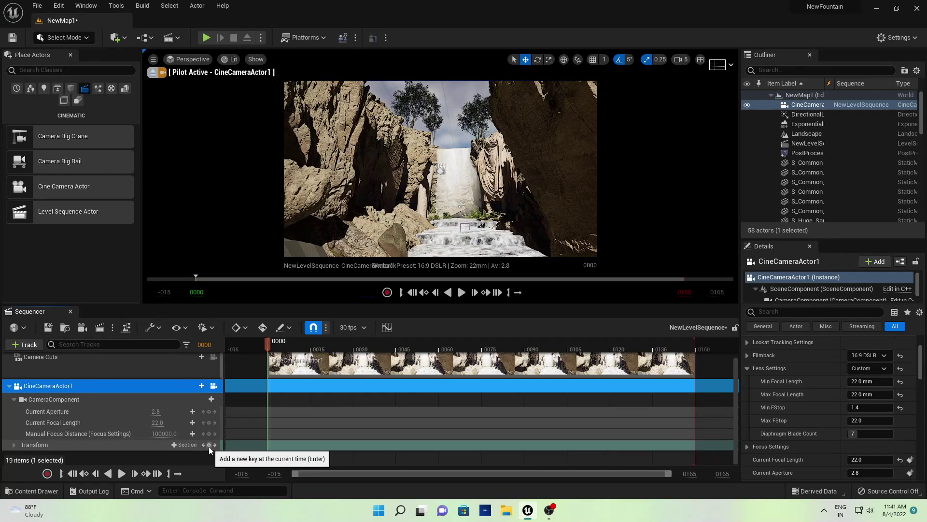
left_click(209, 445)
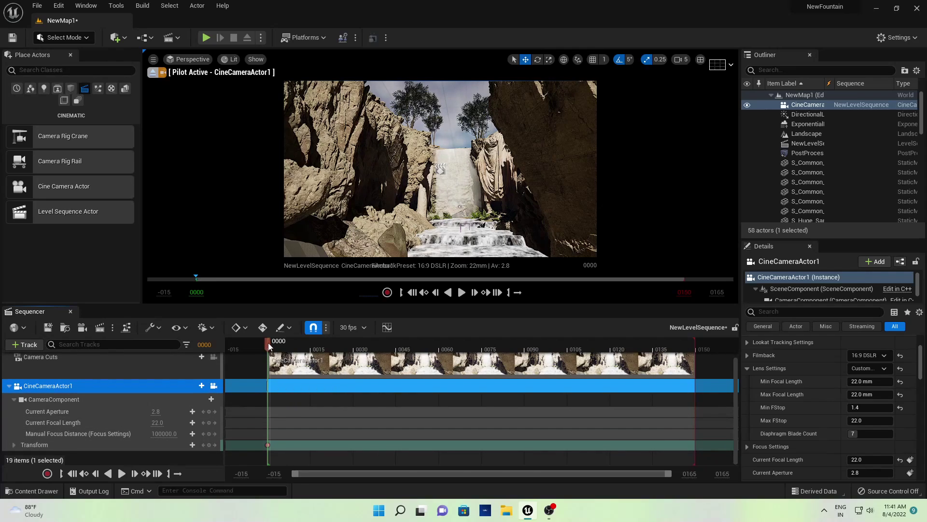
At frame 150, move the piloted camera forward close to the waterfall and statue and key its Transform.
left_click_drag(269, 346, 696, 354)
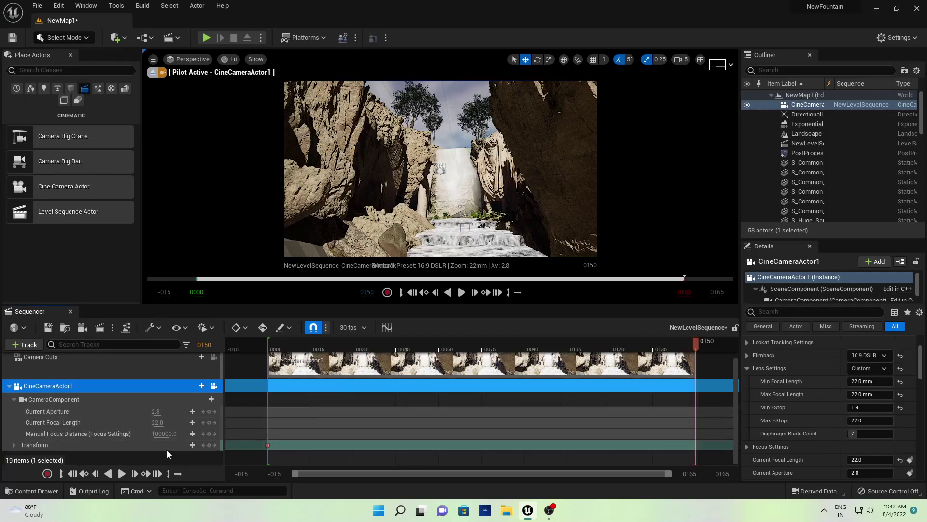
left_click_drag(518, 245, 517, 188)
right_click_drag(697, 268, 697, 268)
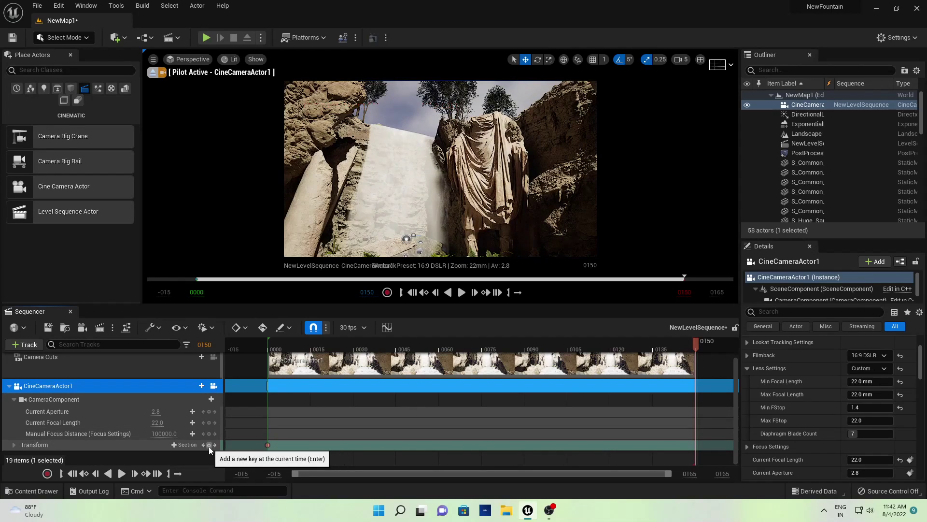
Set both camera Transform keys to Linear interpolation and play the sequence from its start.
left_click_drag(256, 440, 295, 448)
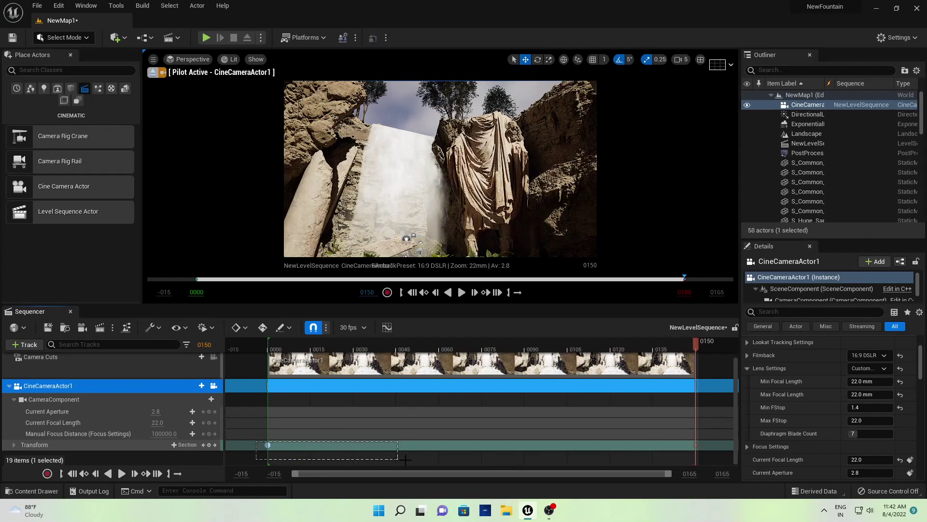
left_click_drag(711, 459, 710, 457)
right_click(696, 443)
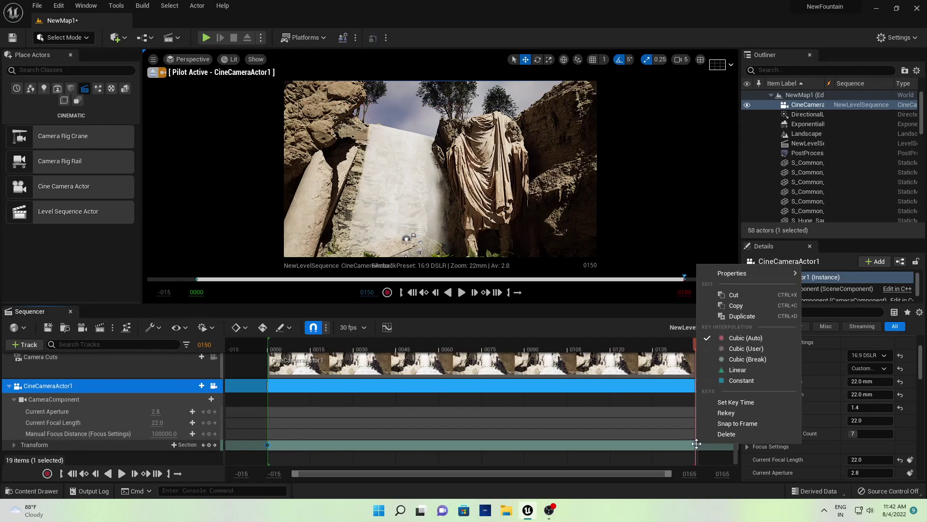
left_click(737, 370)
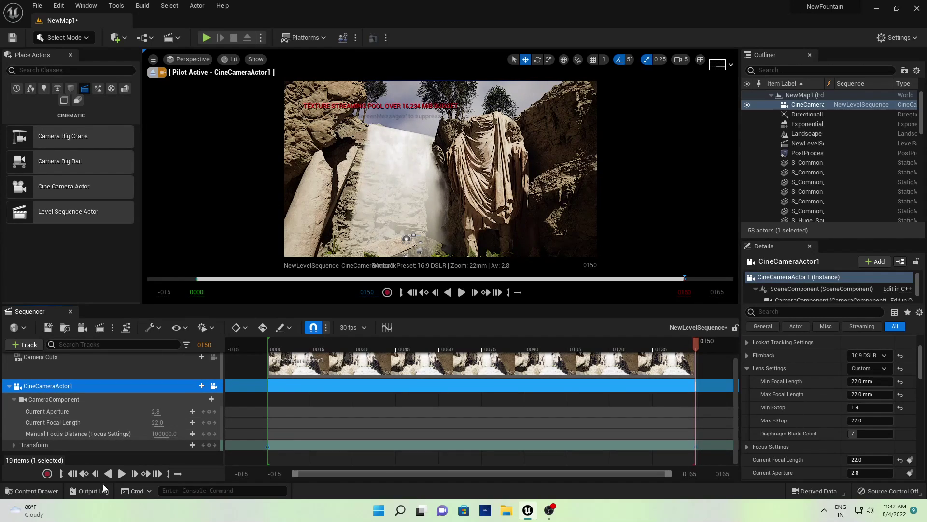
left_click(74, 474)
left_click(122, 474)
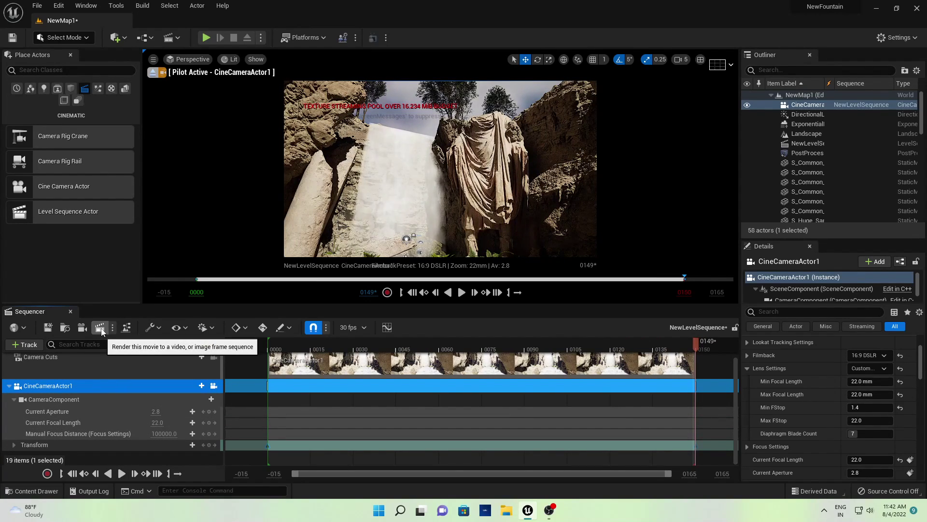
Add Anti-aliasing to the sequence's render settings with a Temporal Sample Count of 64 and Override Anti Aliasing set to None.
left_click(100, 328)
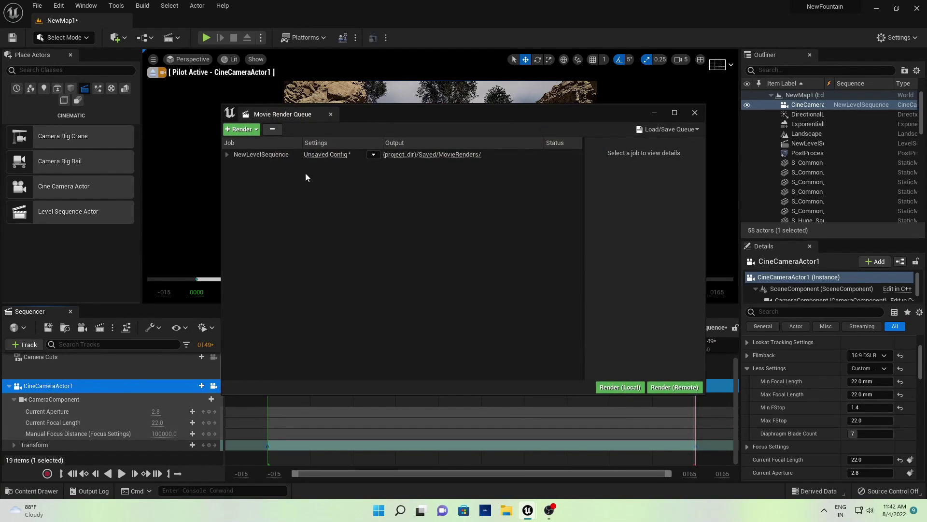
left_click(337, 155)
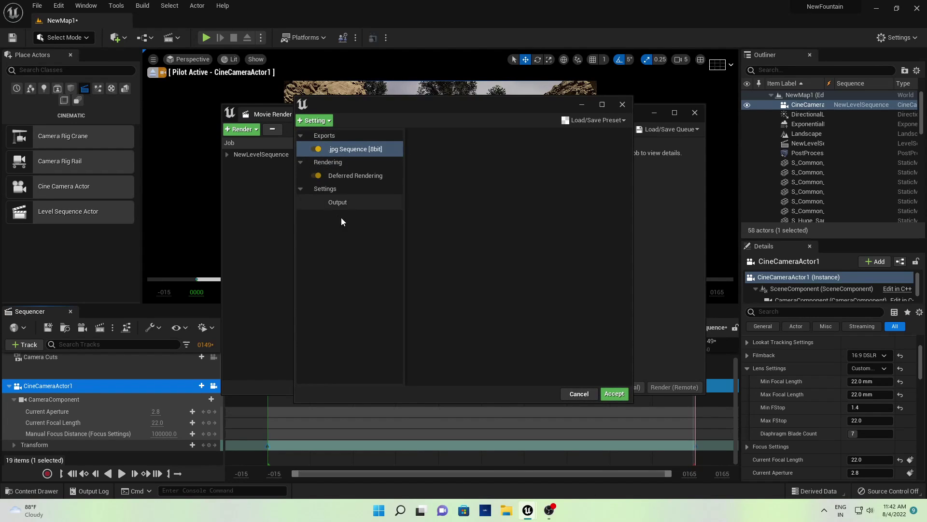
left_click(315, 121)
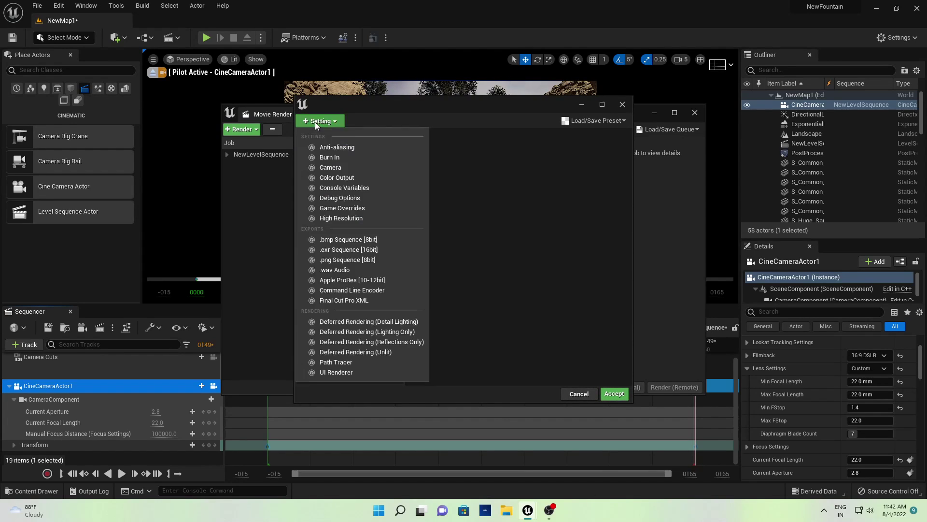
left_click(355, 147)
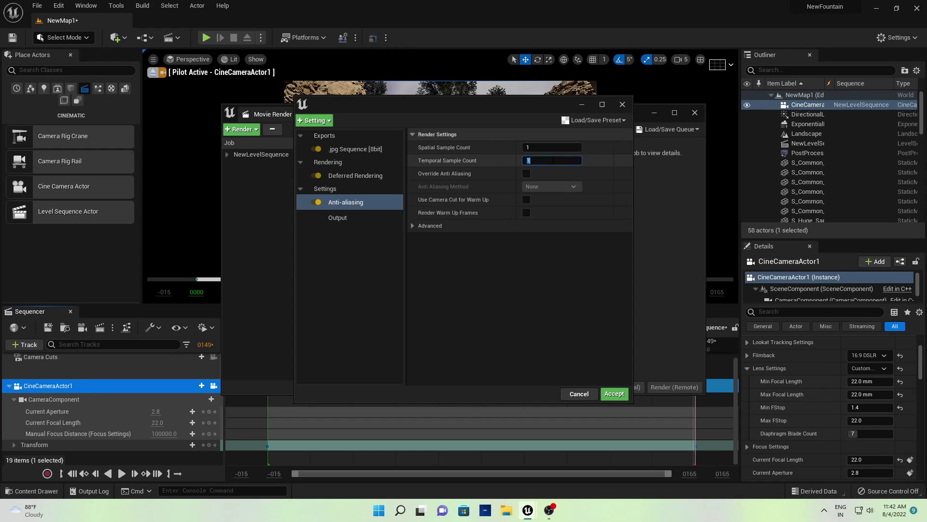
type("64")
key("Return")
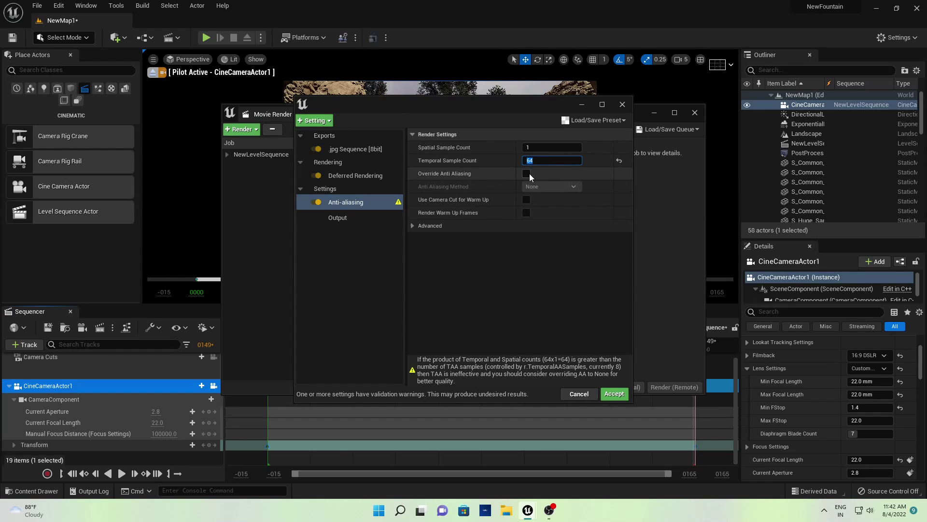
left_click(529, 172)
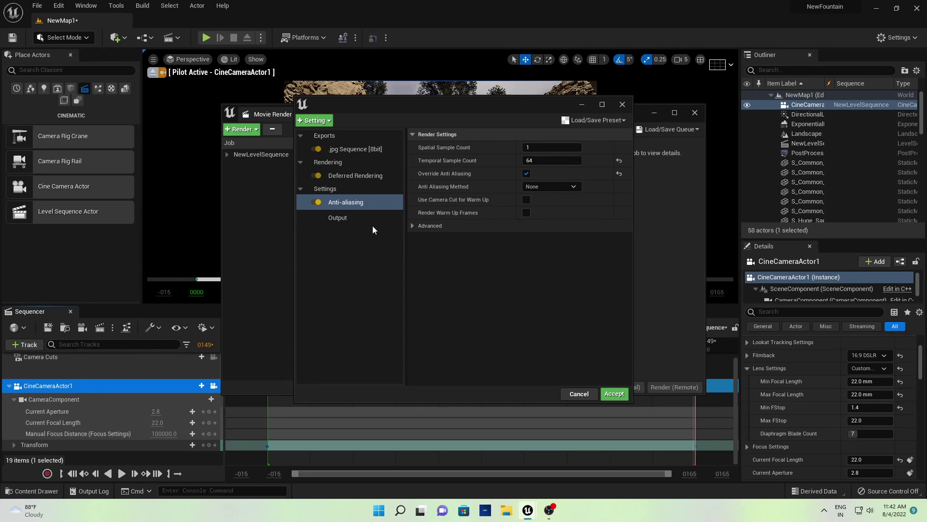
Set the render's output directory to a new folder named "3 tutorial" inside CAVE waterfall.
left_click(360, 219)
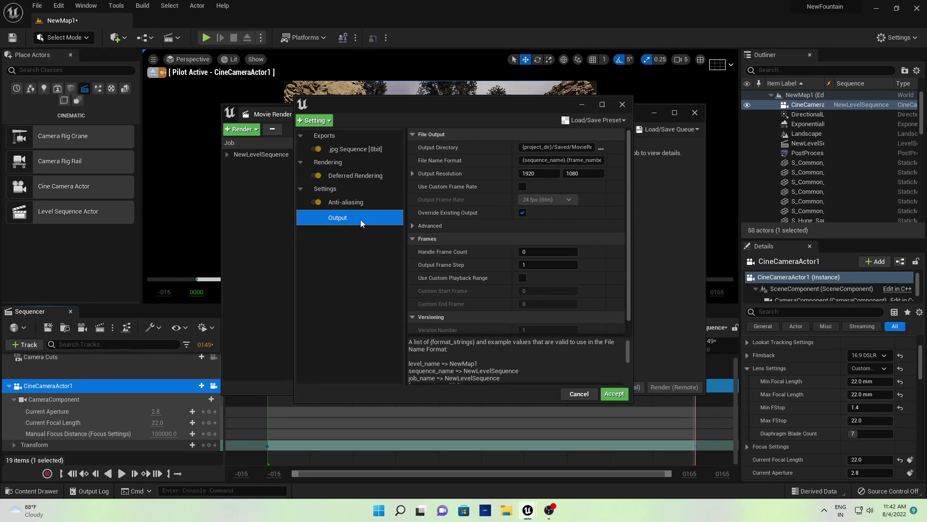
left_click(600, 148)
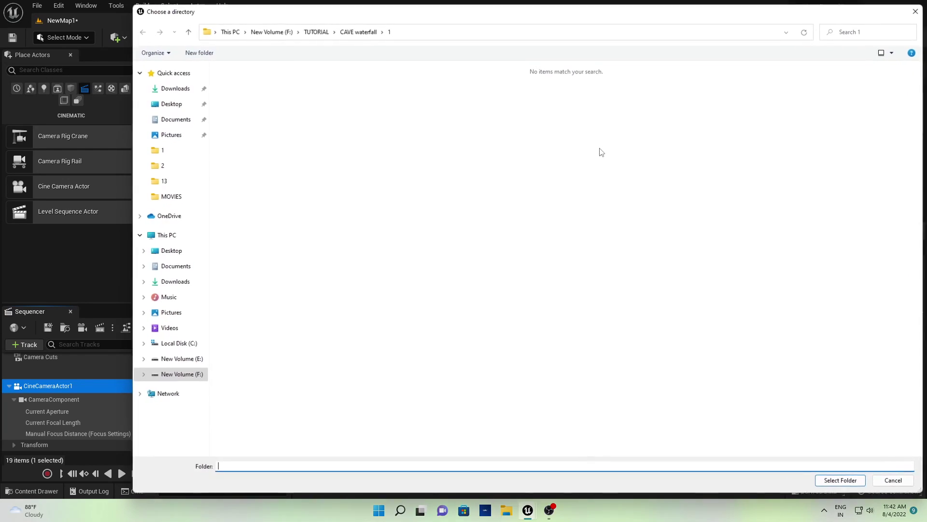
left_click(352, 32)
right_click(357, 270)
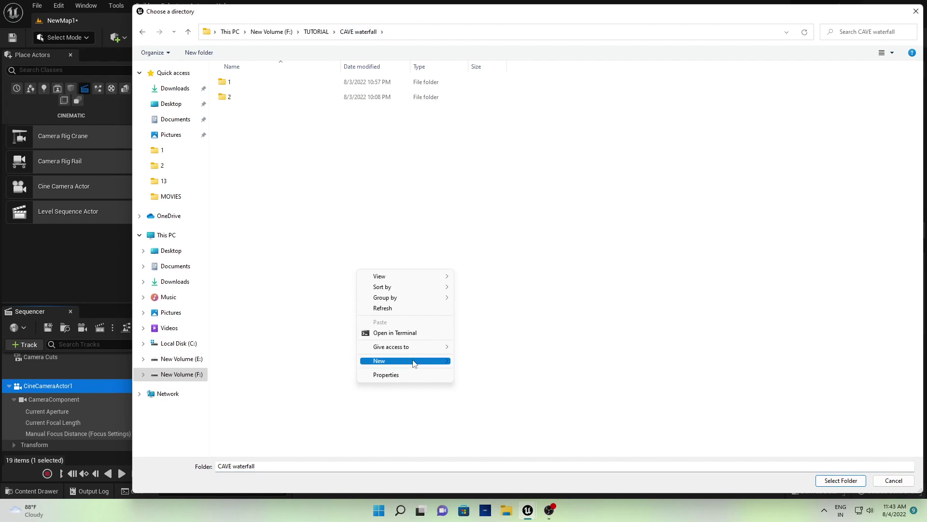
mouse_move(410, 361)
left_click(499, 368)
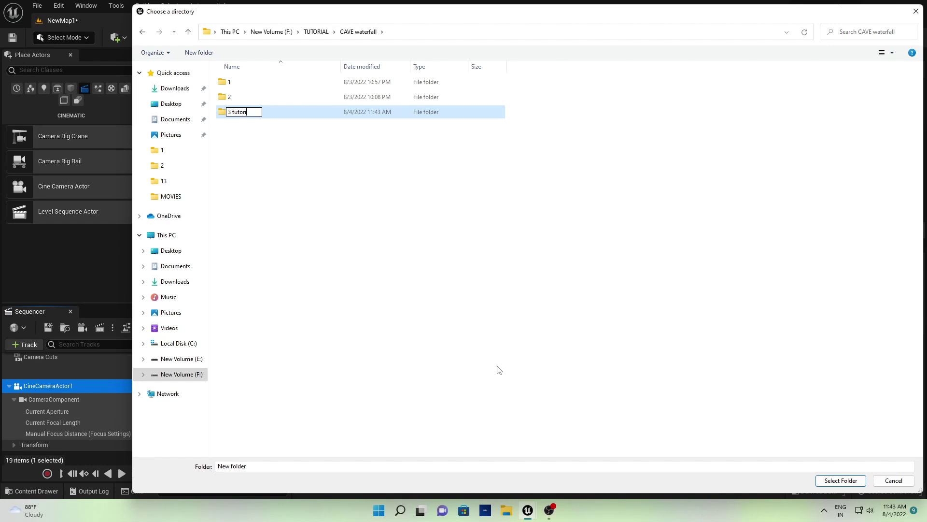
key("Return")
key("Return")
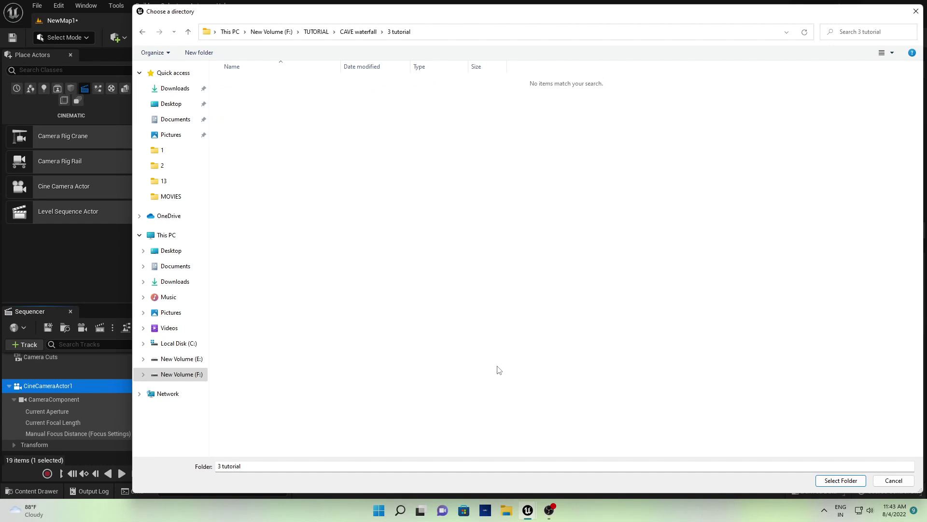
left_click(843, 482)
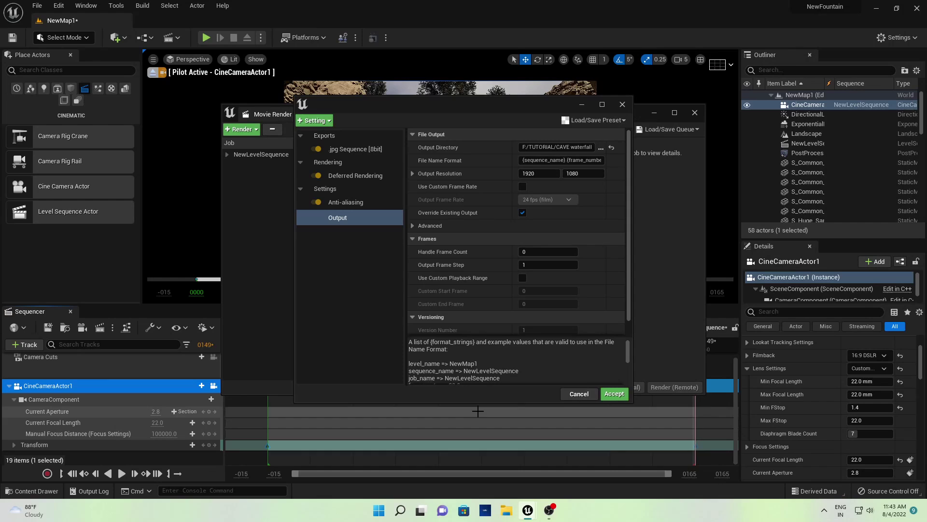
Replace the .jpg Sequence export with .exr Sequence [16bit] and accept the render settings.
left_click(331, 151)
key("Delete")
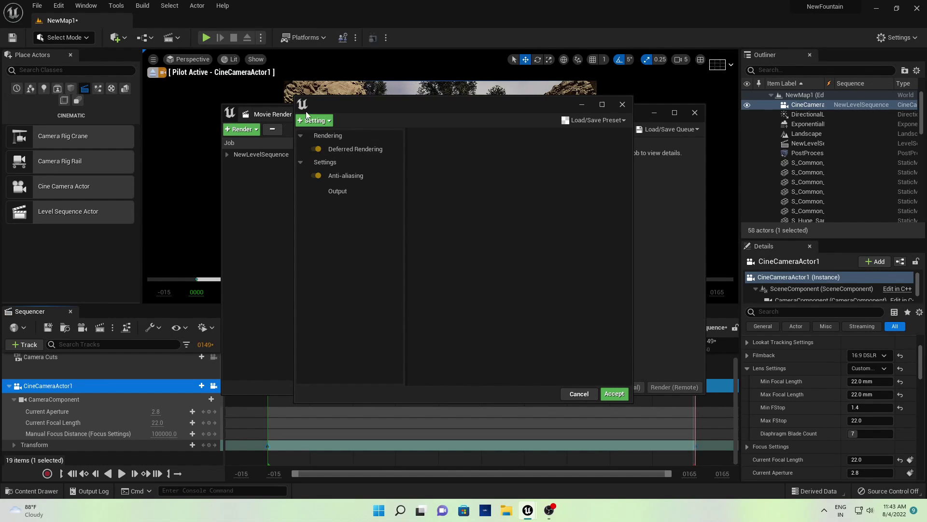
left_click(304, 120)
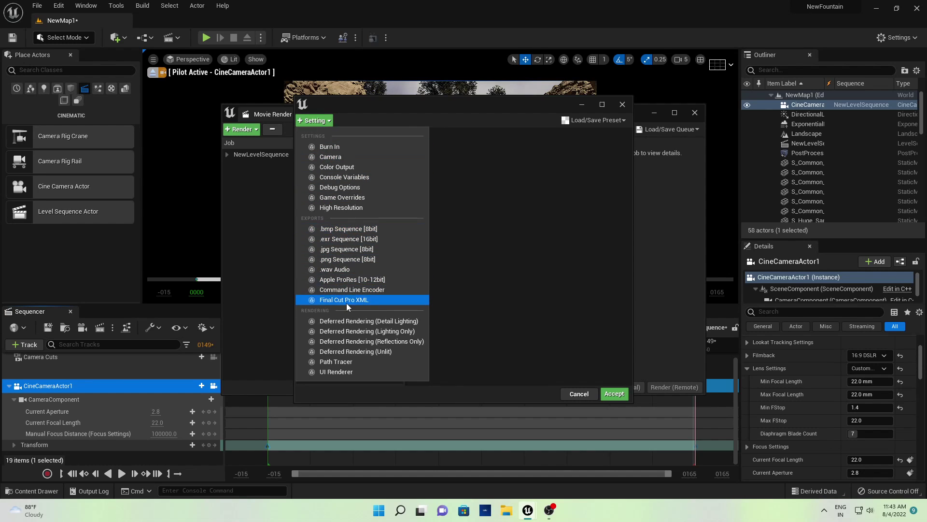
left_click(339, 240)
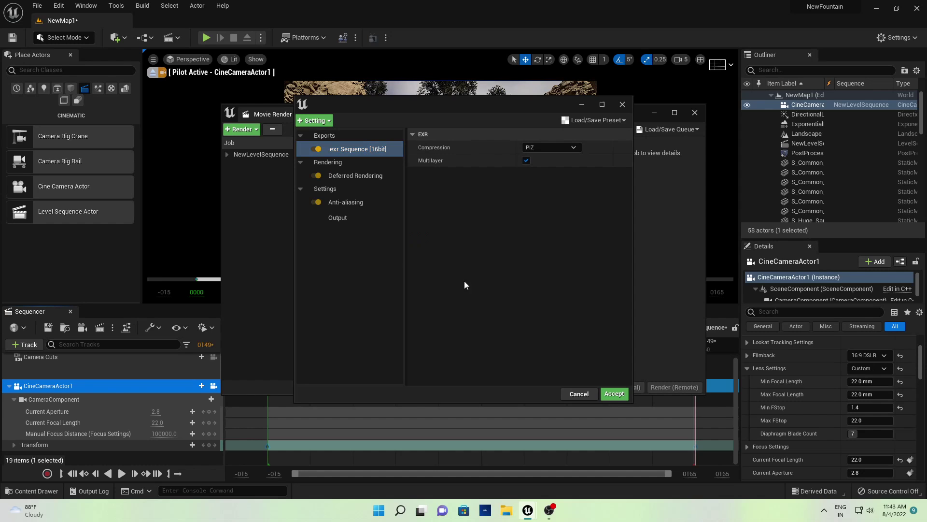
left_click(341, 220)
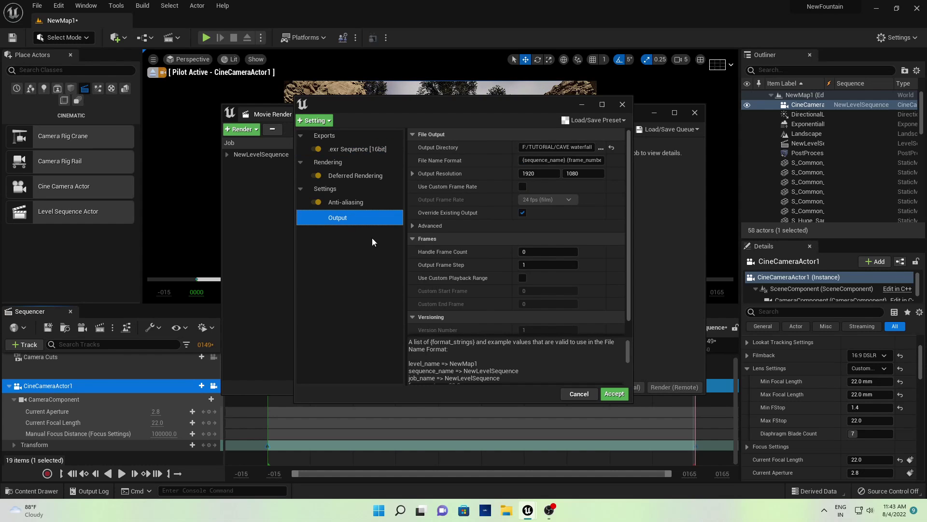
left_click(608, 393)
left_click(616, 391)
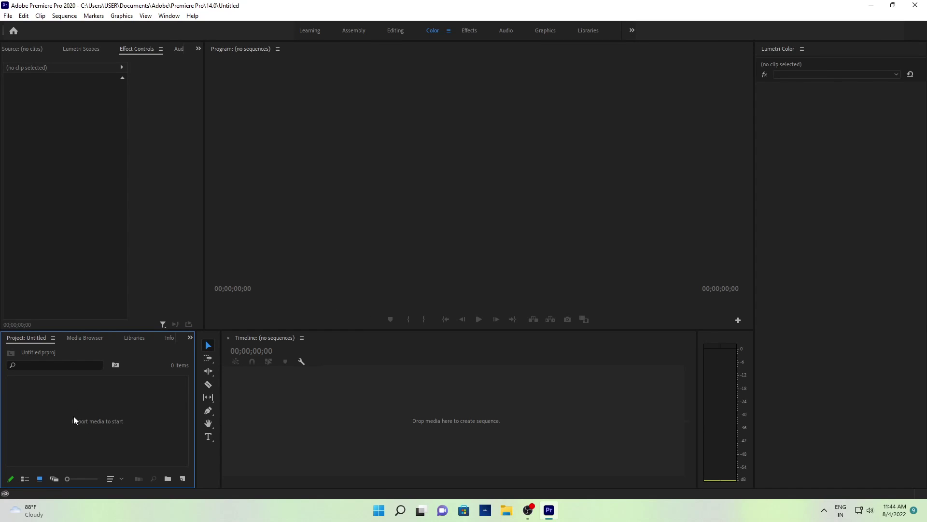
Import the EXR frames from folder 1 of CAVE waterfall as an image sequence starting at NewLevelSequence2.0000.
double_click(92, 421)
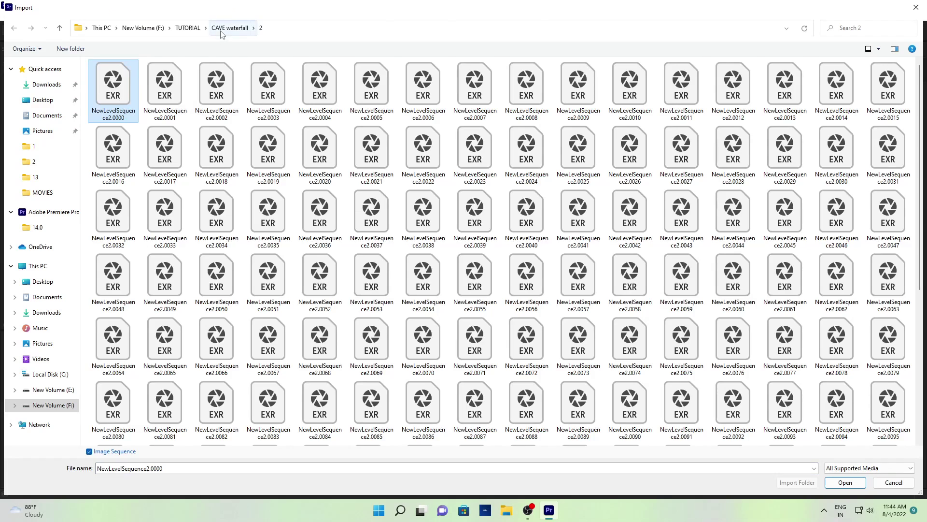
left_click(230, 28)
double_click(155, 82)
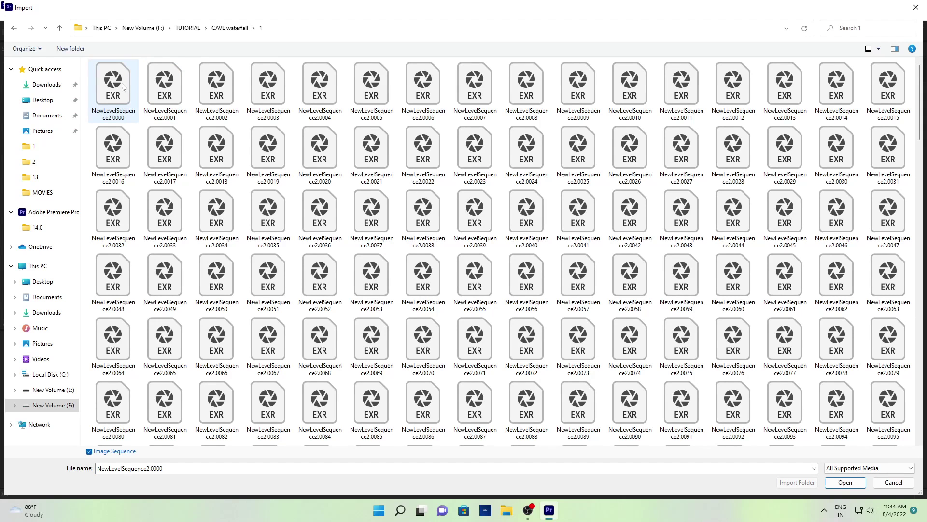
left_click(124, 88)
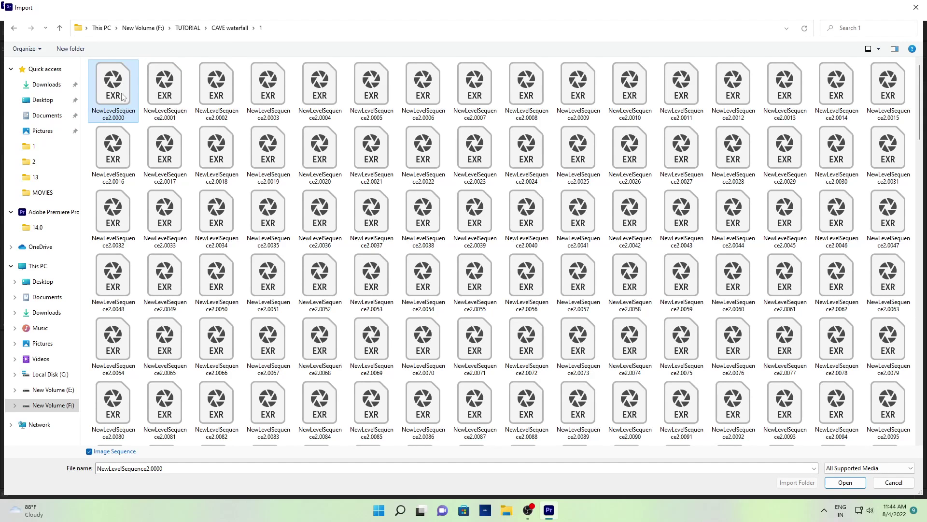
left_click(89, 452)
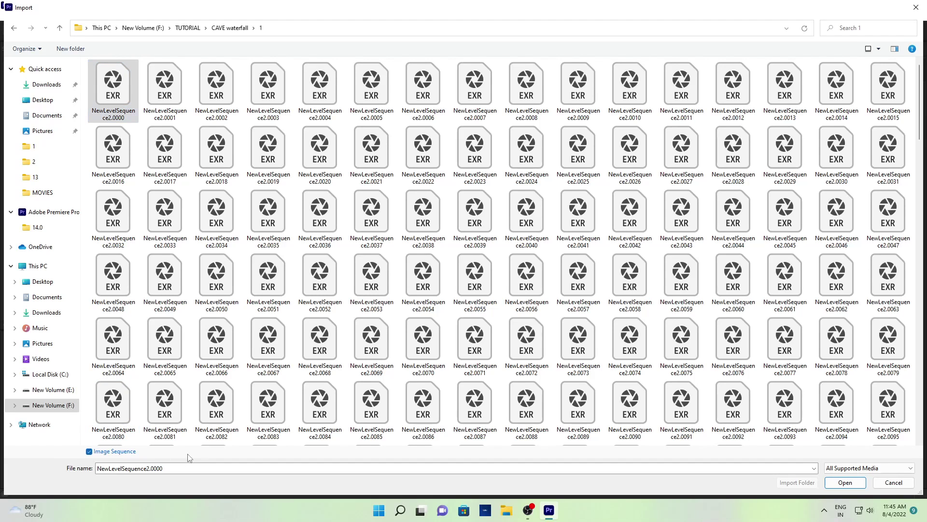
left_click(859, 487)
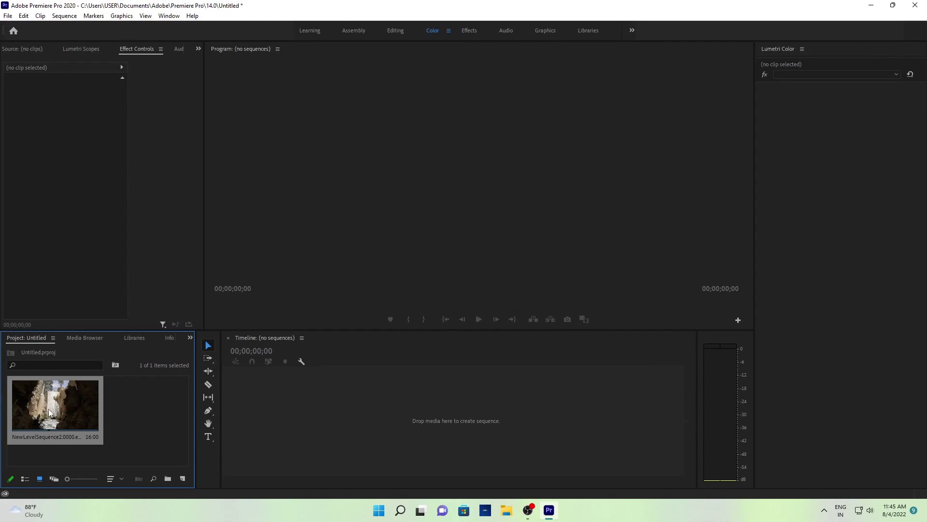
Interpret the imported image sequence's footage at an assumed frame rate of 24 fps.
right_click(44, 425)
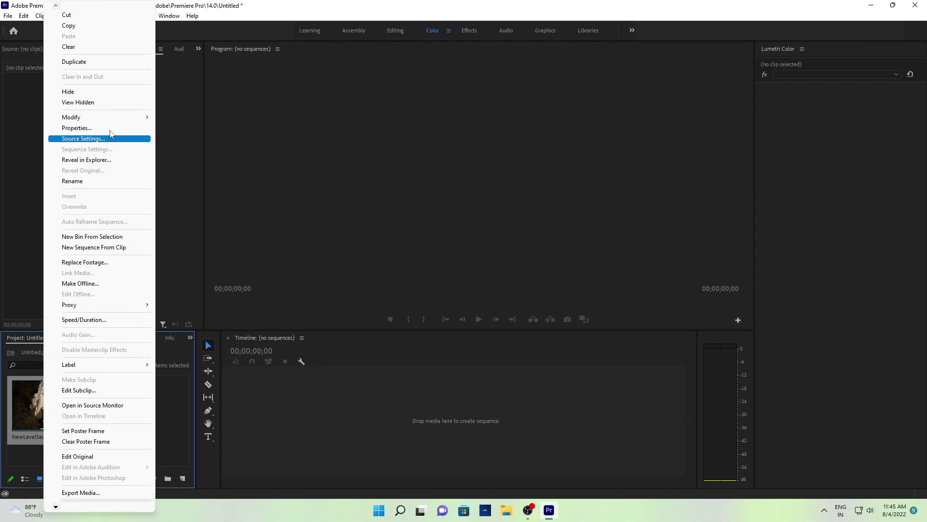
mouse_move(113, 117)
left_click(186, 129)
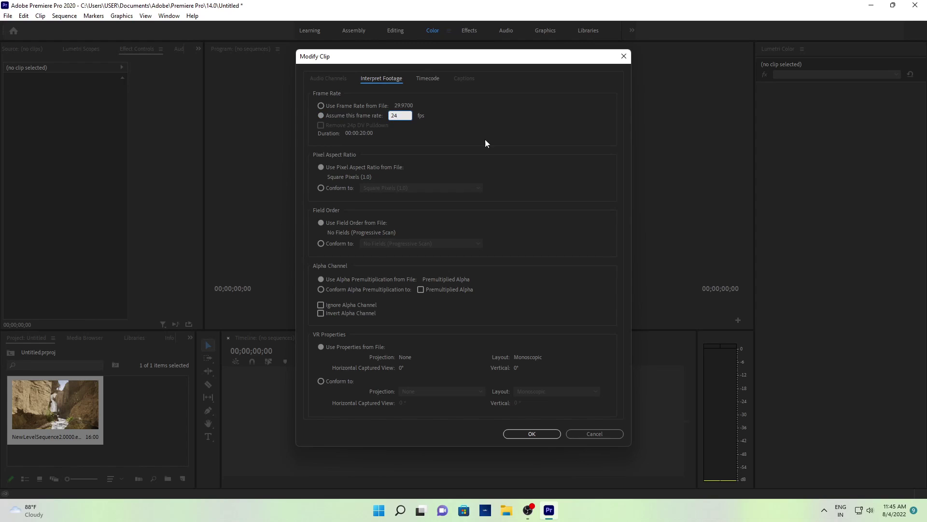
left_click(543, 434)
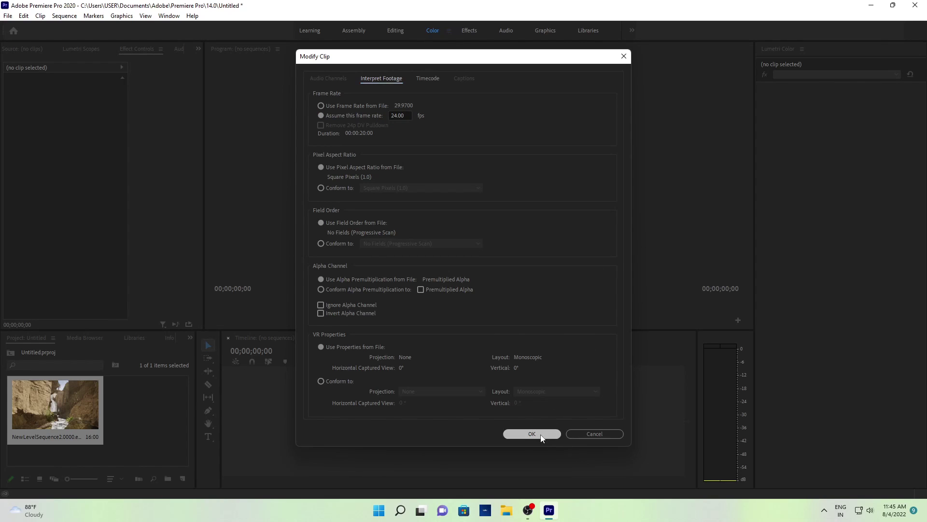
Create a timeline sequence from the imported clip, play its opening and move the playhead to 00:00:11:14.
left_click_drag(54, 411, 128, 408)
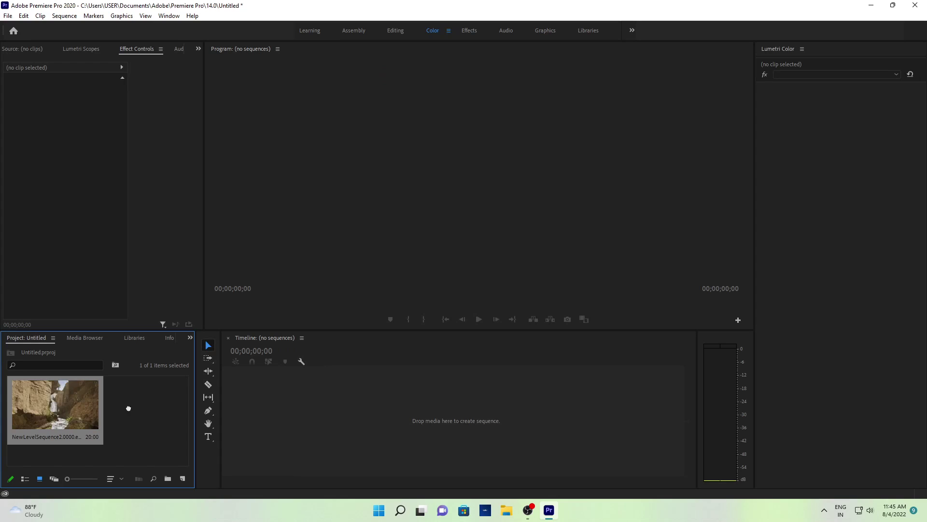
left_click_drag(273, 414, 273, 414)
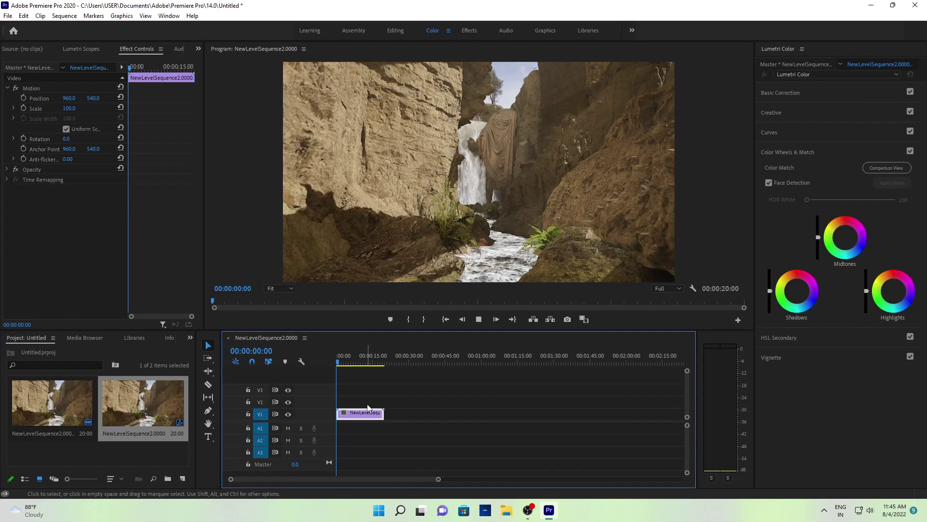
key("space")
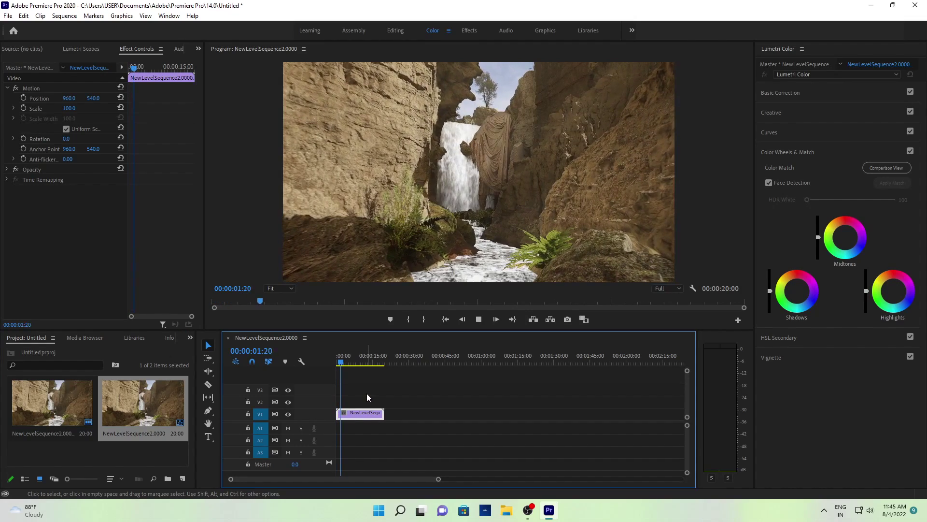
key("space")
left_click_drag(360, 364, 366, 364)
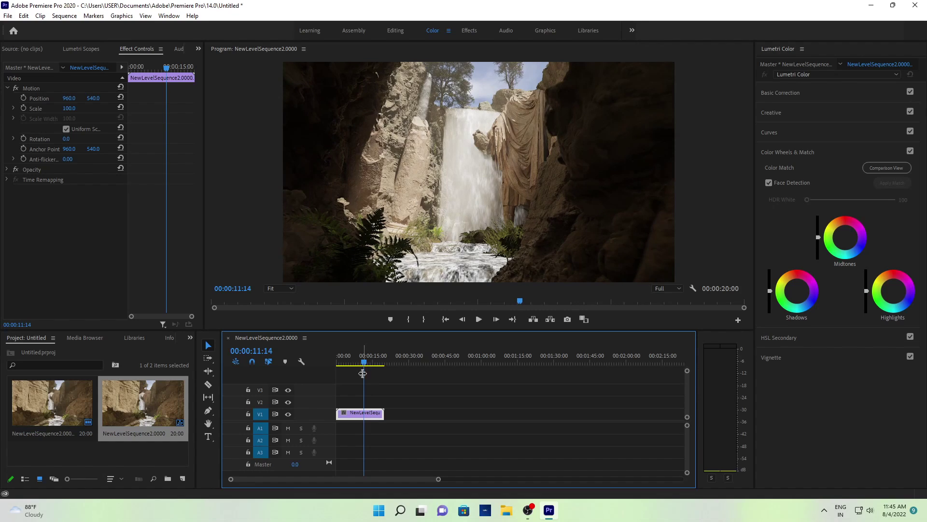
left_click(415, 451)
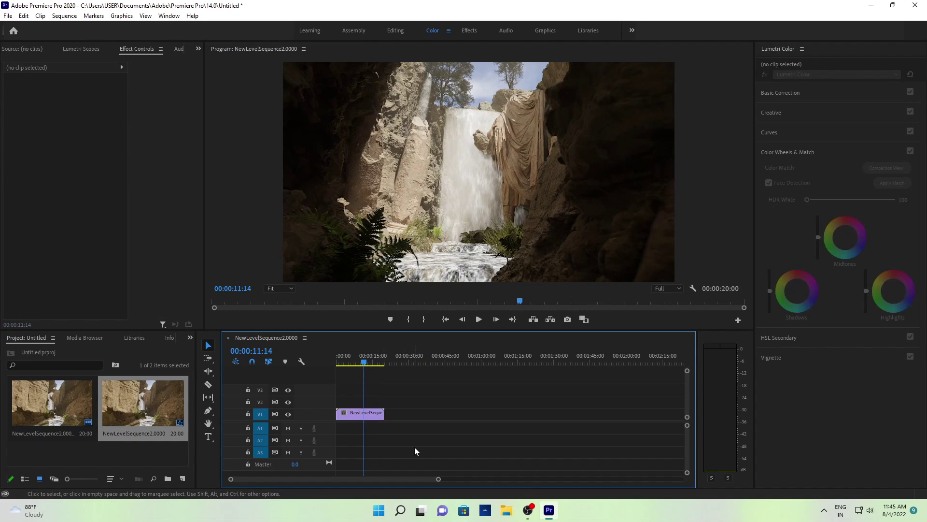
Create an adjustment layer, place it on V2 above the clip and extend it to the clip's full length.
left_click(183, 478)
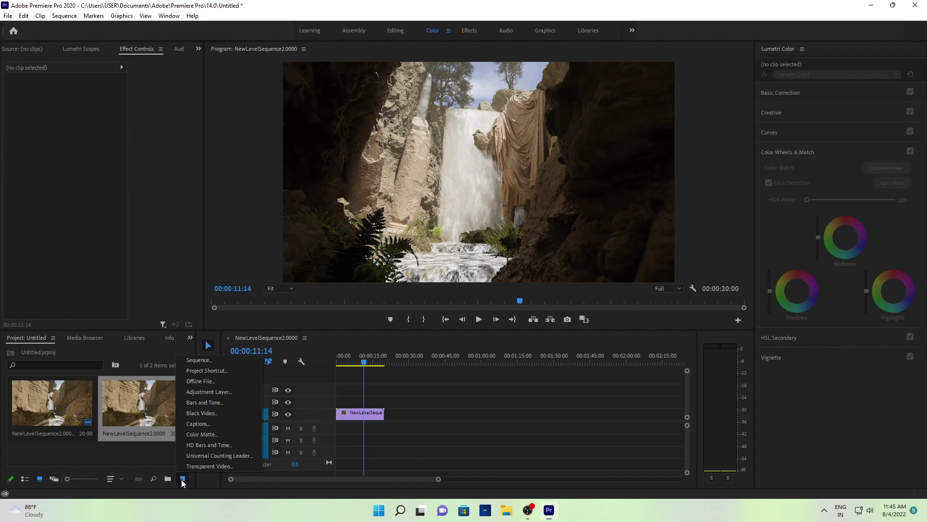
left_click(211, 392)
left_click(477, 289)
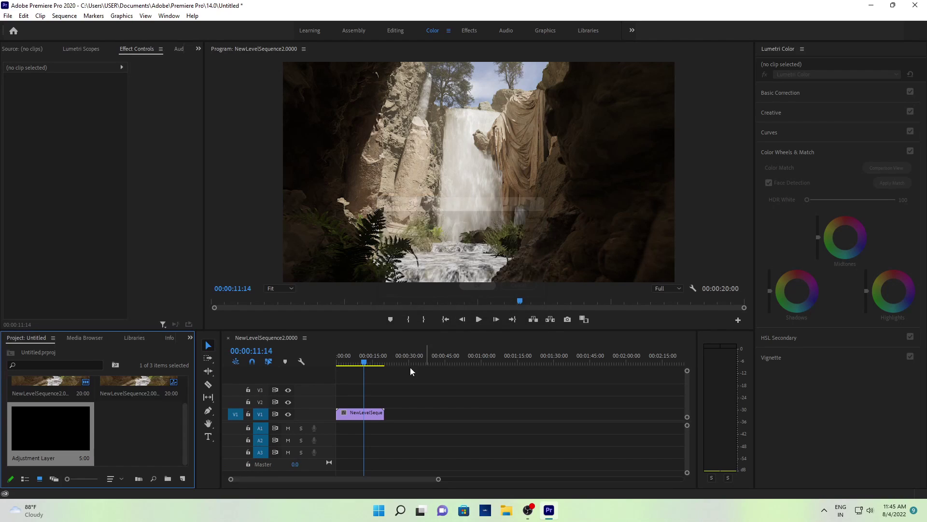
left_click_drag(96, 433, 341, 402)
left_click_drag(348, 401, 384, 401)
Apply Lumetri Basic Correction to the adjustment layer: Temperature -12.0, Exposure 0.5, Contrast 46.7, Highlights 6.5, Shadows 25.0, Whites 23.9, Blacks 6.5.
left_click(372, 402)
left_click(777, 94)
mouse_move(852, 213)
left_mouse_down()
mouse_move(872, 213)
mouse_move(854, 226)
left_mouse_up()
left_click_drag(852, 201, 855, 201)
mouse_move(852, 238)
left_mouse_down()
mouse_move(862, 239)
mouse_move(862, 250)
left_mouse_up()
left_click_drag(853, 263, 855, 263)
left_click_drag(852, 161, 852, 164)
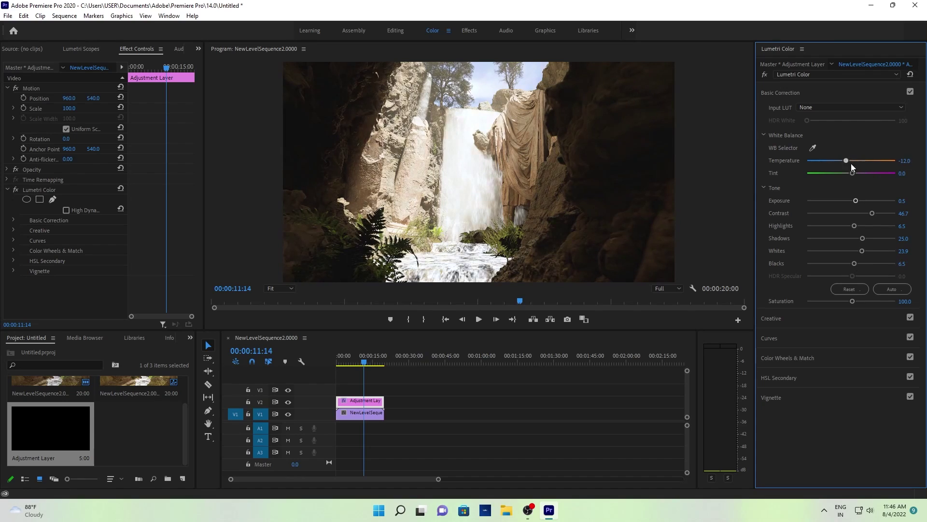